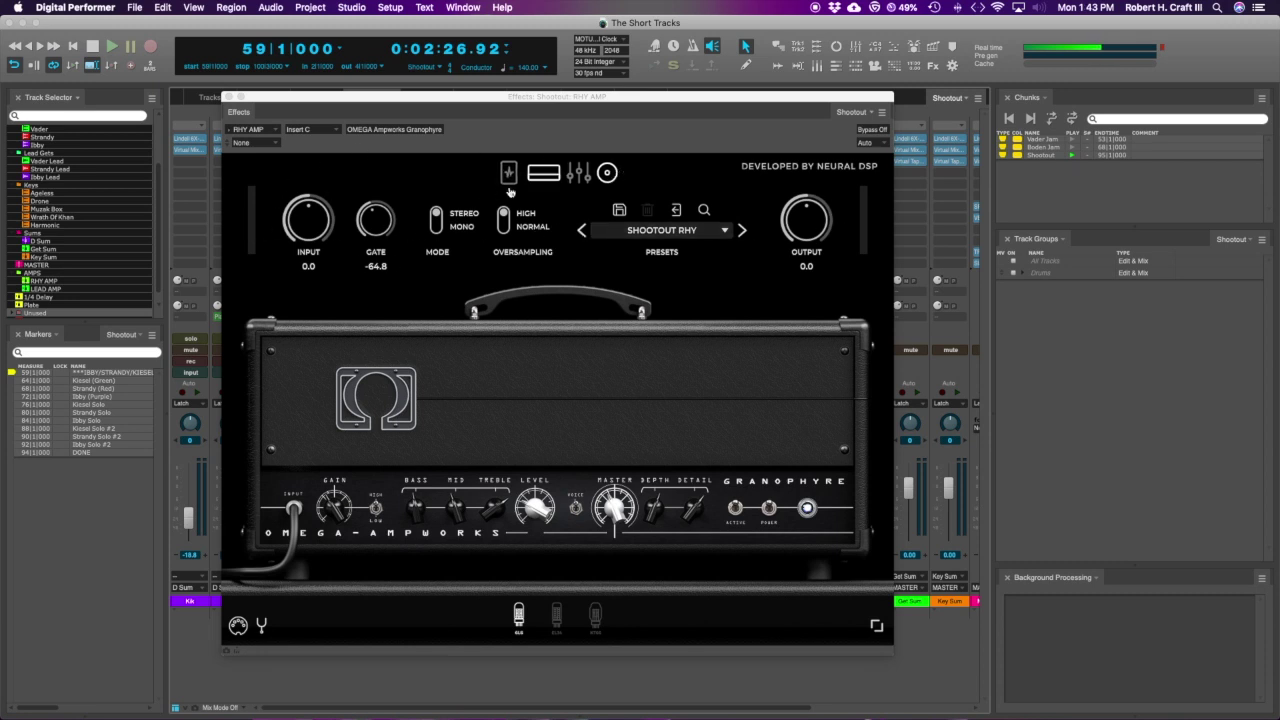
- Browse the graphic EQ, cabinet and Plumes pages, then toggle the Plumes pedal on and back off
click(580, 176)
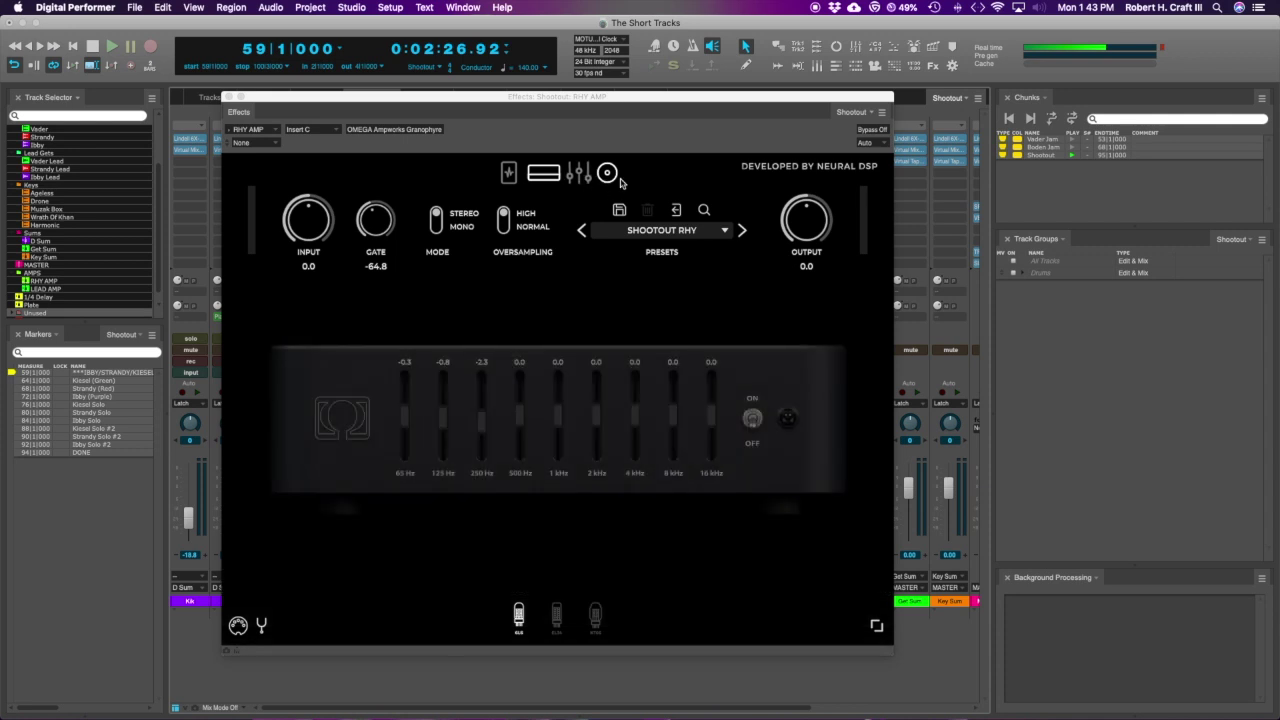
click(617, 179)
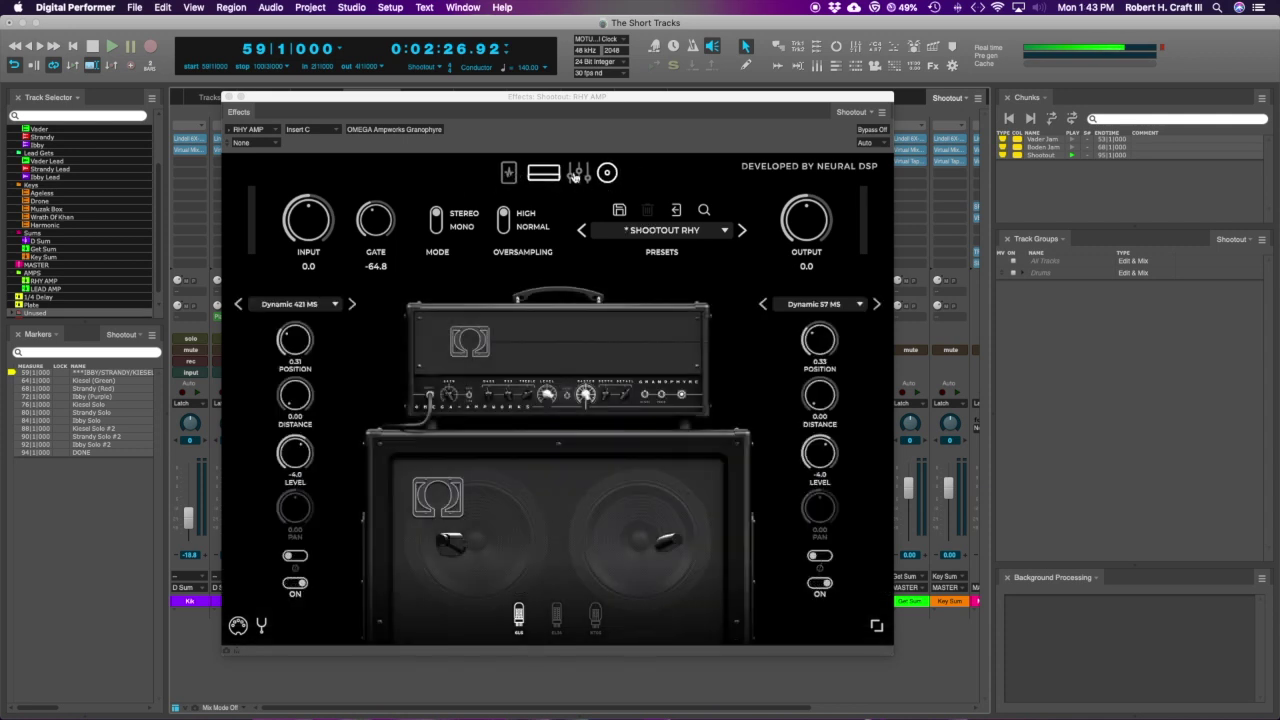
click(520, 177)
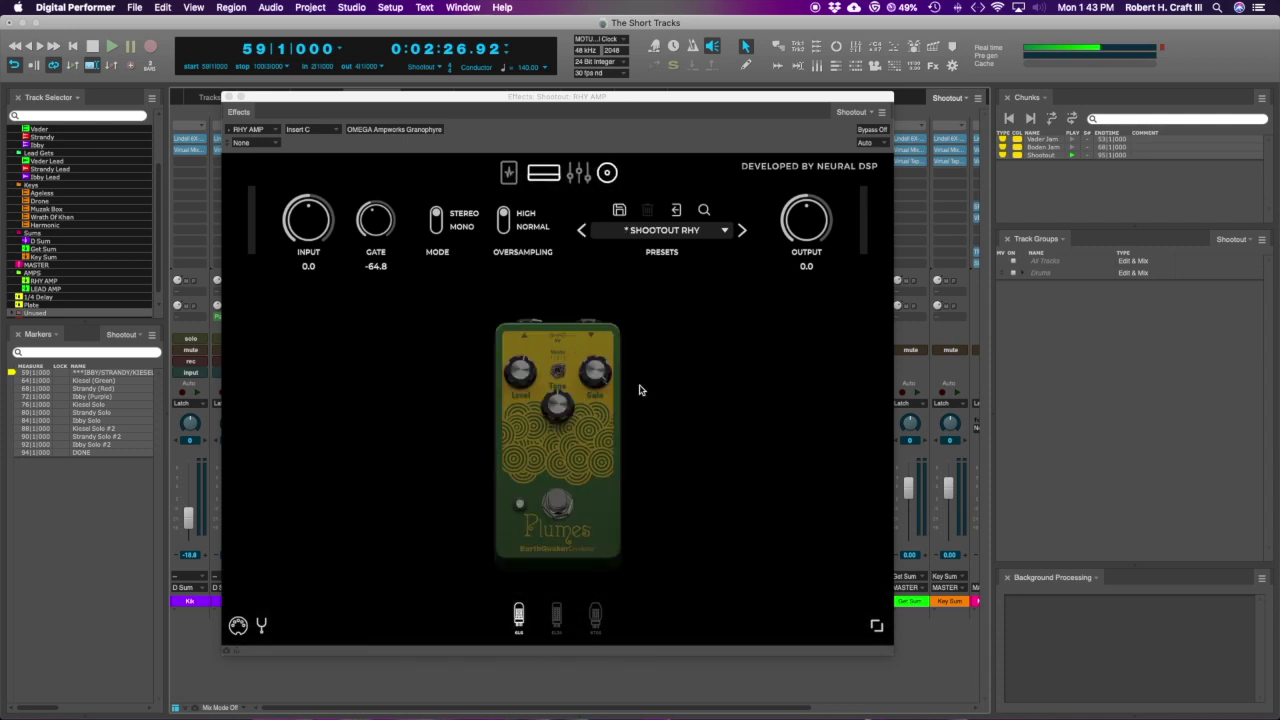
click(508, 177)
click(508, 177)
- On the graphic EQ page, switch the EQ on and then back off
click(582, 171)
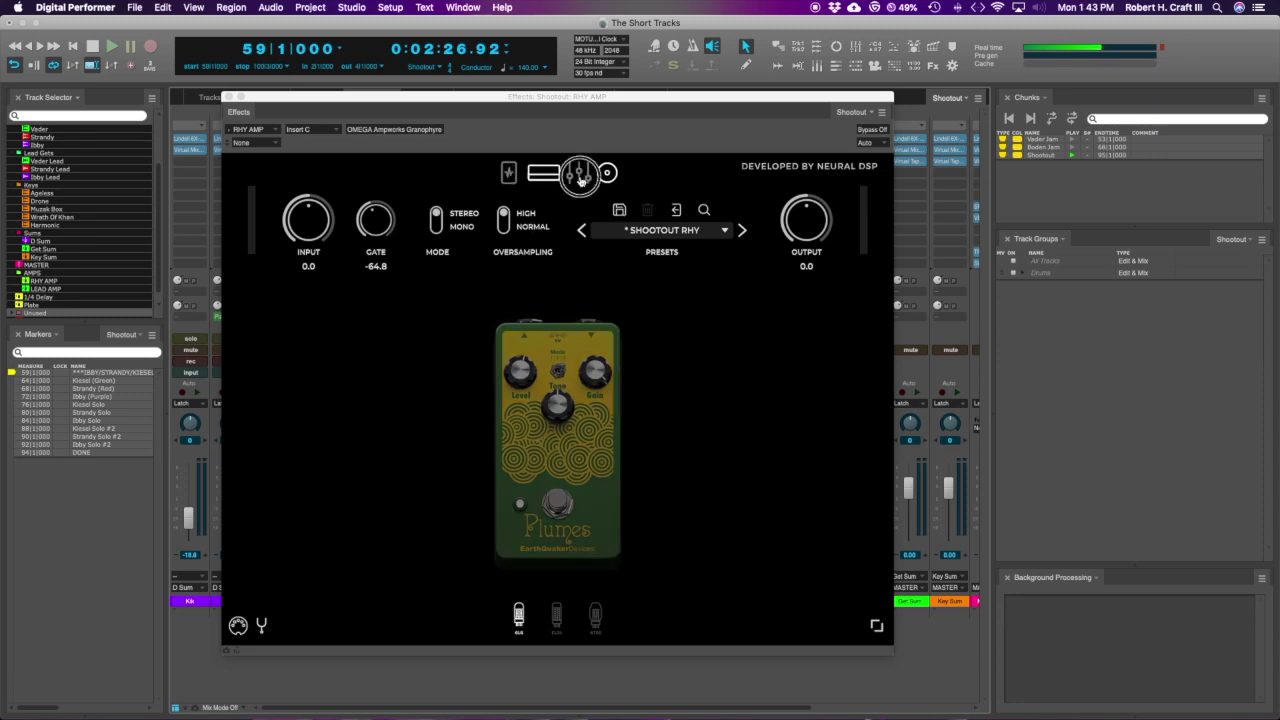
click(758, 418)
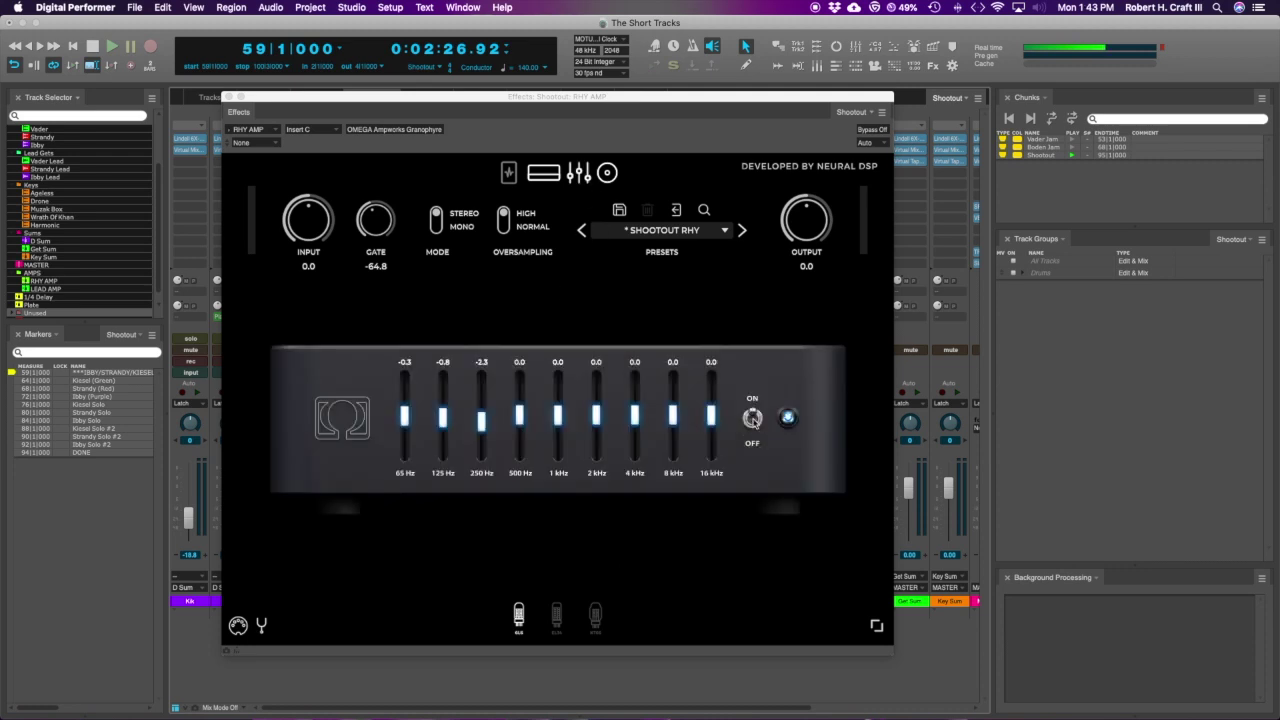
click(758, 418)
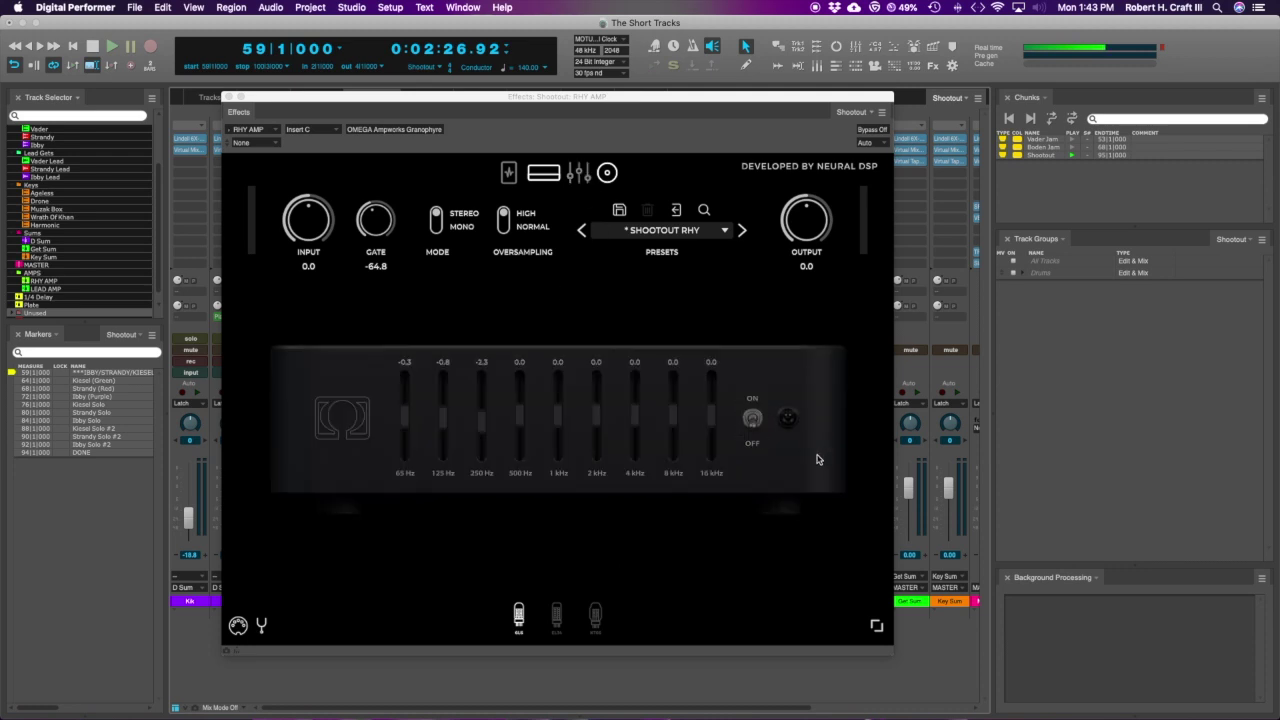
- Turn the Plumes pedal on to audition it, then bypass it again
click(510, 174)
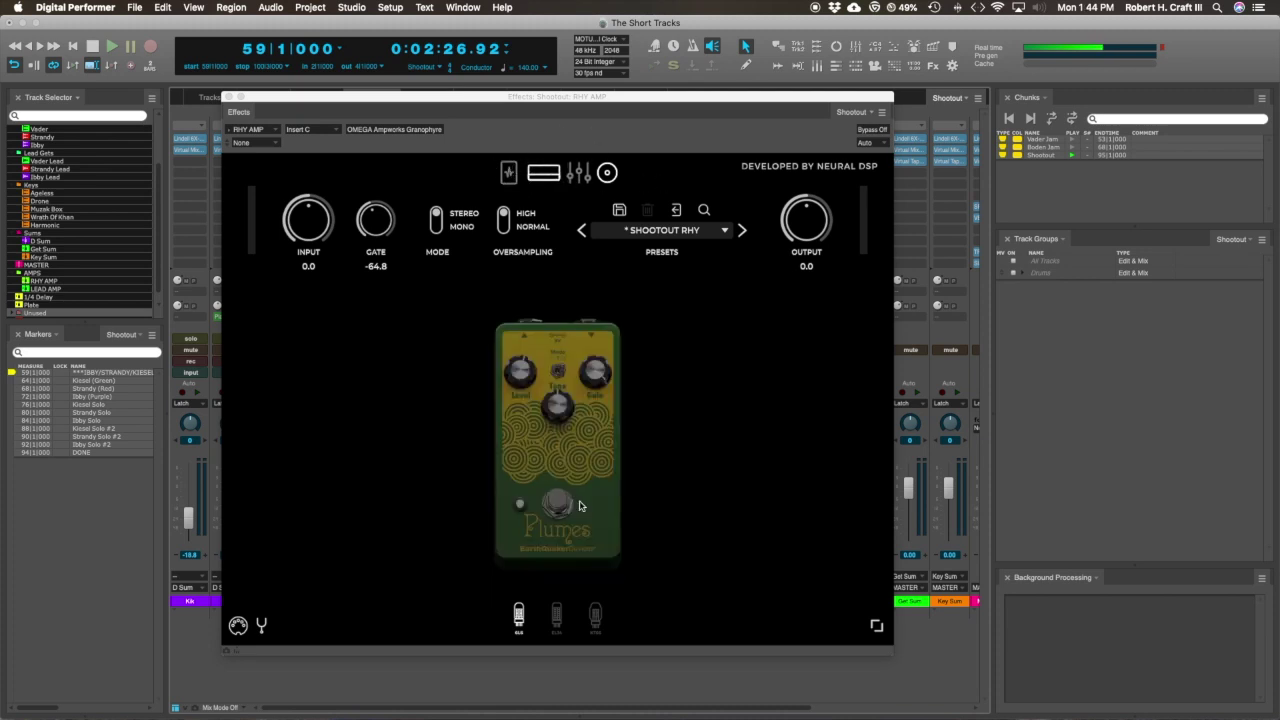
click(513, 177)
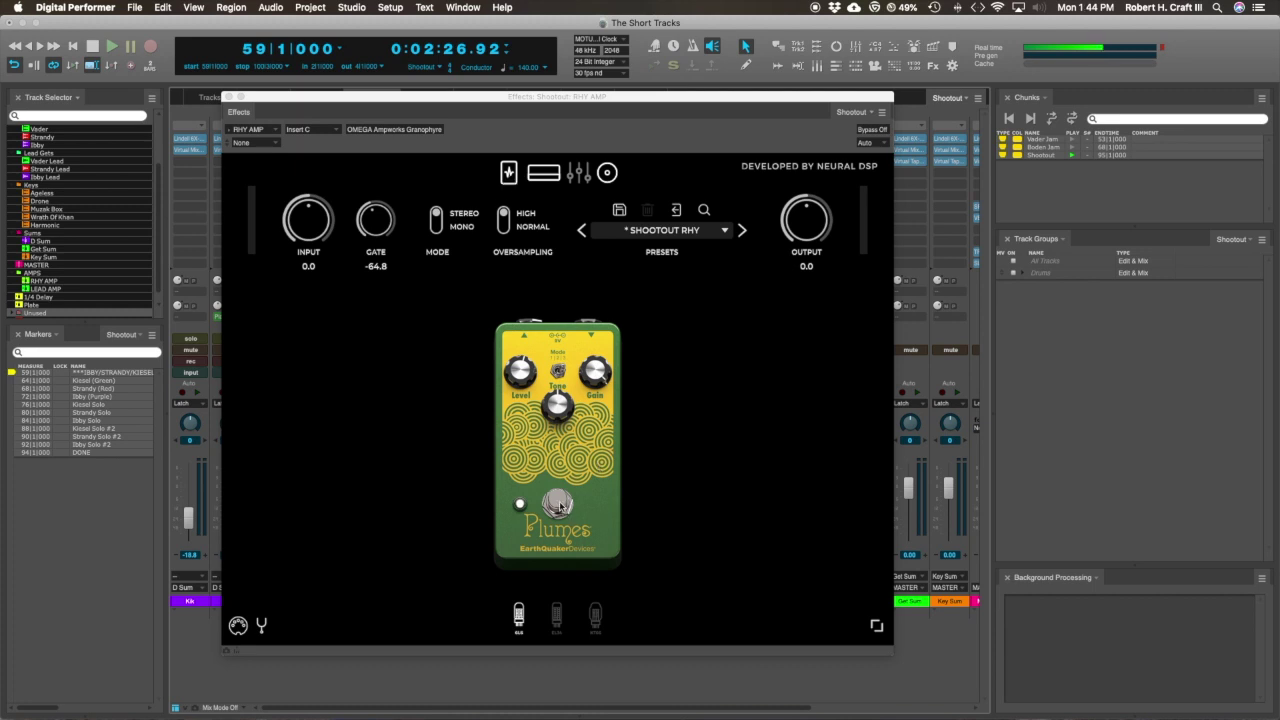
click(560, 506)
- Toggle the amp head's high/low gain range, then bring up the graphic EQ page
click(593, 345)
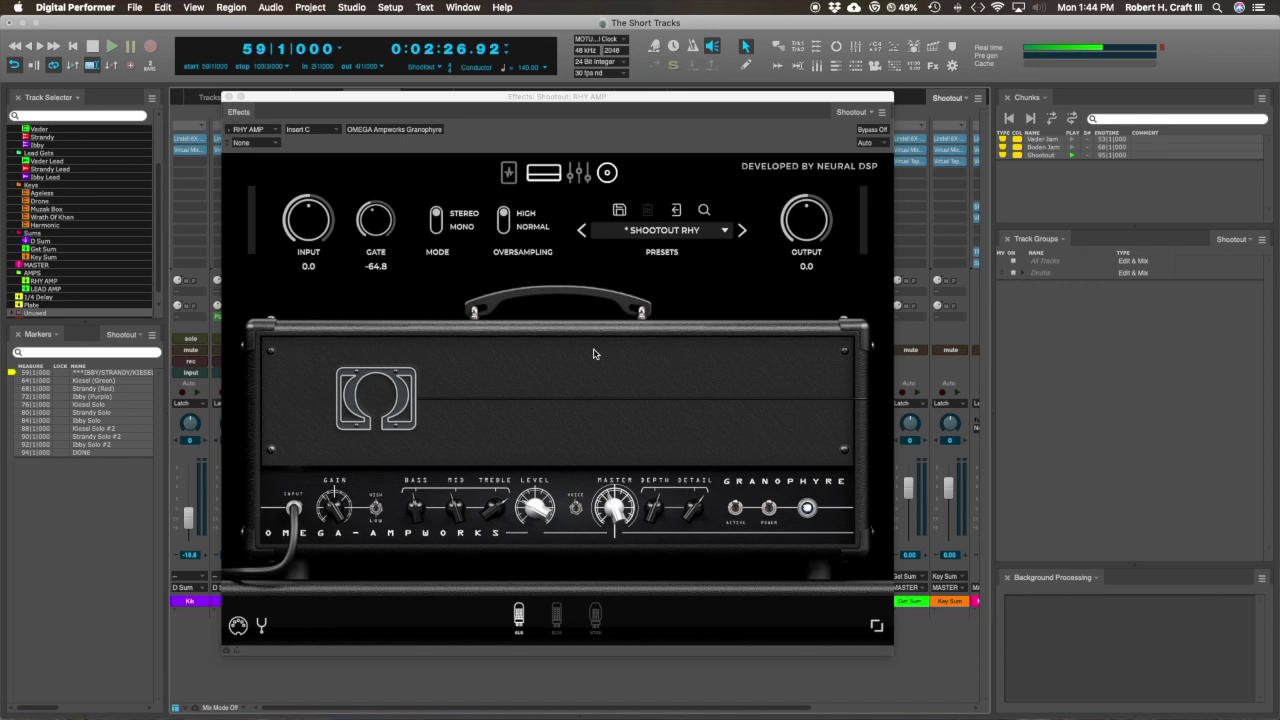
click(377, 509)
click(580, 176)
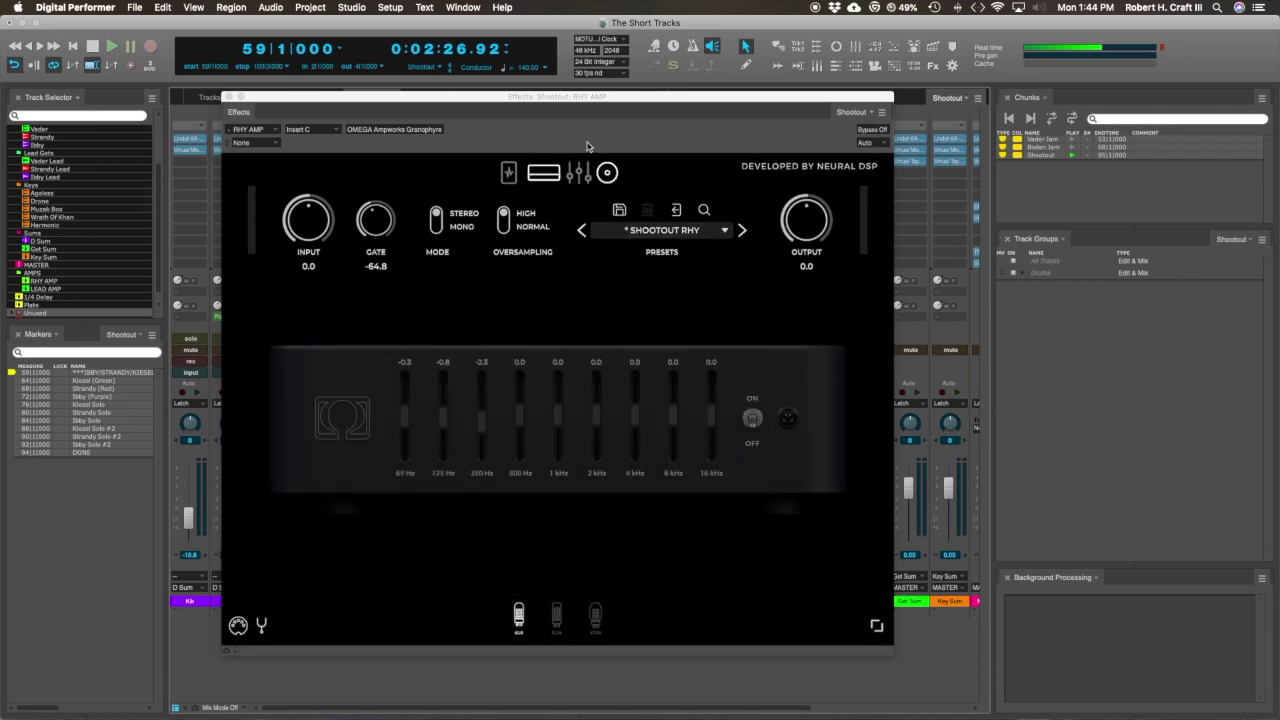
drag(602, 99, 560, 216)
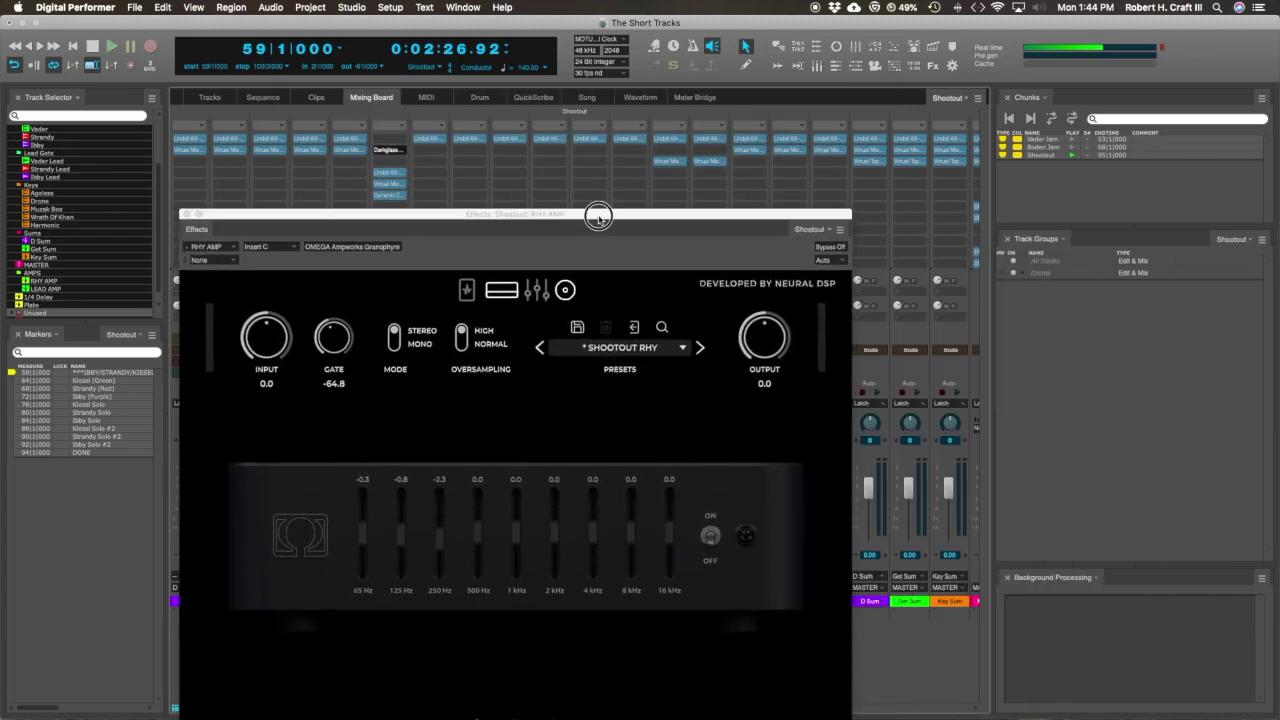
- Expand the plugin window to full height, show the cabinet mic page, and open the left mic's model list
double_click(594, 214)
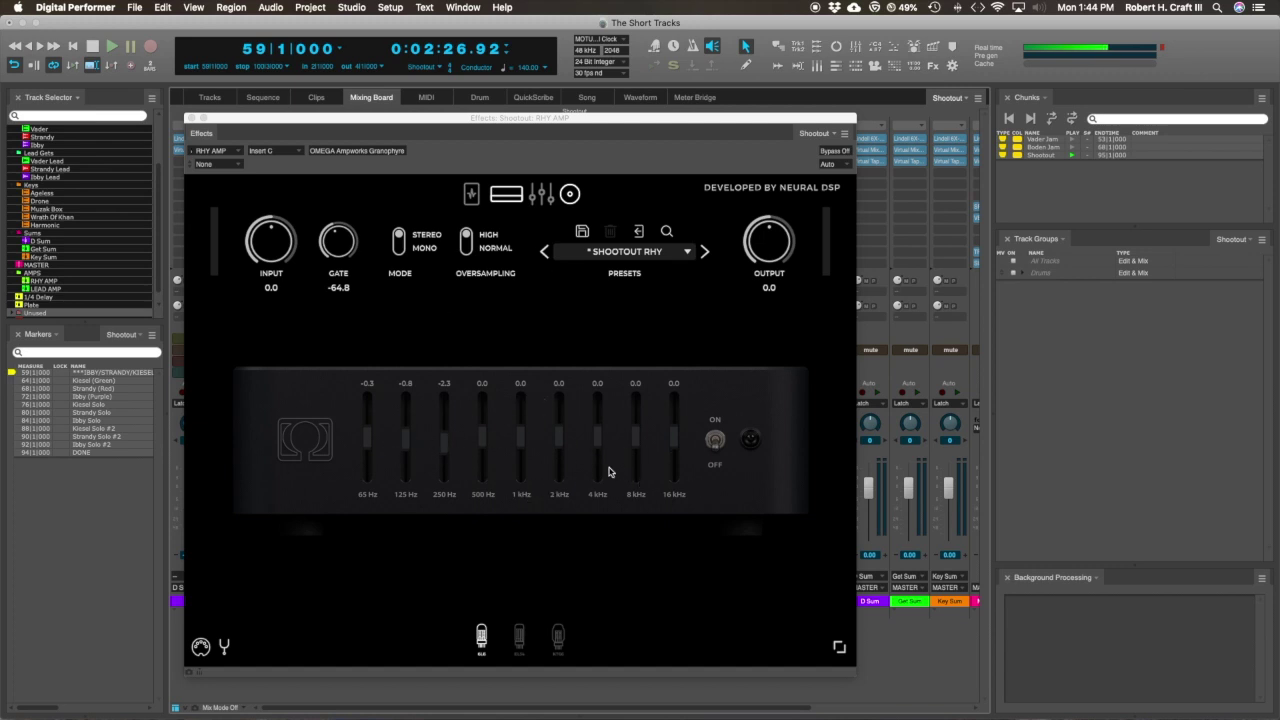
click(570, 194)
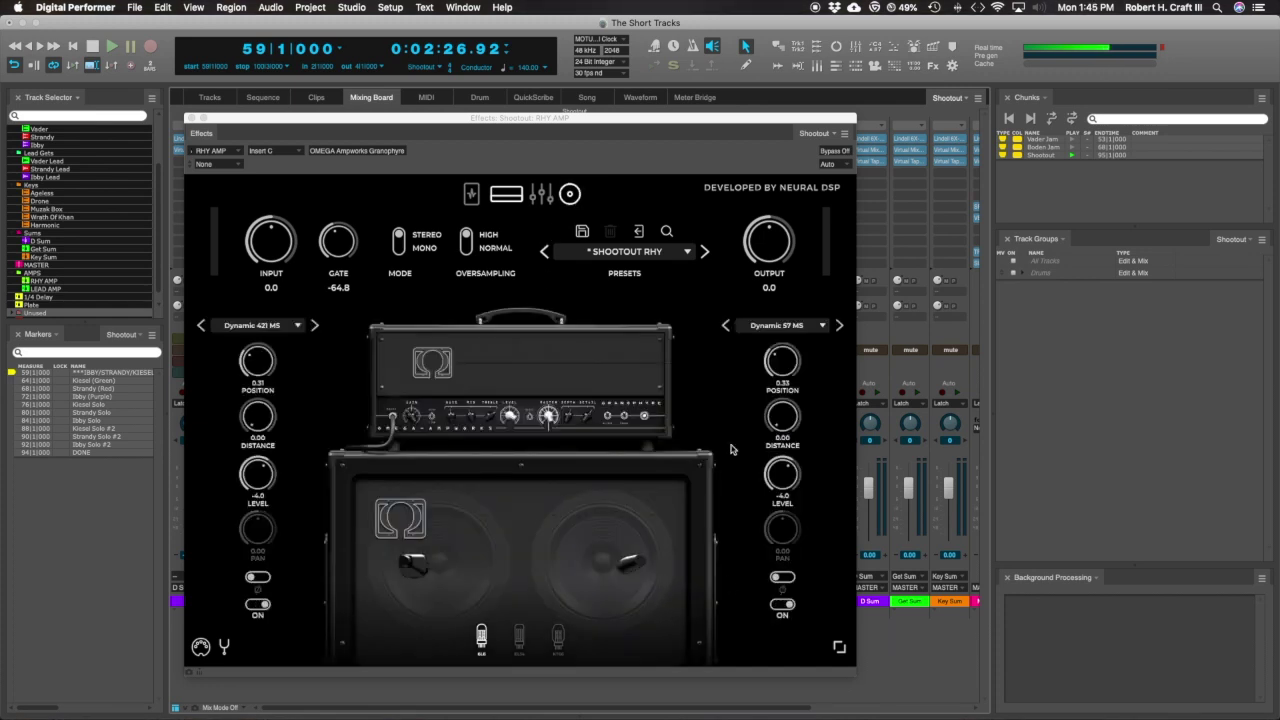
click(284, 329)
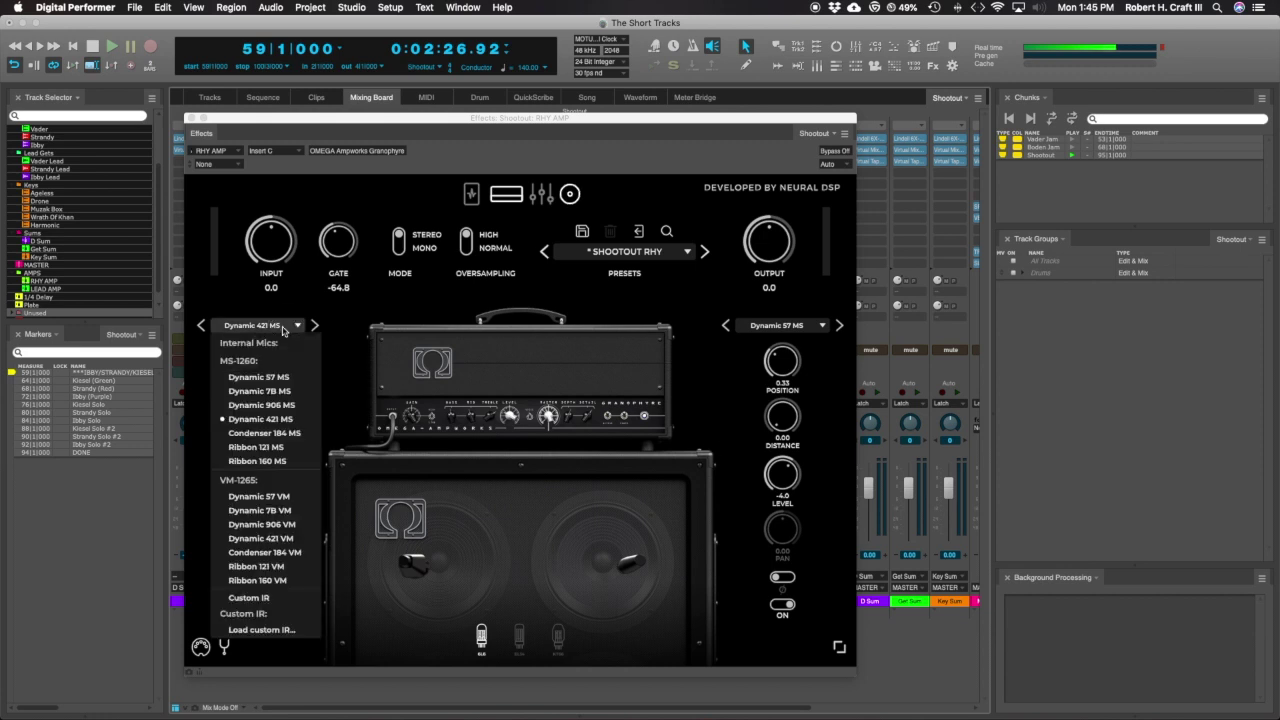
click(358, 313)
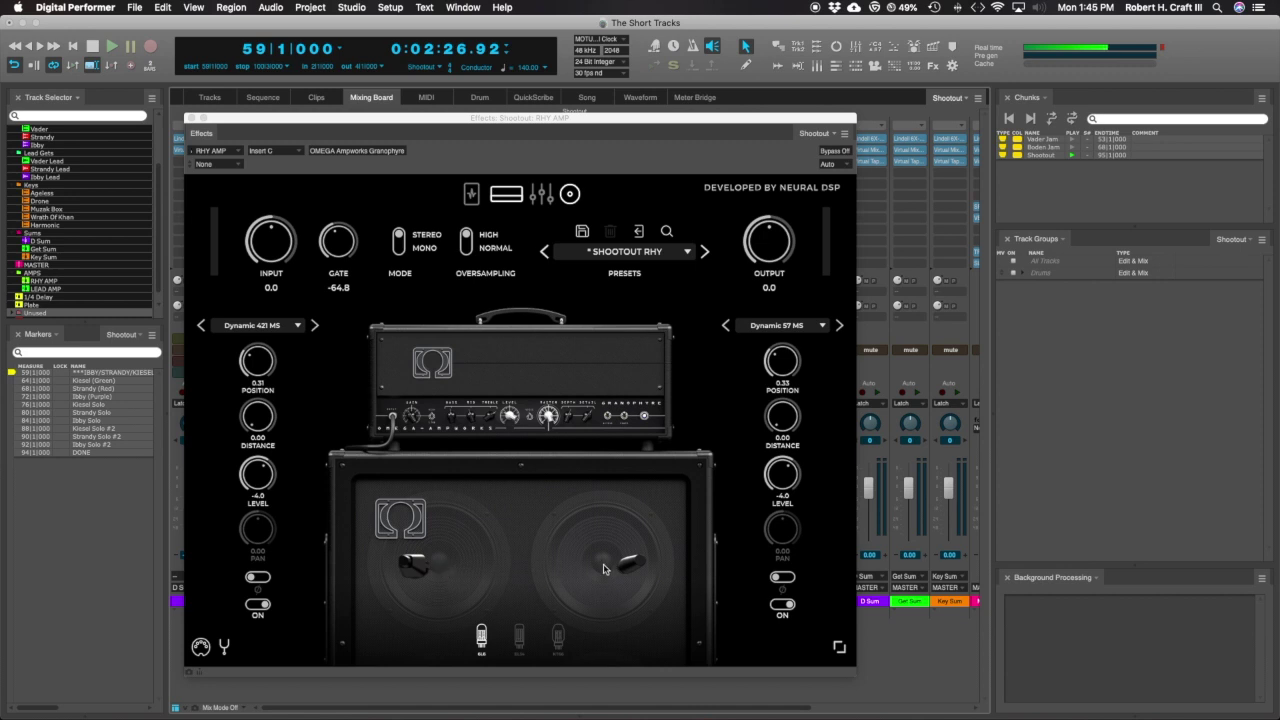
click(285, 326)
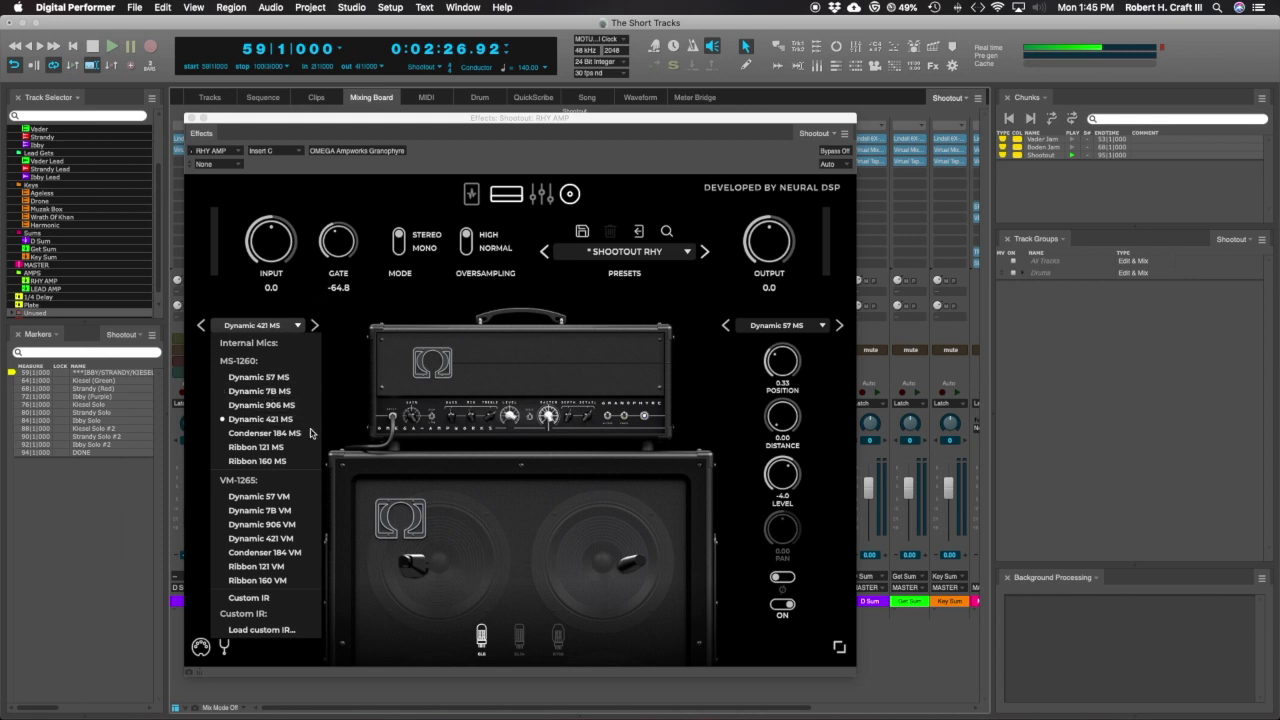
click(328, 192)
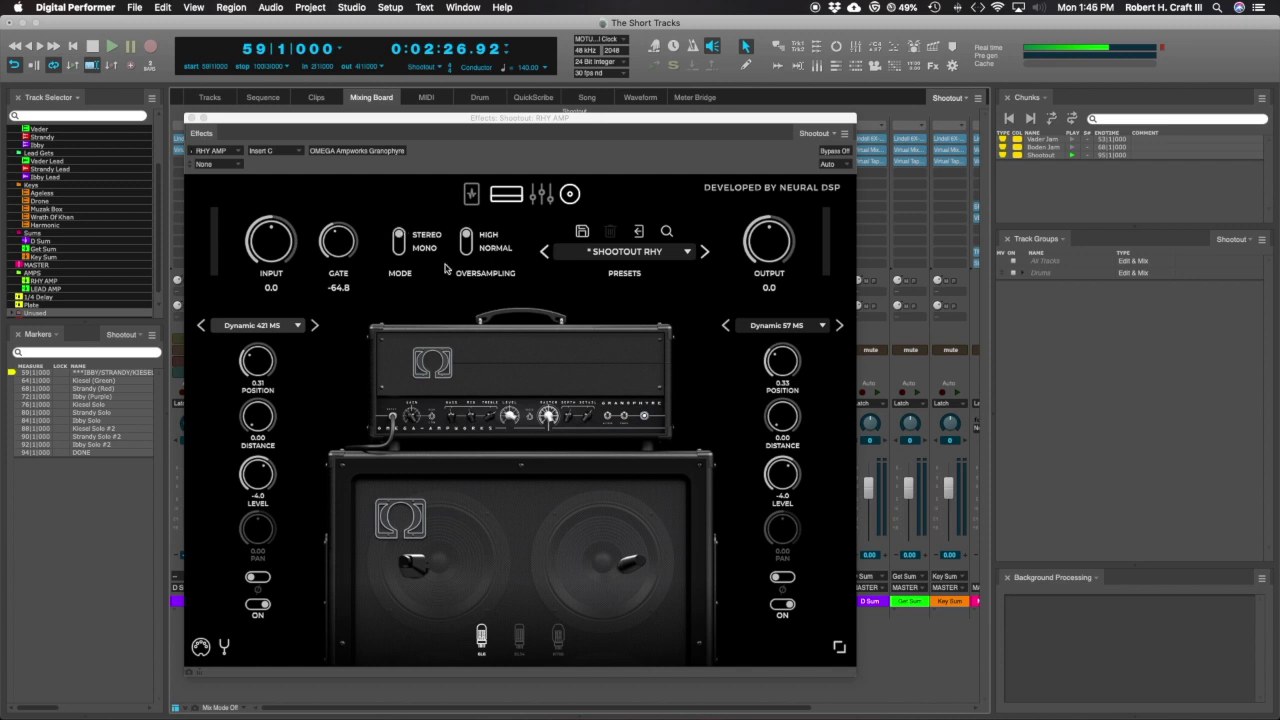
click(643, 258)
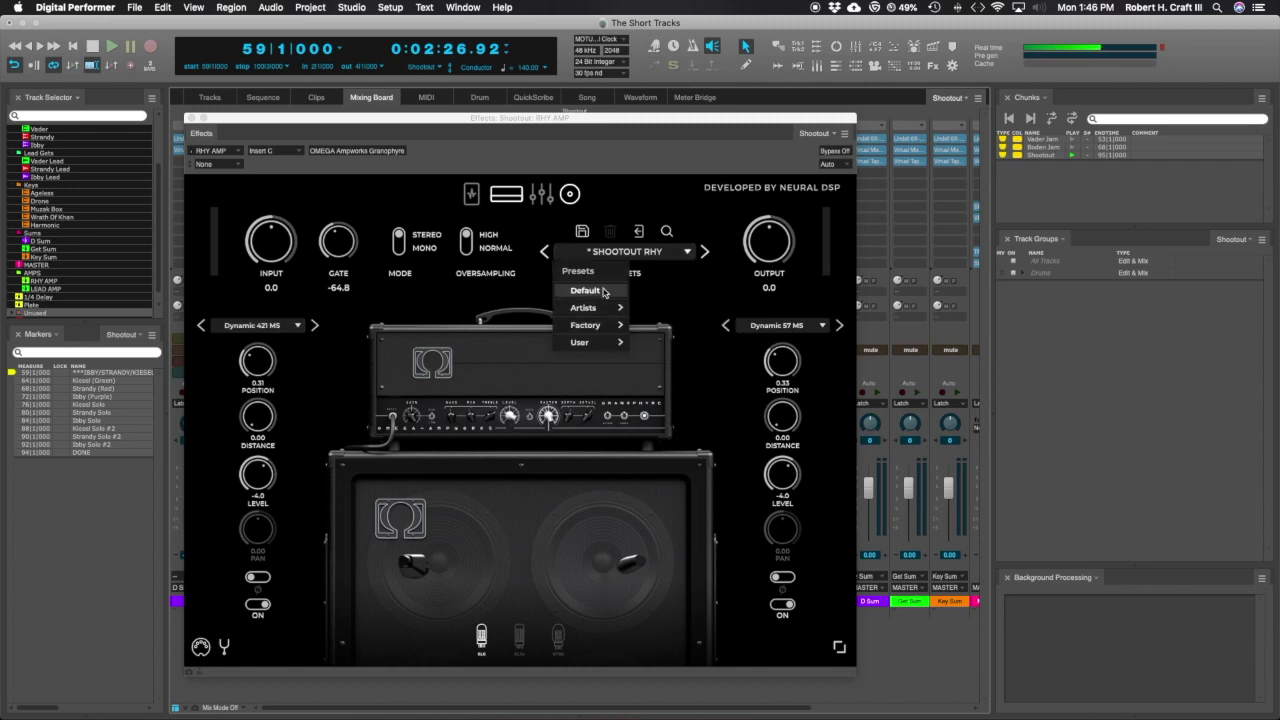
mouse_move(604, 310)
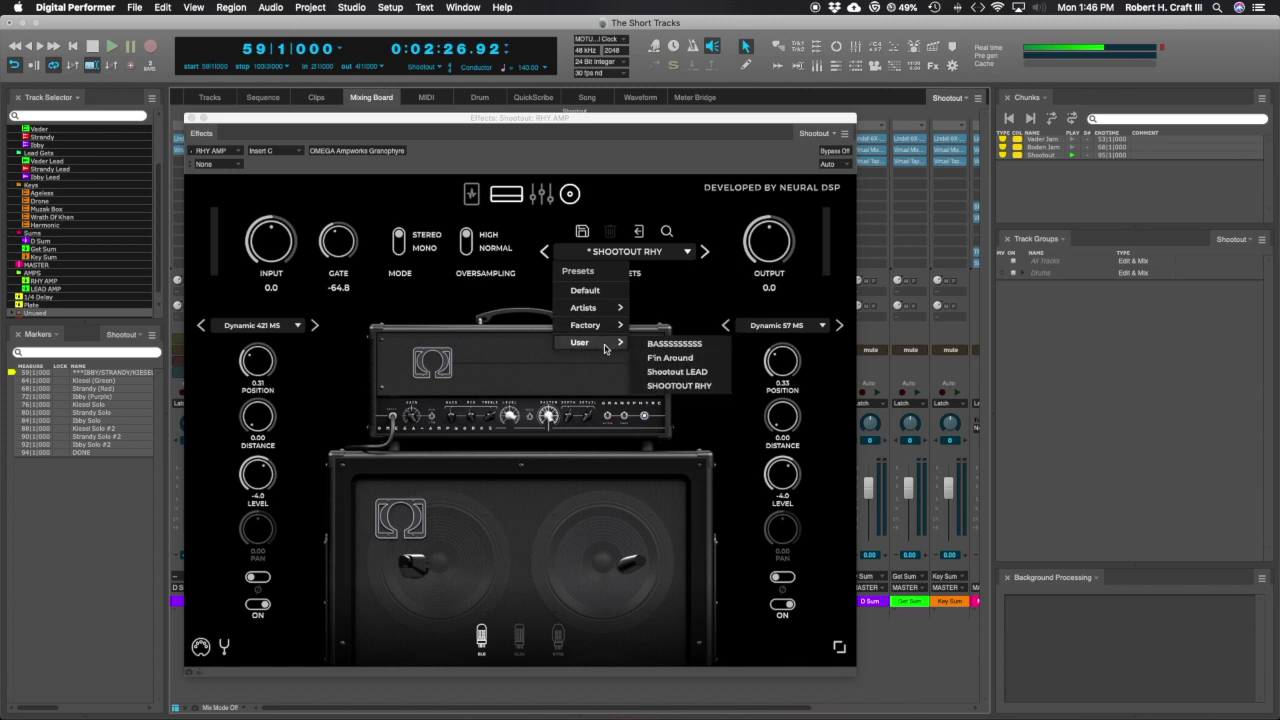
click(697, 299)
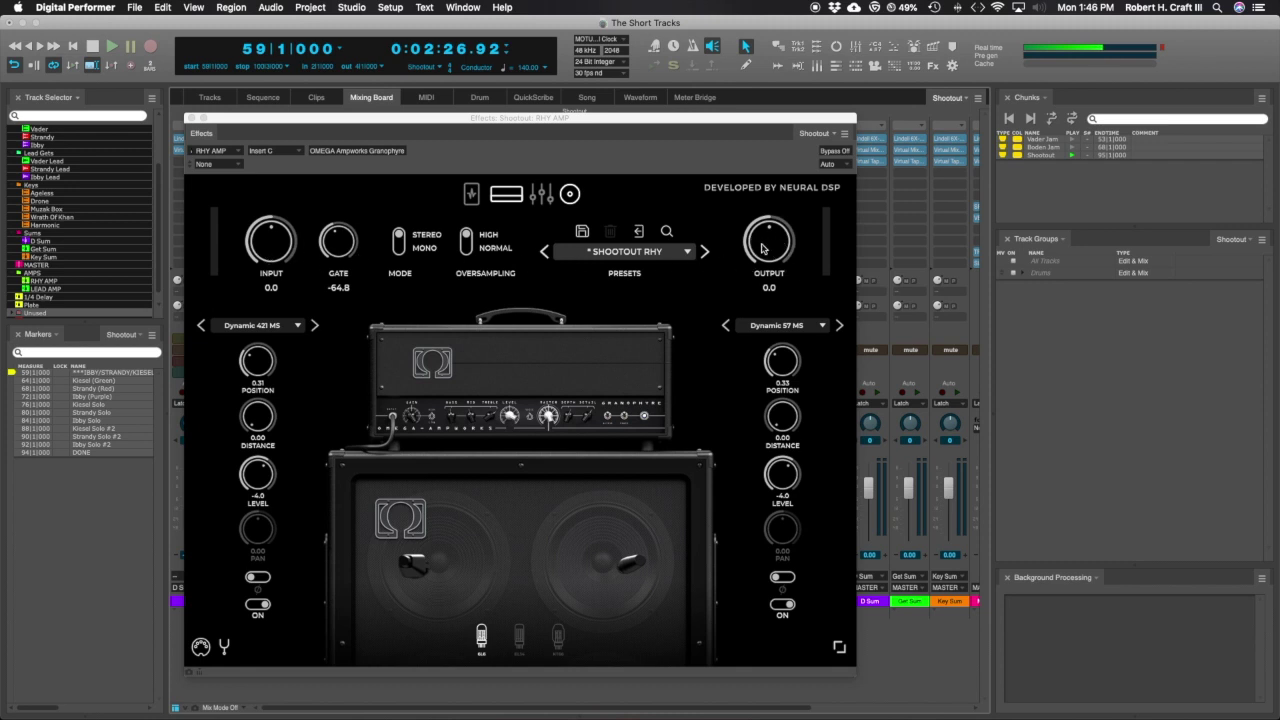
drag(762, 248, 768, 280)
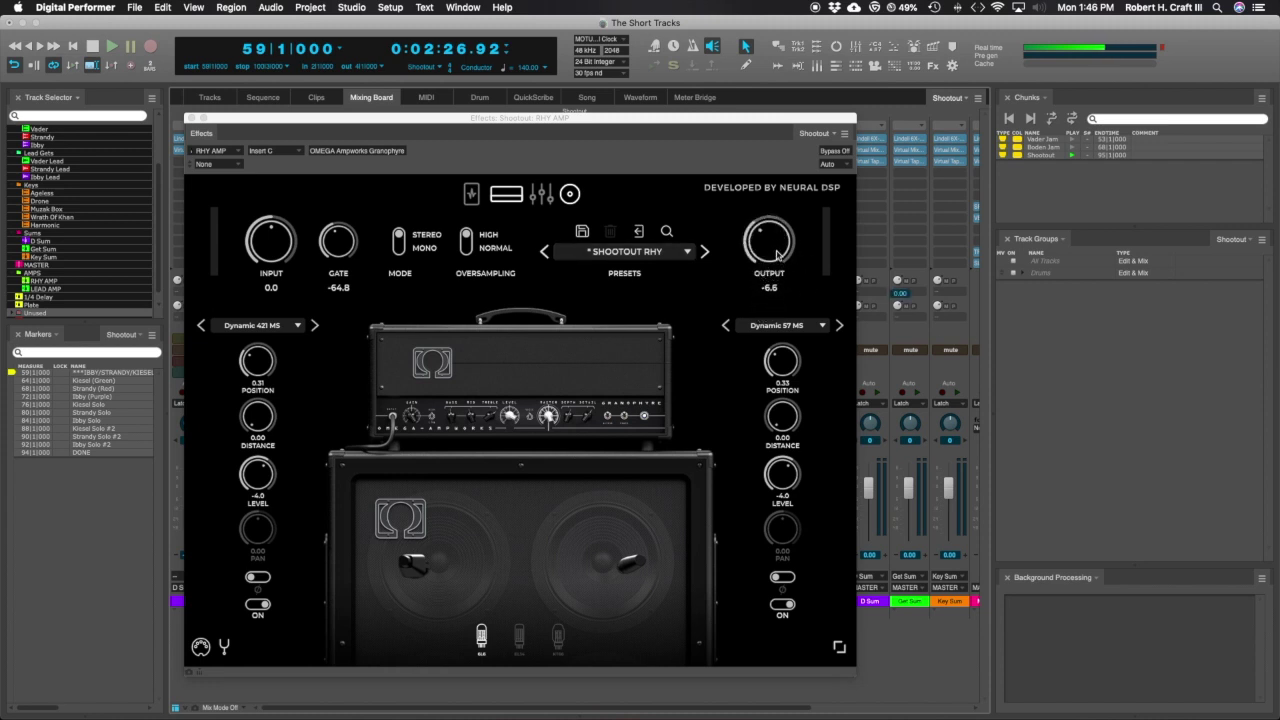
double_click(776, 250)
click(227, 647)
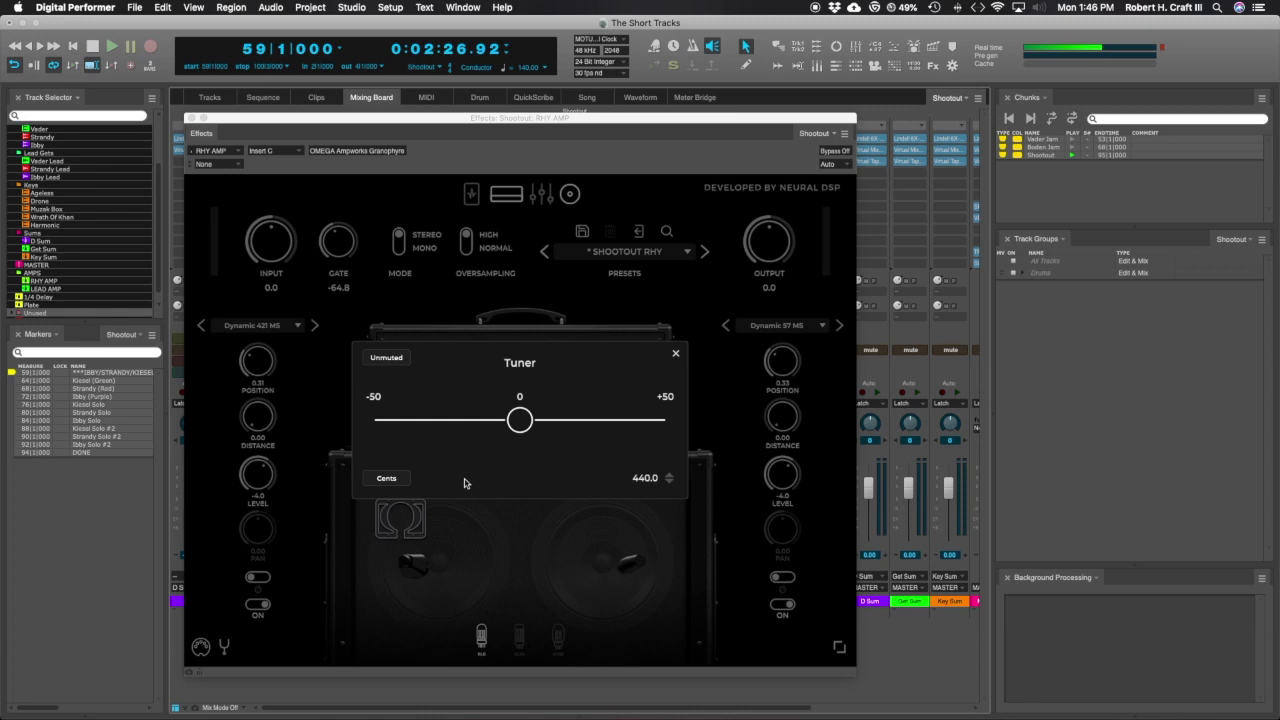
click(676, 356)
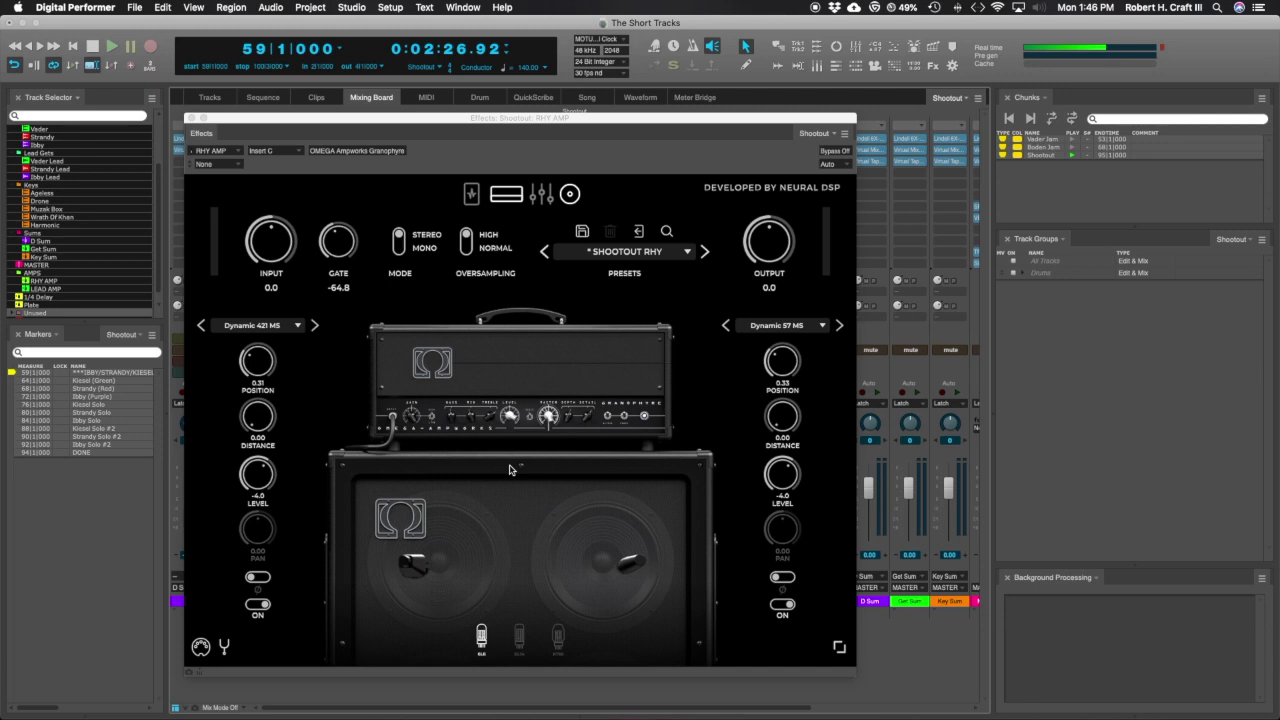
click(225, 647)
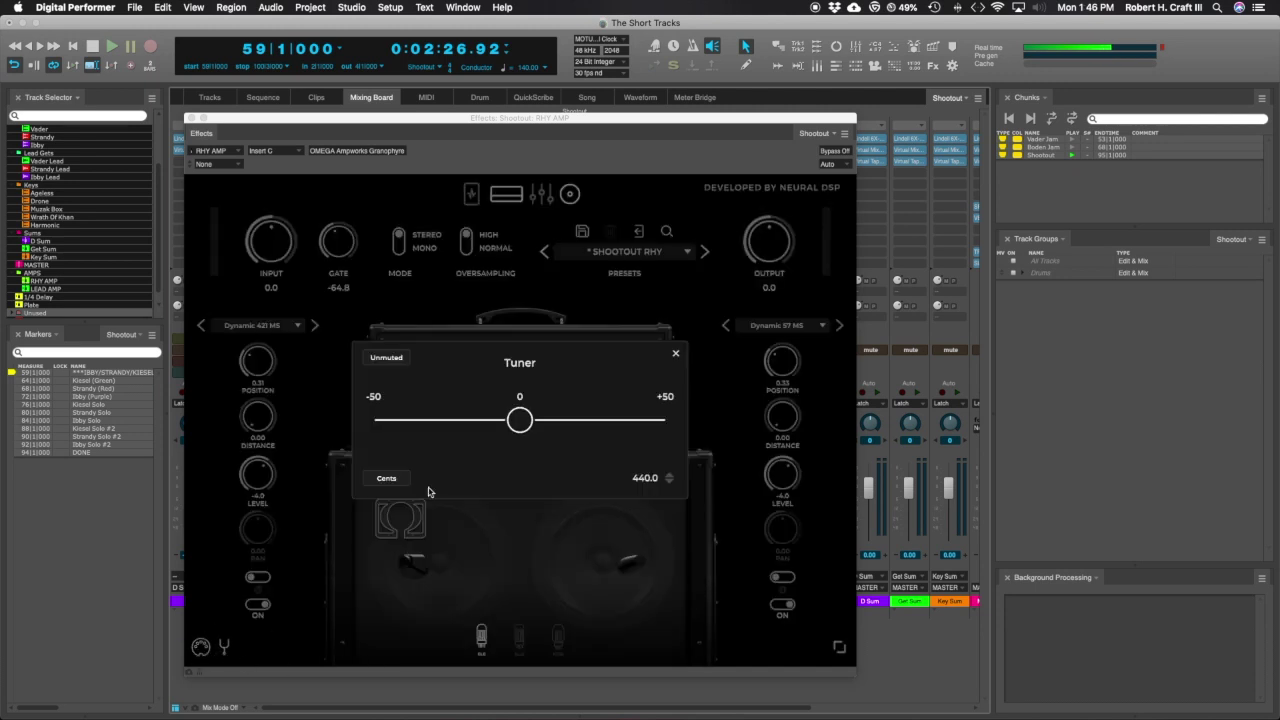
click(675, 355)
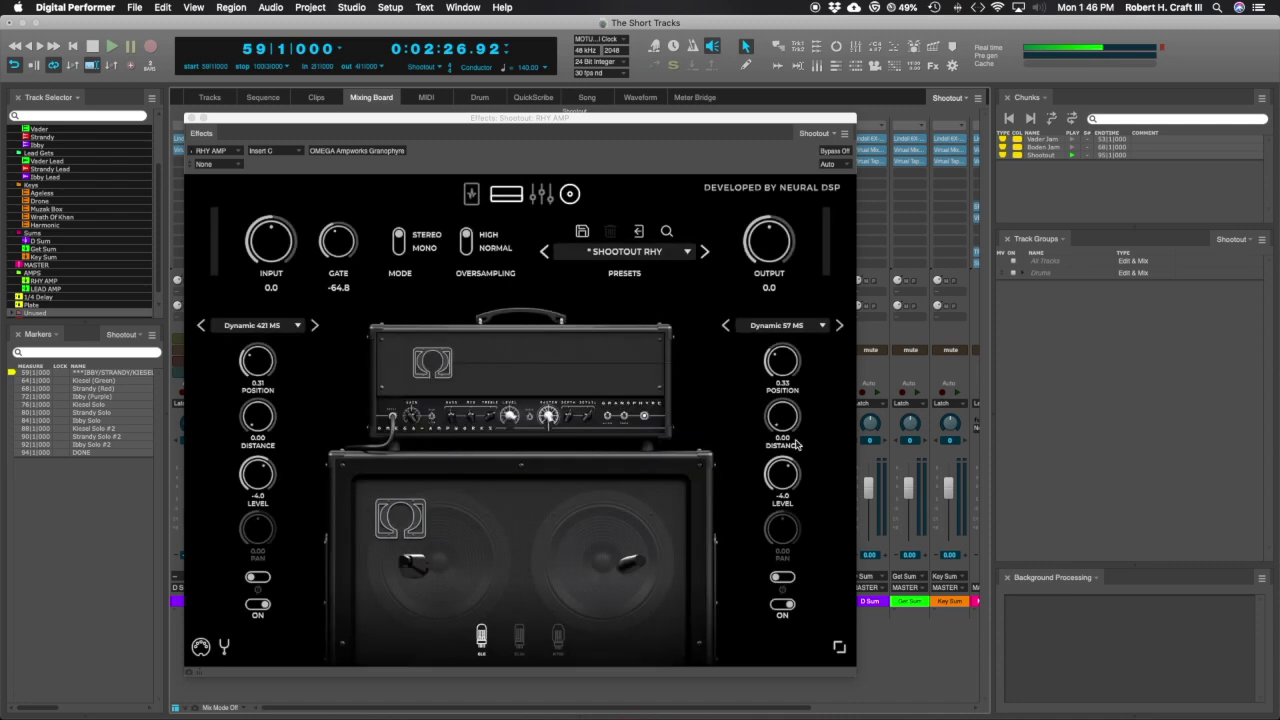
click(200, 647)
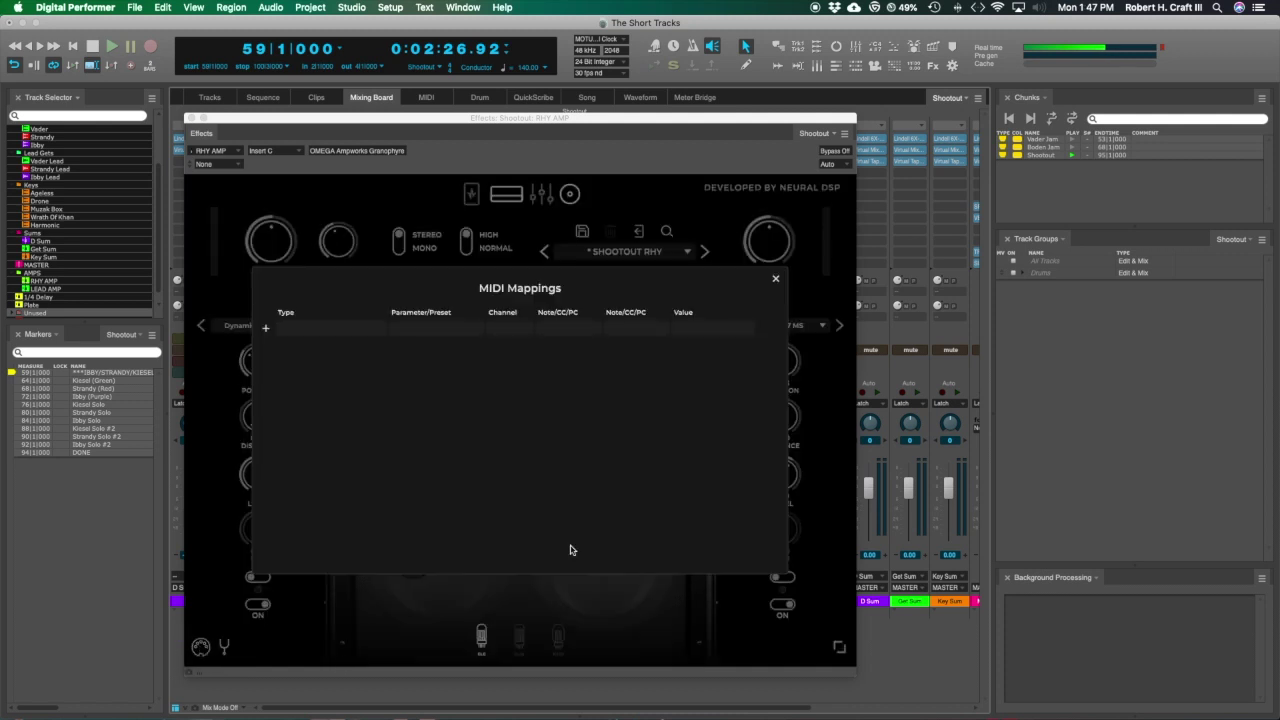
- Dismiss the Granophyre MIDI Mappings list and return to the Sequence editor with Shift+S
click(777, 281)
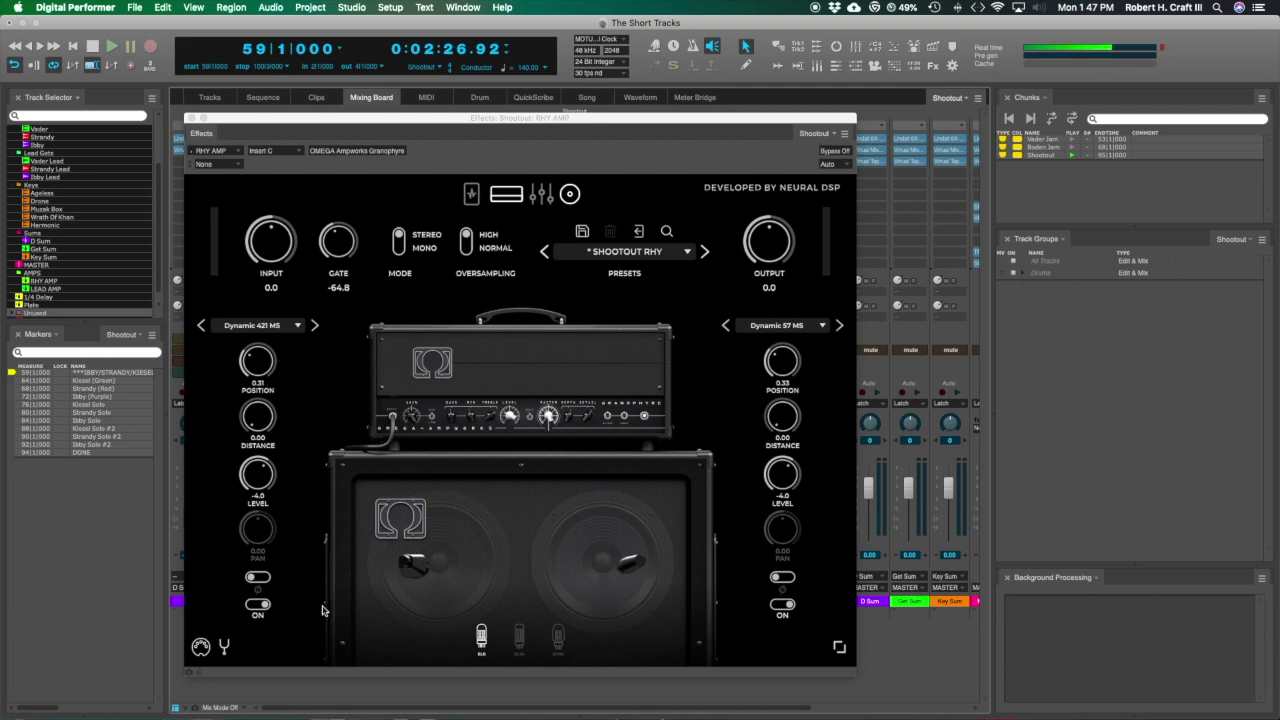
click(205, 653)
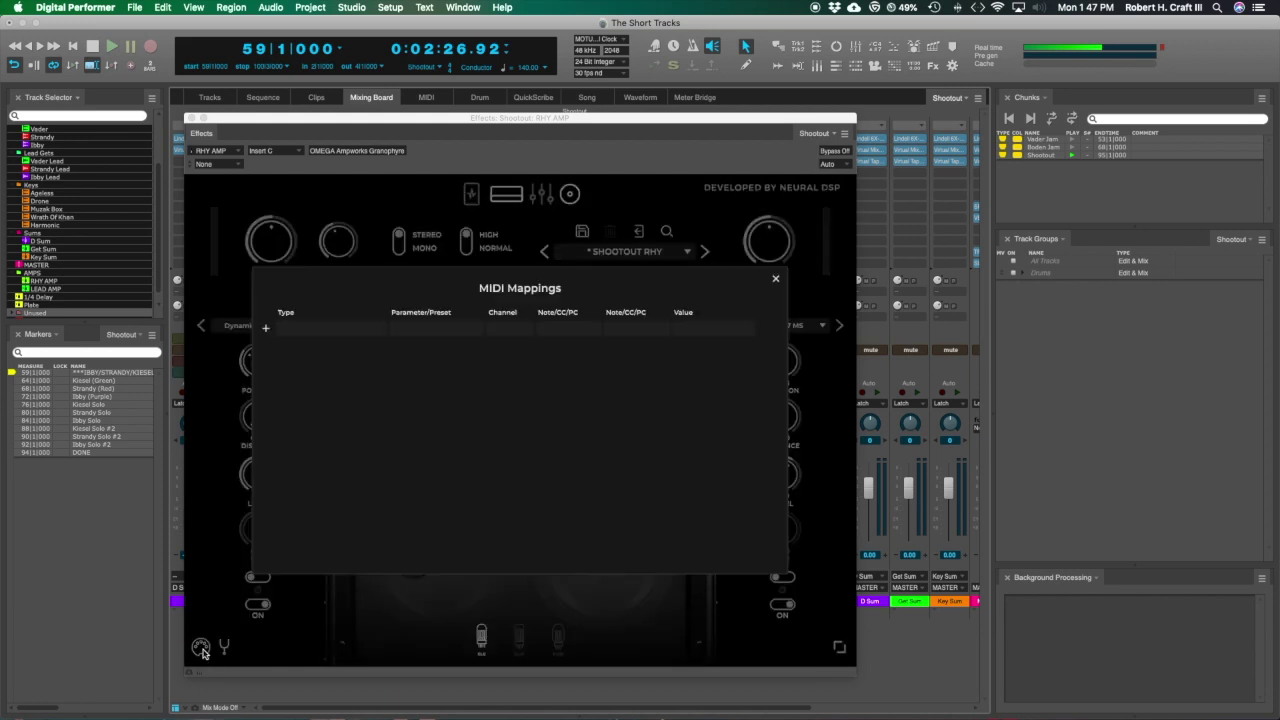
click(777, 281)
key(shift+s)
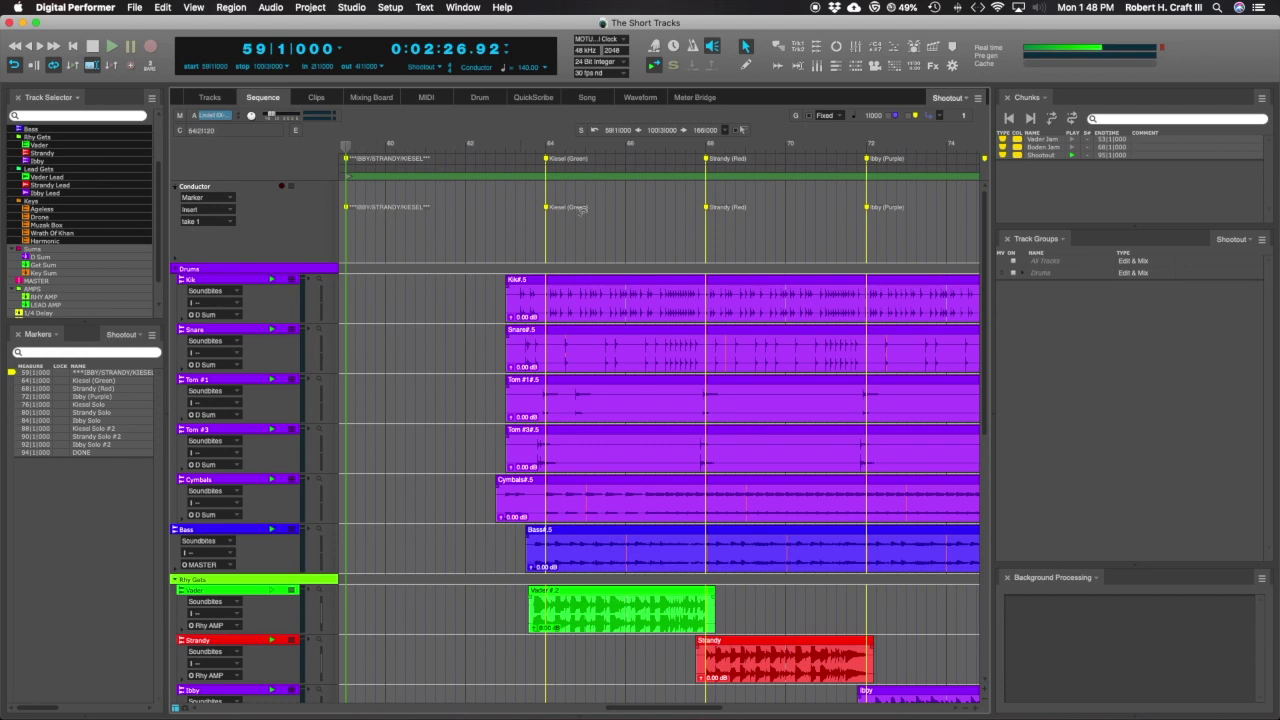
- Scroll over the sequence's tracks, then switch to the Mixing Board
scroll(650, 230, right, 10)
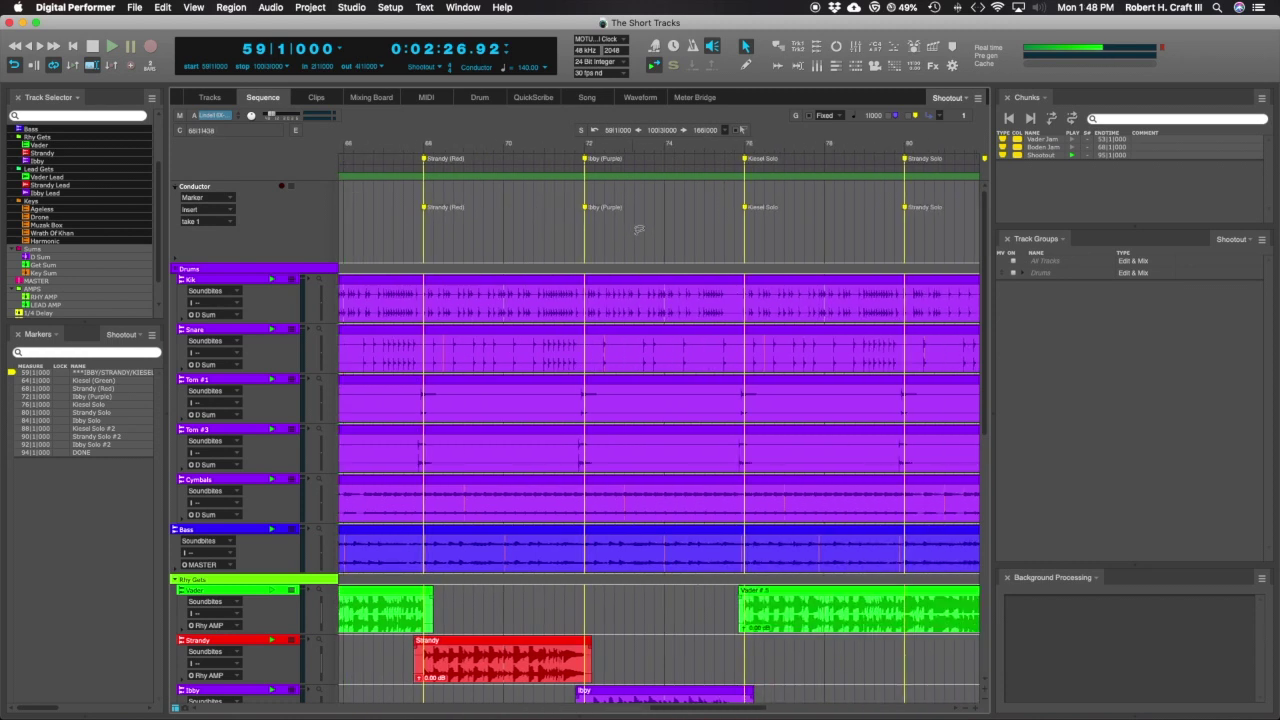
scroll(640, 232, down, 3)
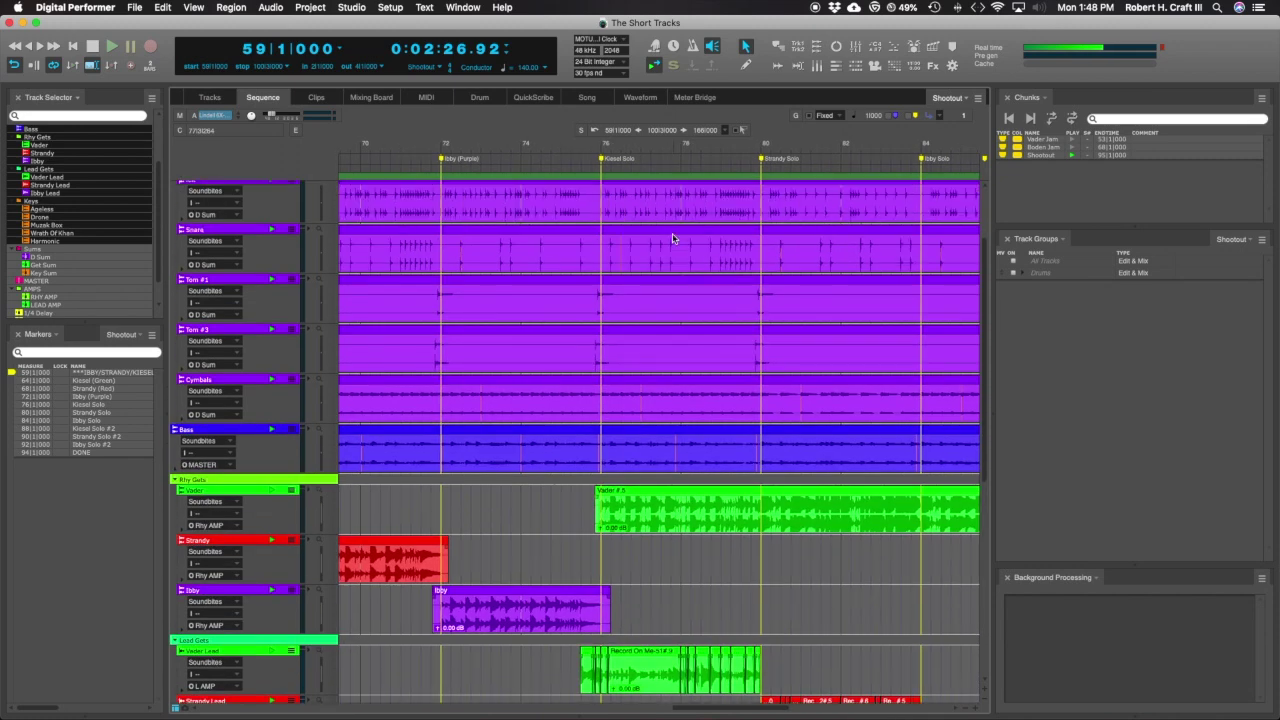
scroll(640, 232, up, 3)
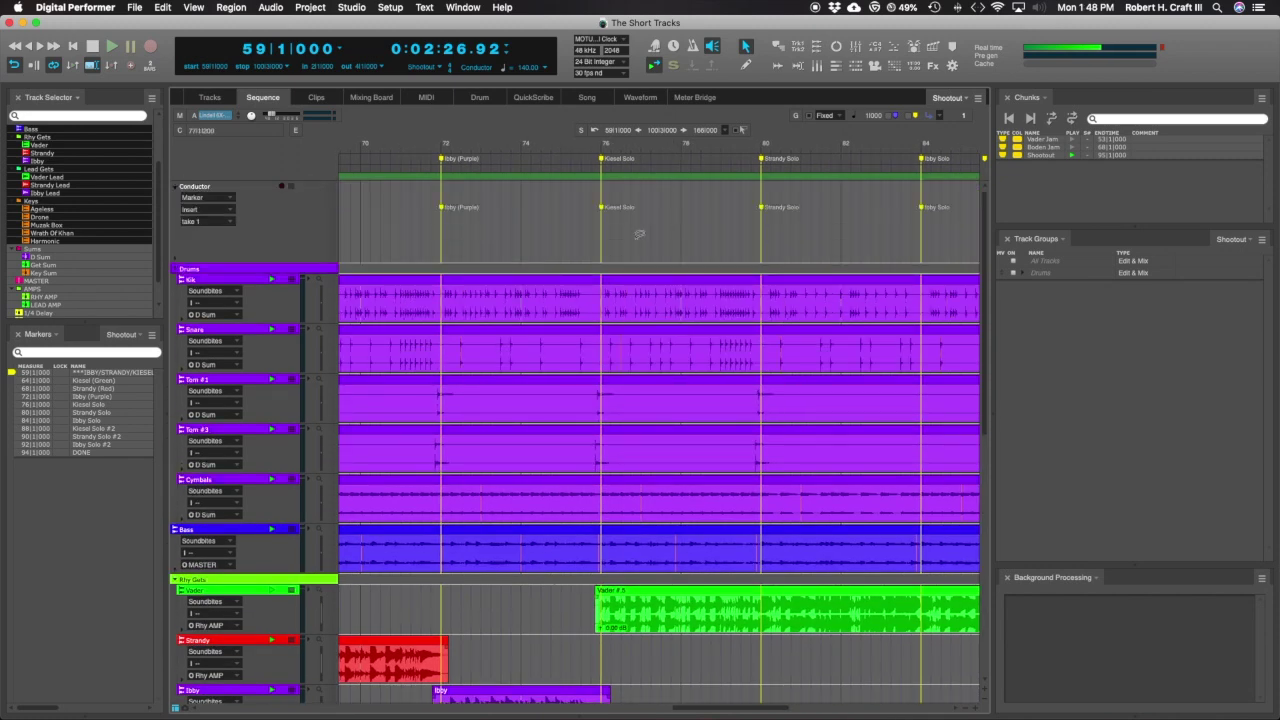
click(371, 98)
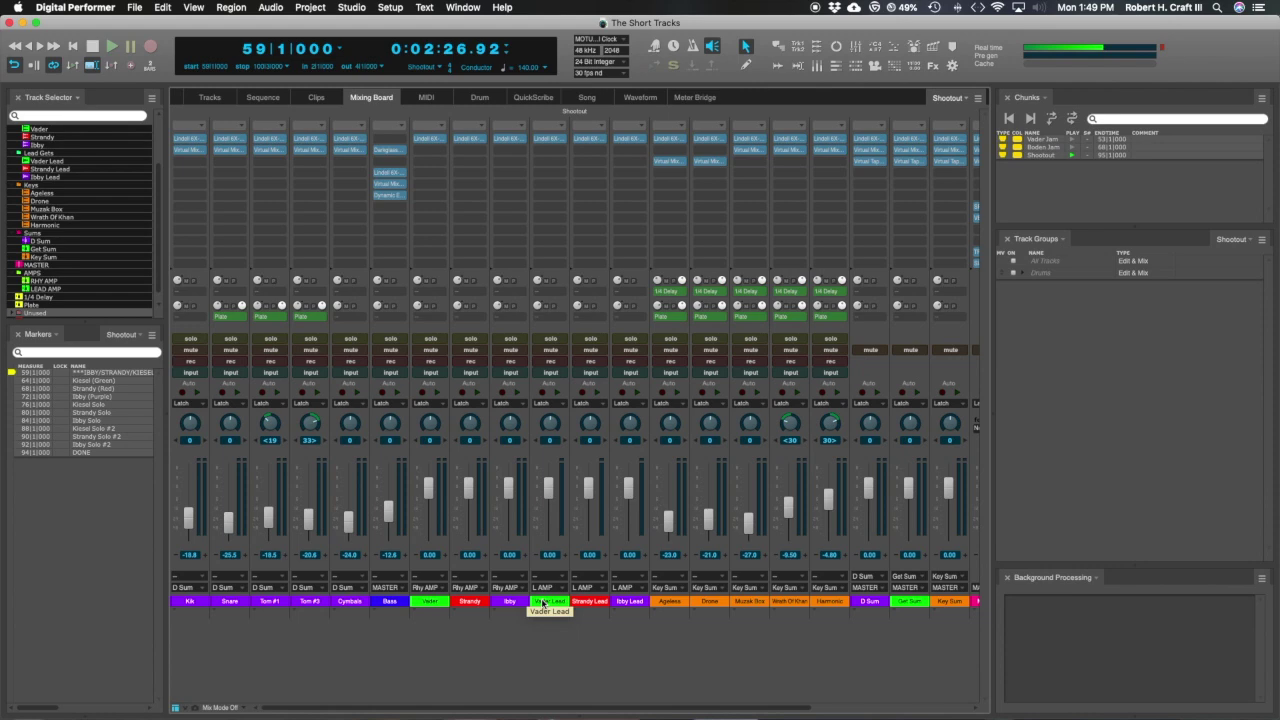
- Return to the Mixing Board, start playback, and open the Granophyre insert on RHY AMP
scroll(603, 643, right, 5)
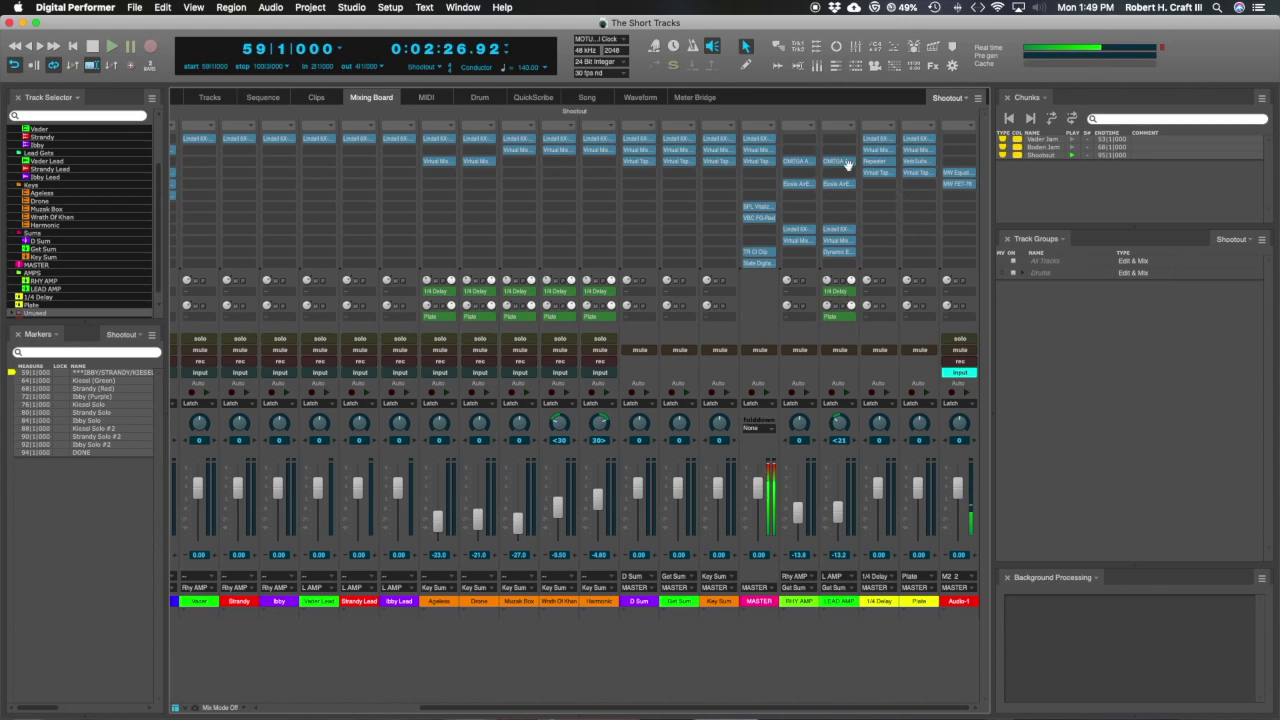
scroll(845, 168, left, 5)
click(267, 97)
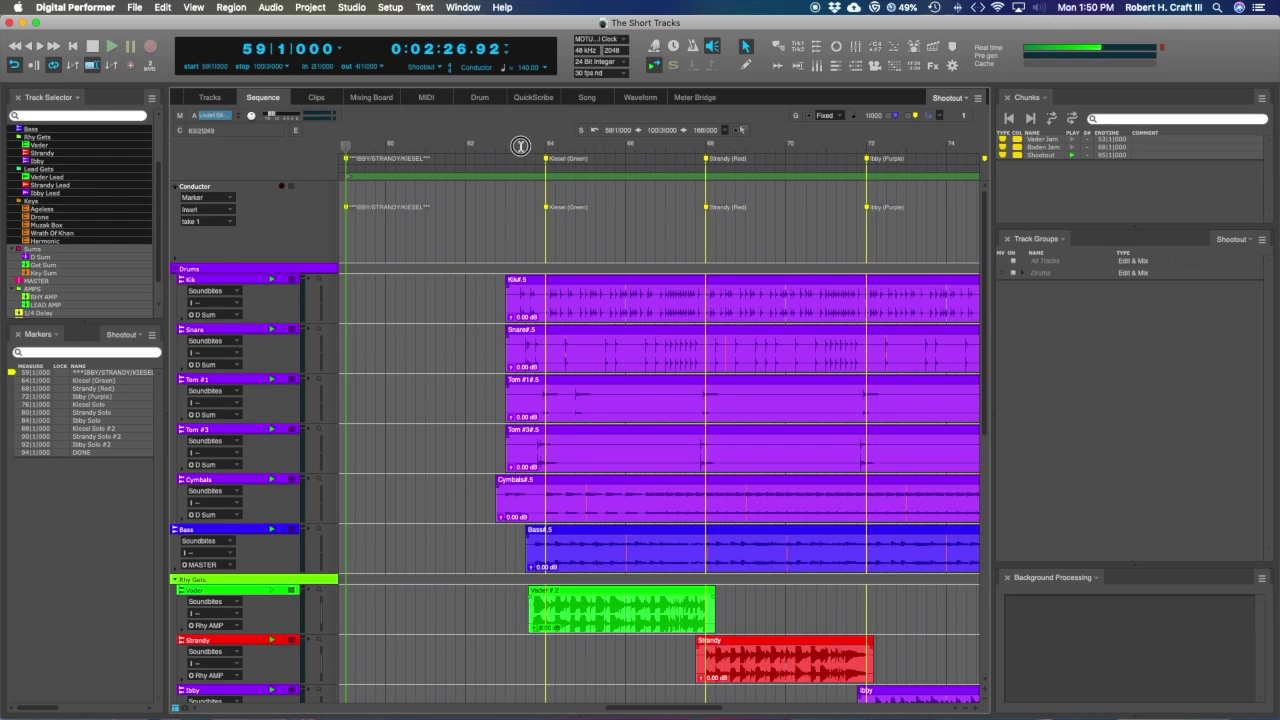
key(shift+m)
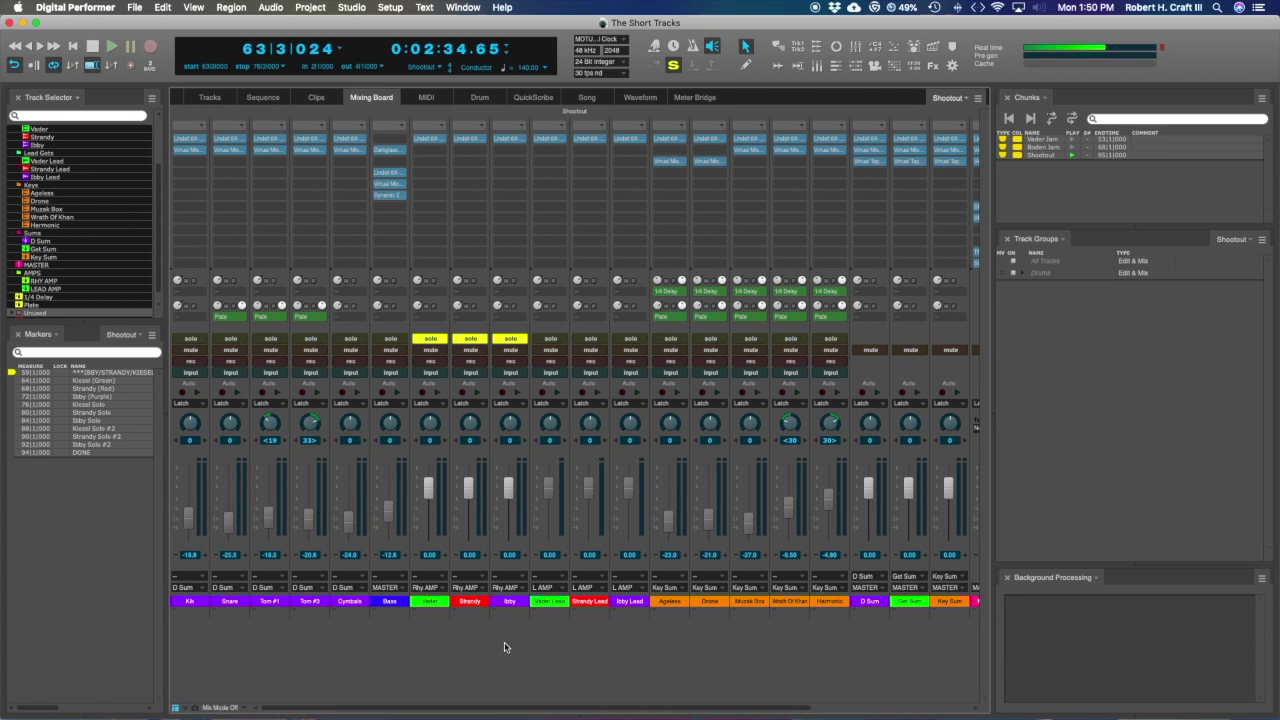
key(space)
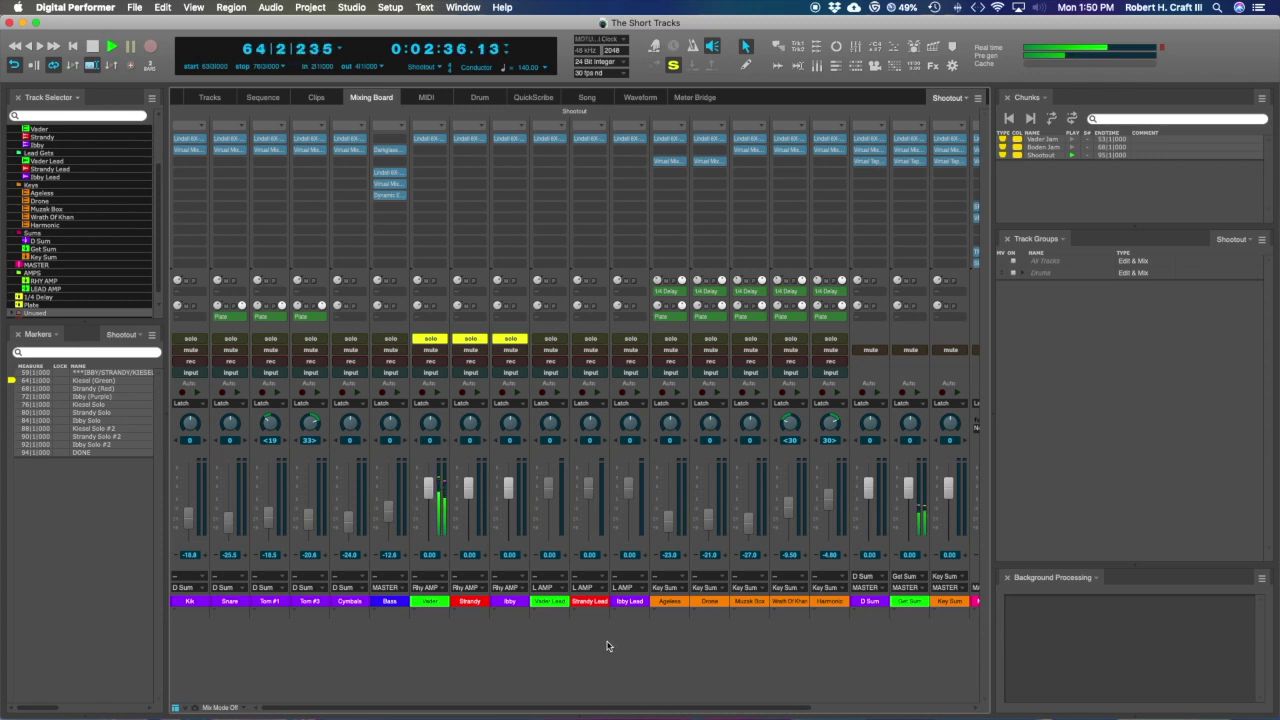
scroll(760, 663, right, 5)
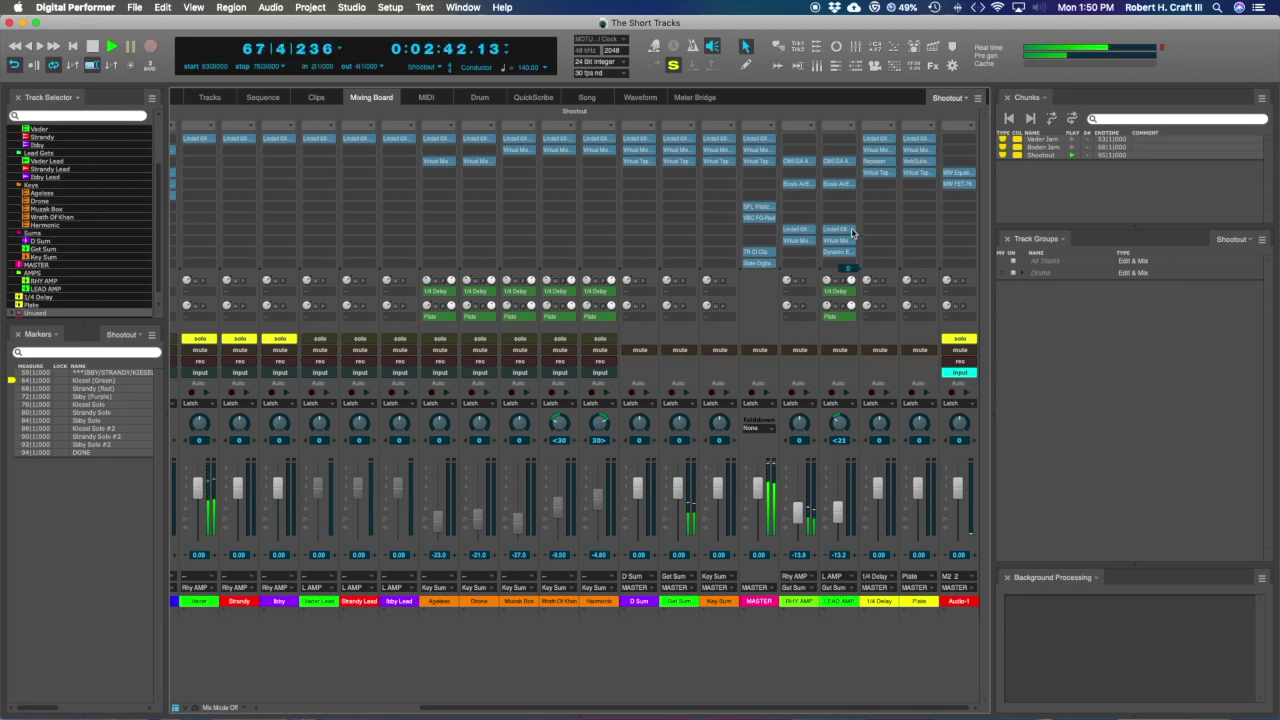
click(808, 160)
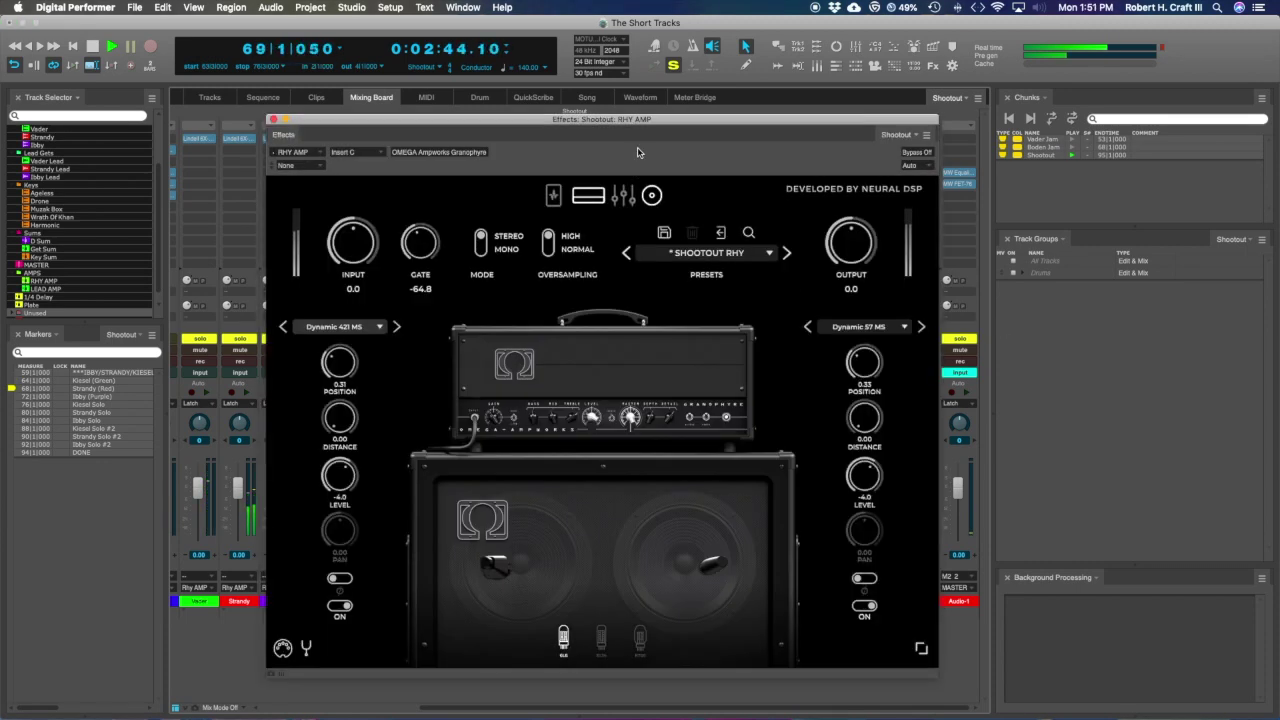
- Stop playback and move the Granophyre window right so the guitar channel strips show
drag(637, 123, 463, 88)
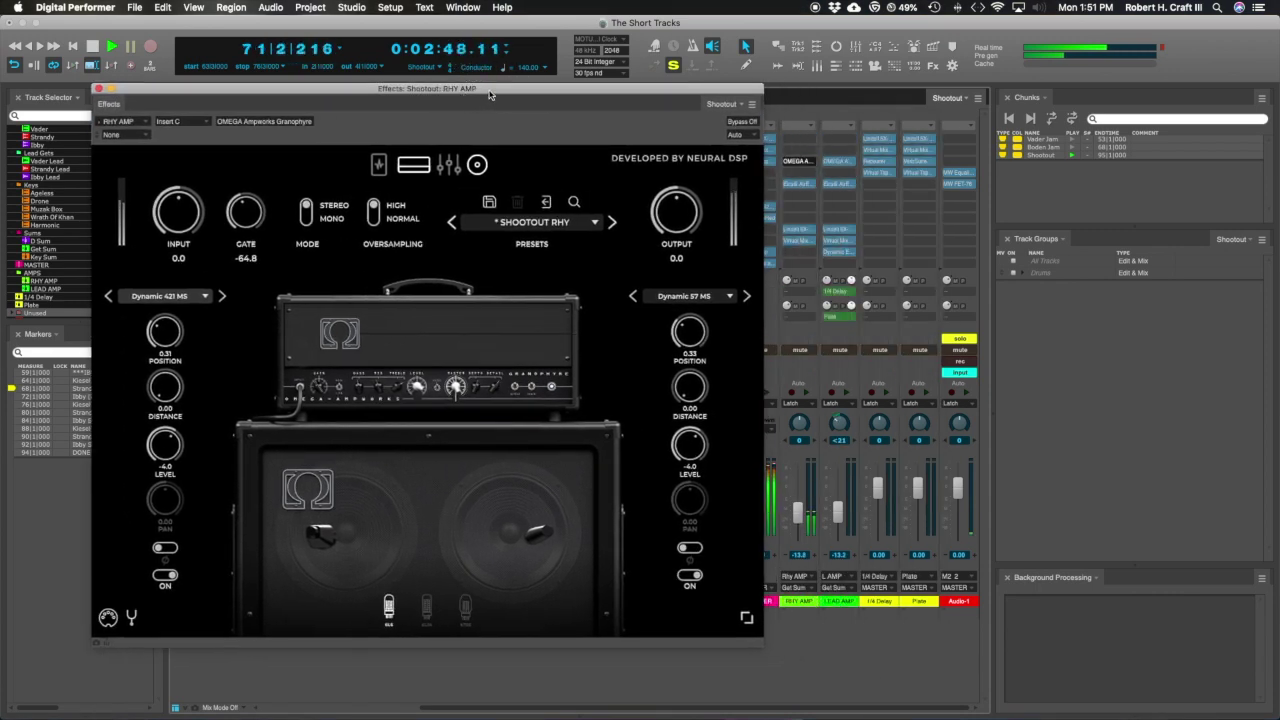
key(space)
drag(490, 95, 766, 80)
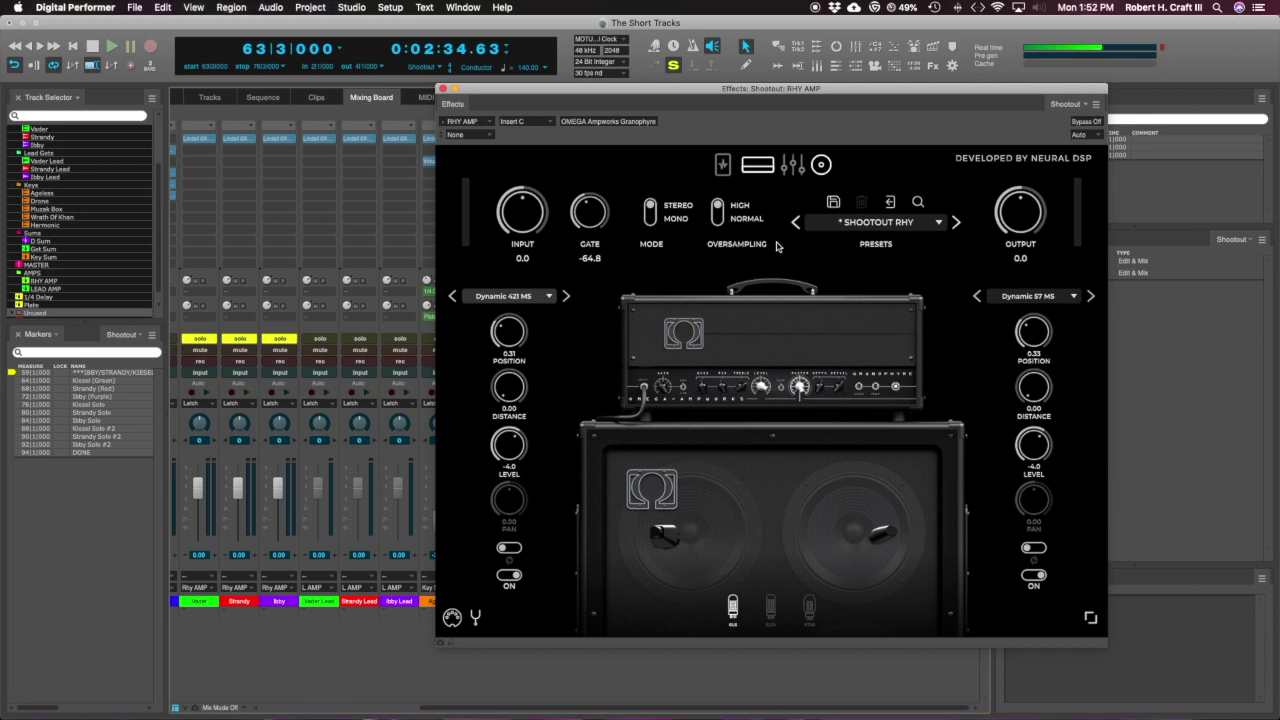
click(725, 168)
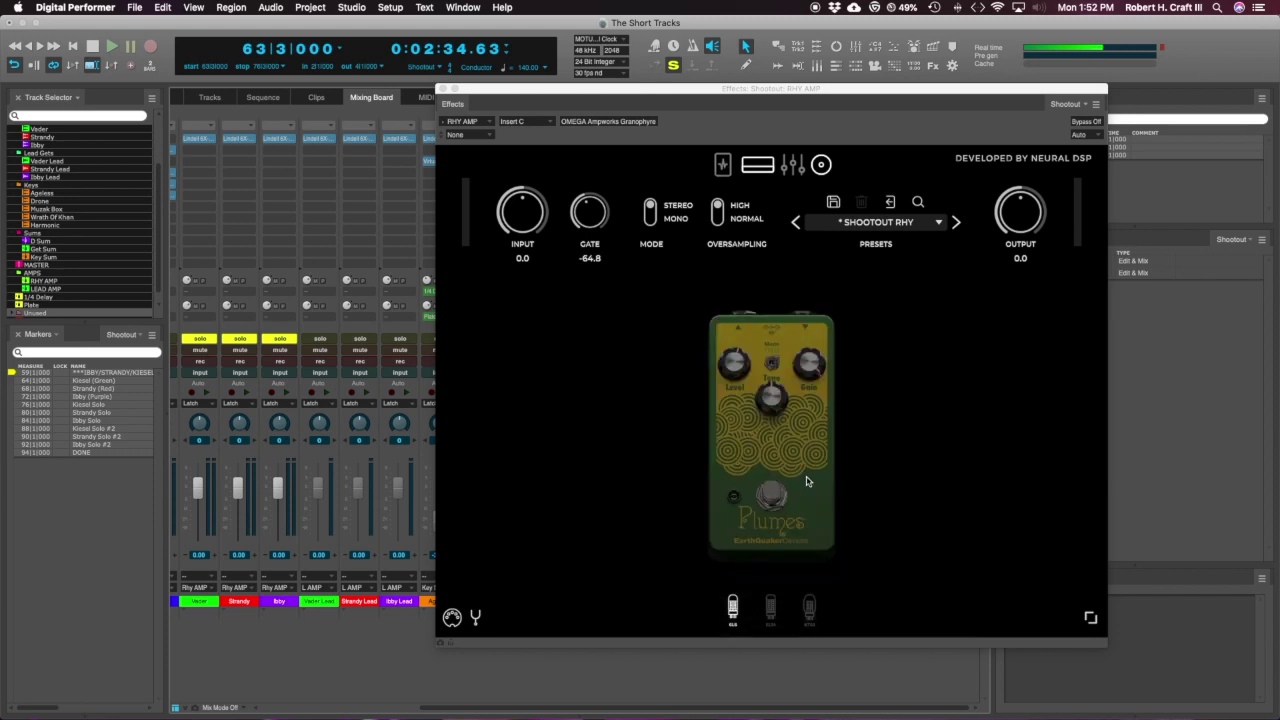
click(750, 170)
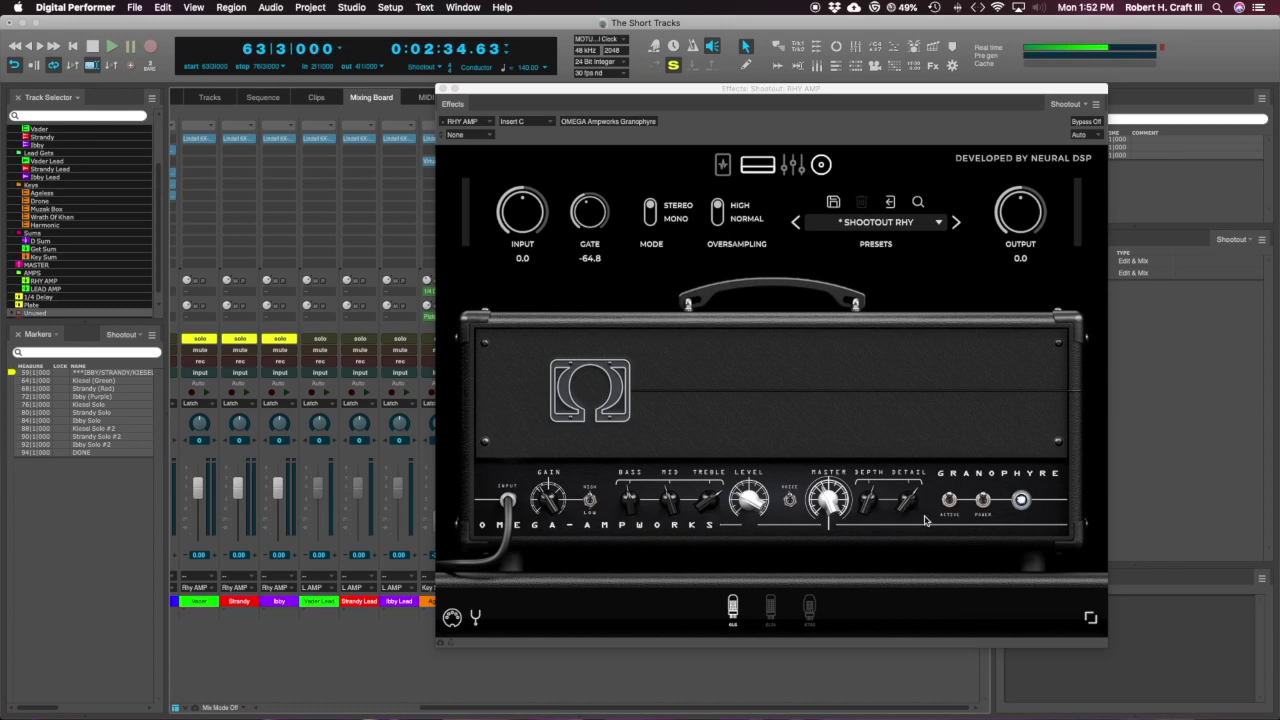
click(821, 166)
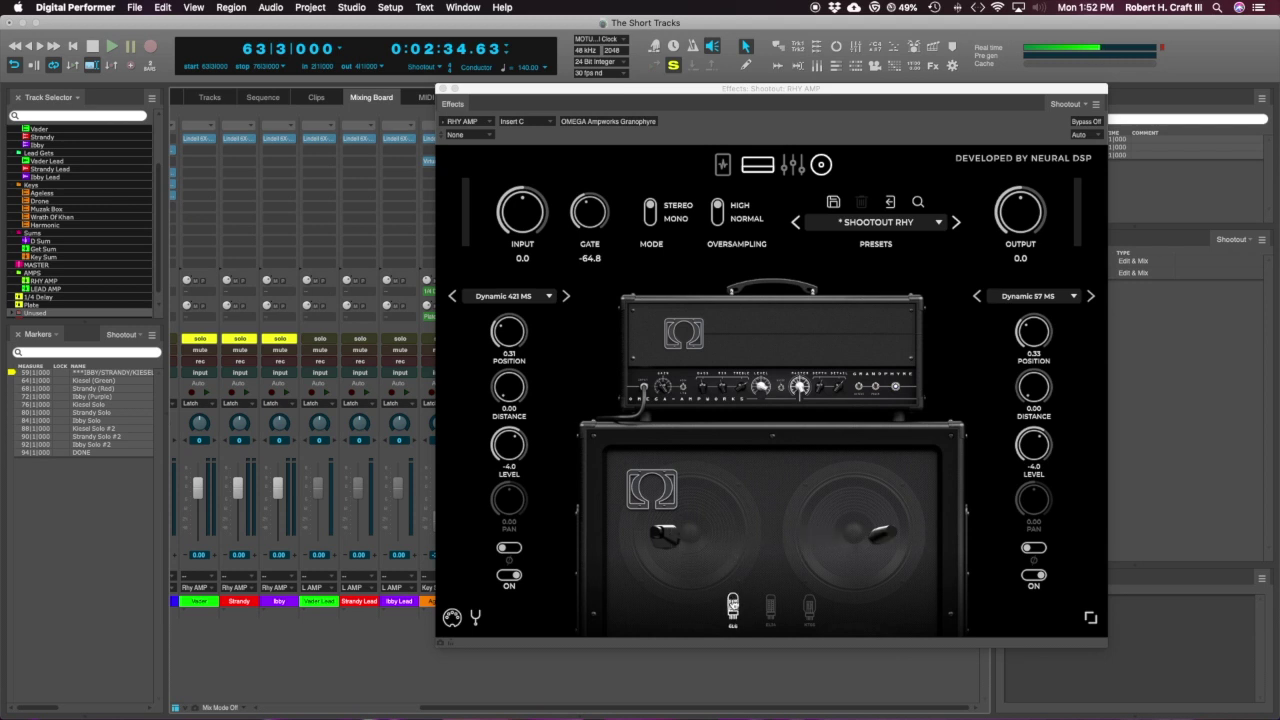
- Compare the Dynamic 57 and Dynamic 421 mics during playback, leaving both enabled
key(space)
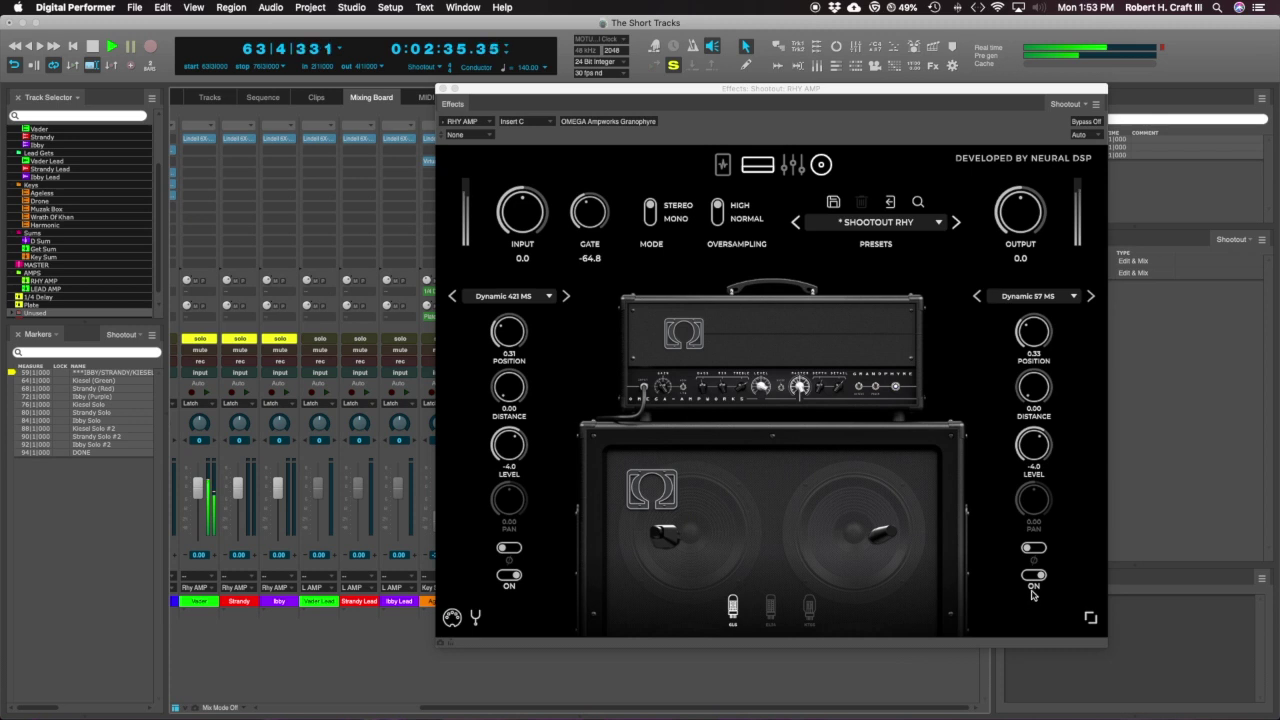
click(1033, 577)
click(1033, 577)
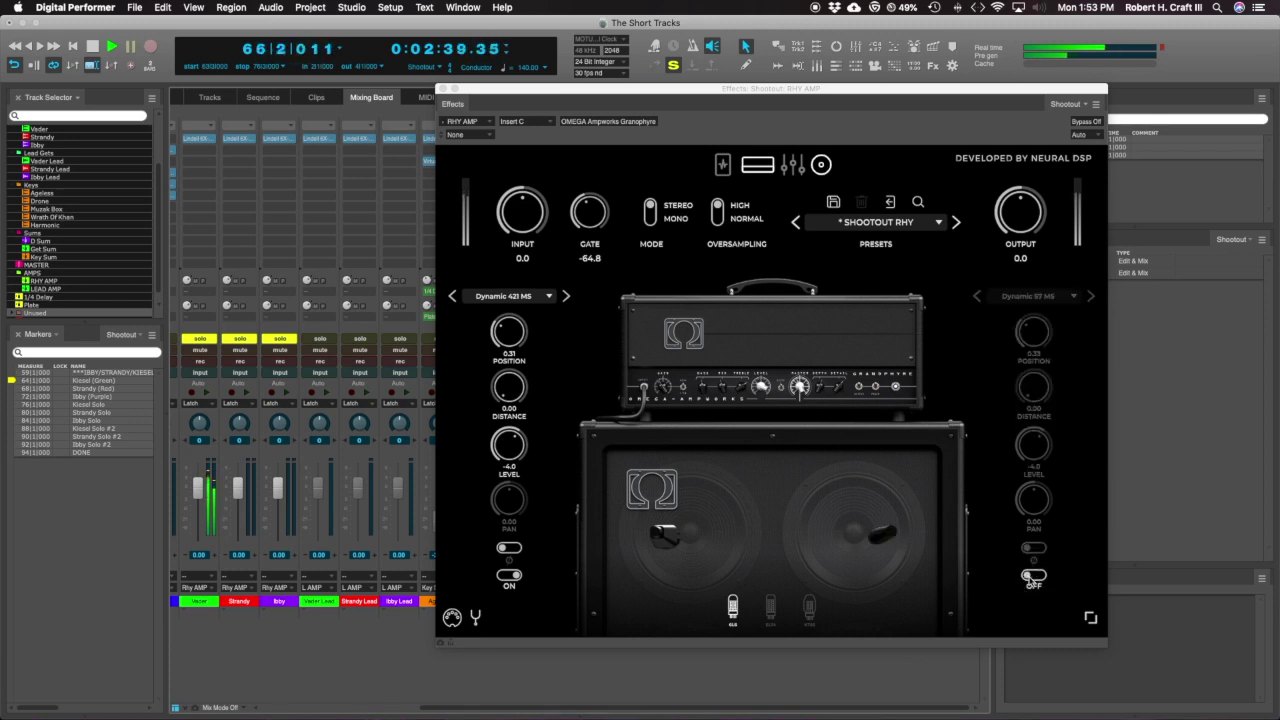
click(1033, 577)
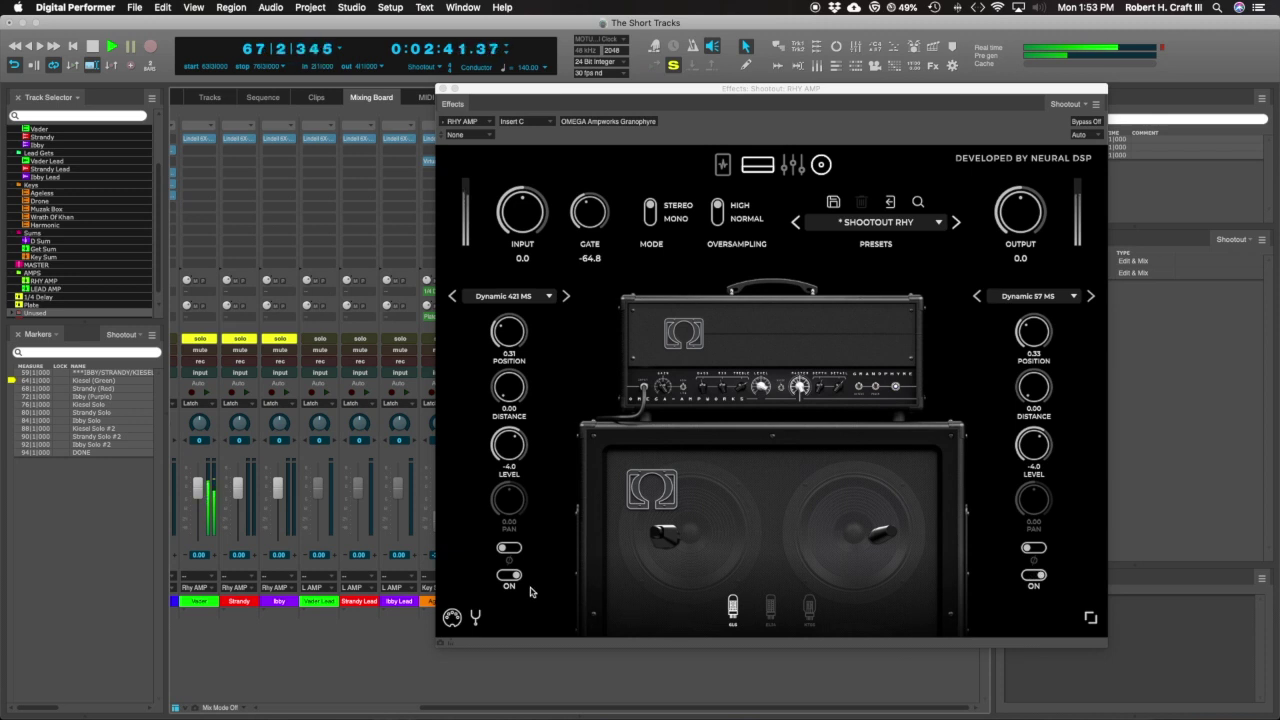
click(508, 576)
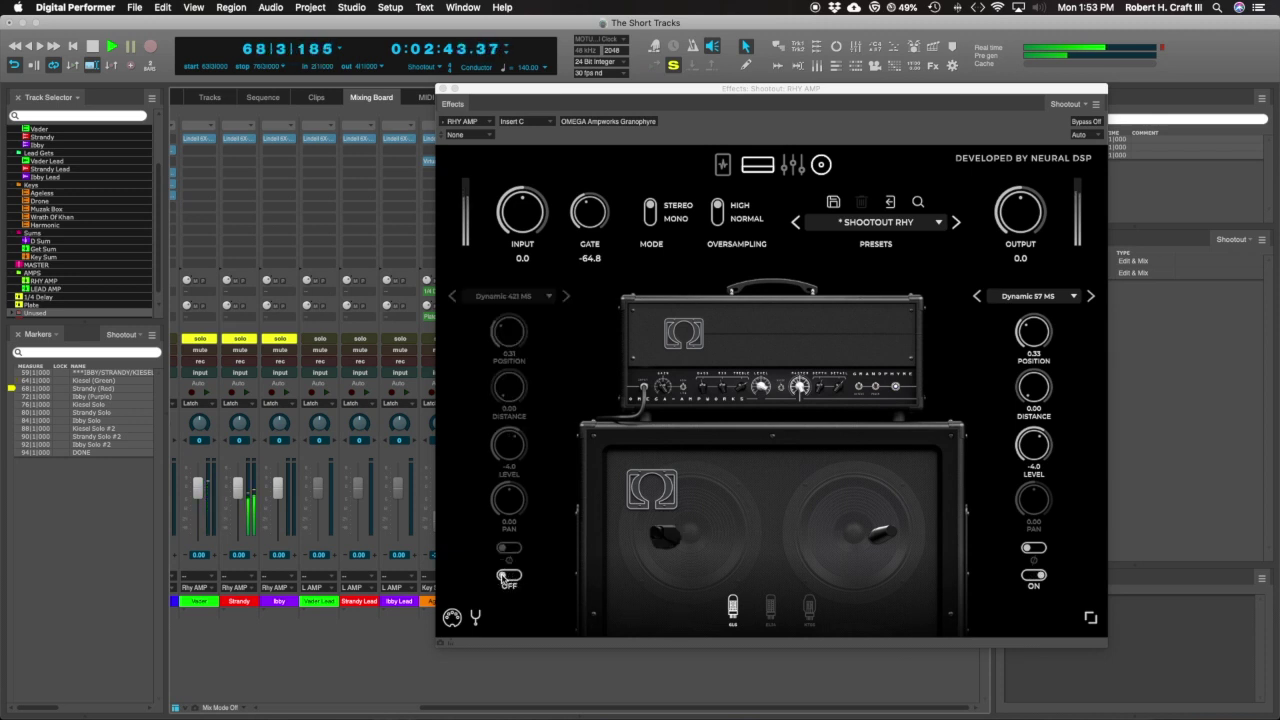
click(510, 576)
click(1031, 577)
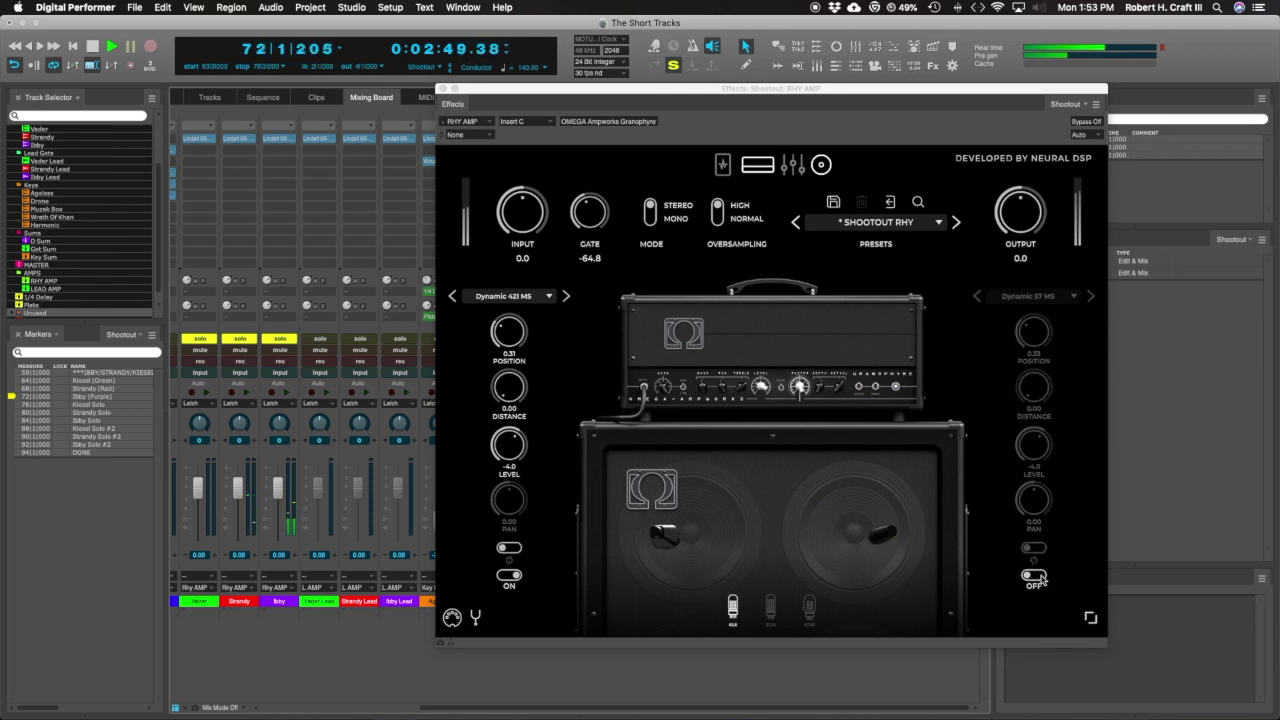
click(1038, 577)
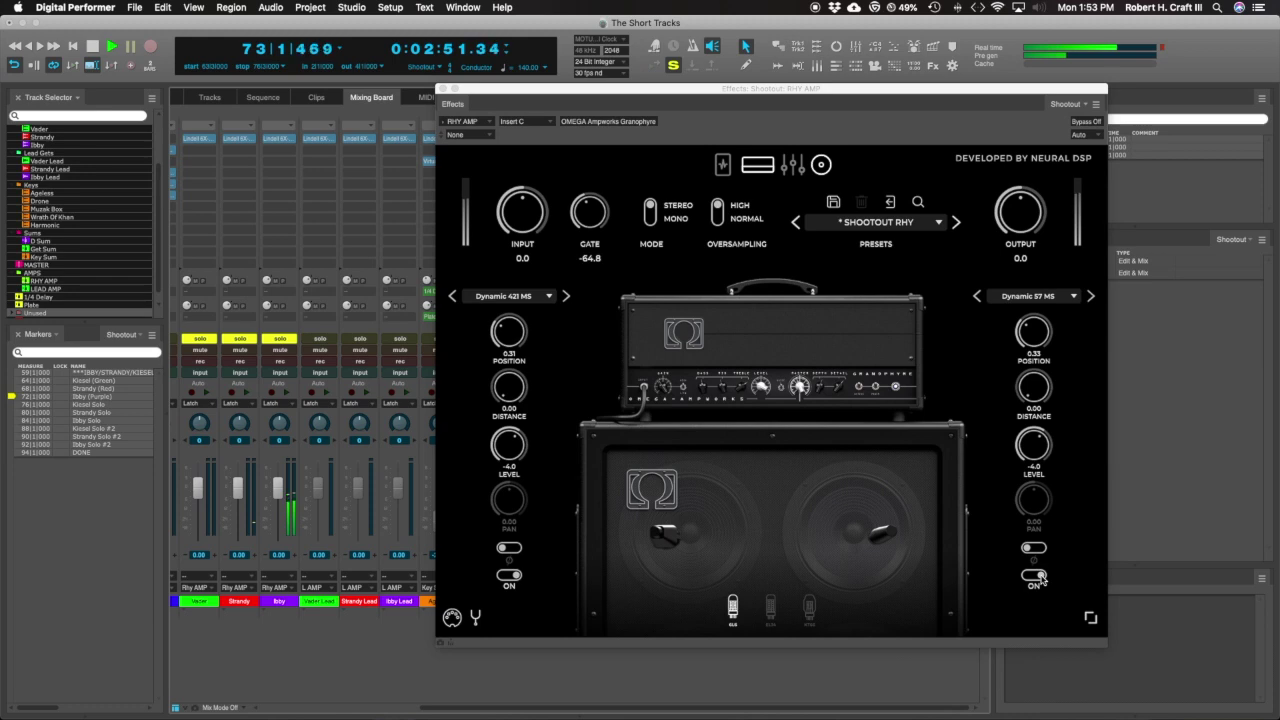
key(space)
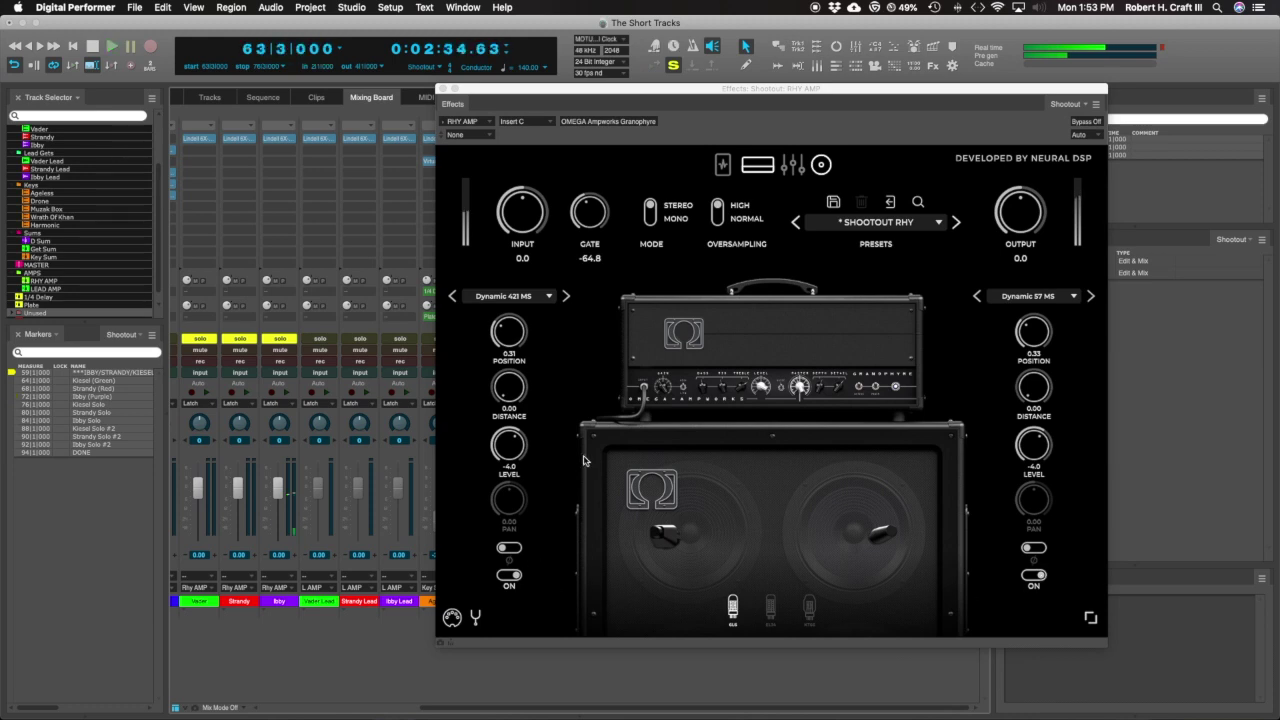
drag(830, 88, 682, 87)
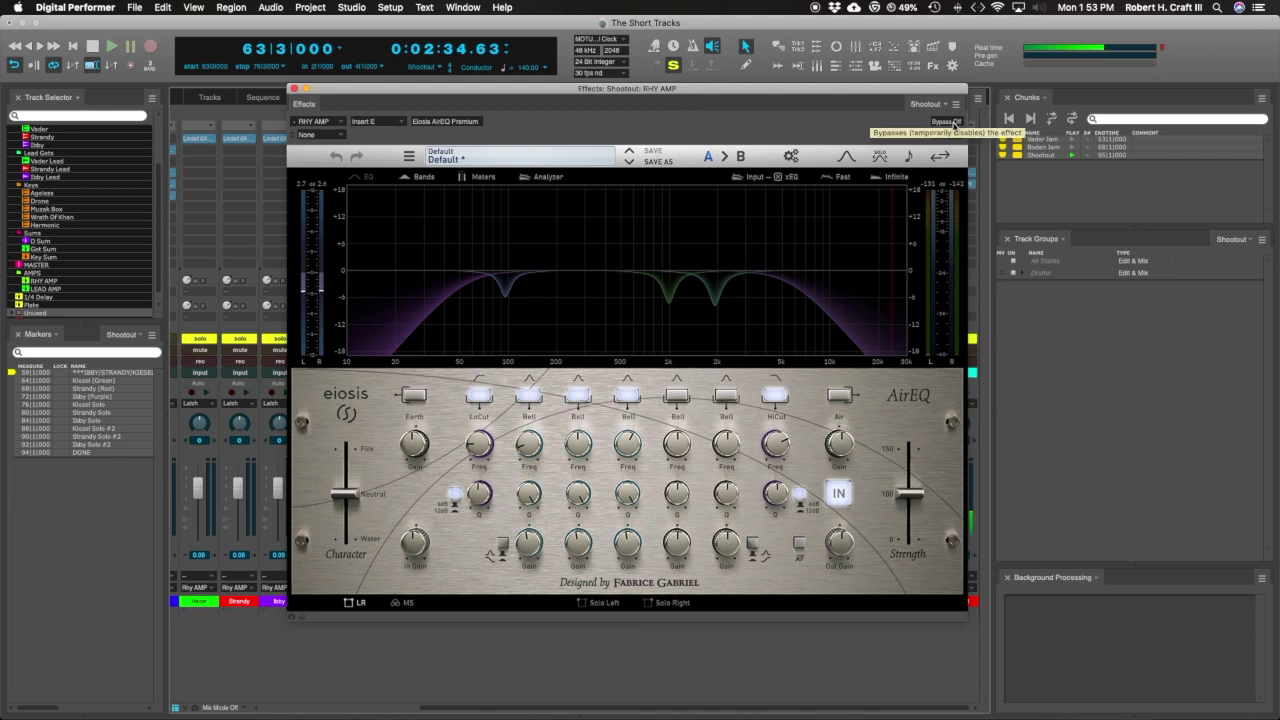
- A/B AirEQ bypassed during playback, then make its narrow cut near 100 Hz shallower
click(946, 121)
key(space)
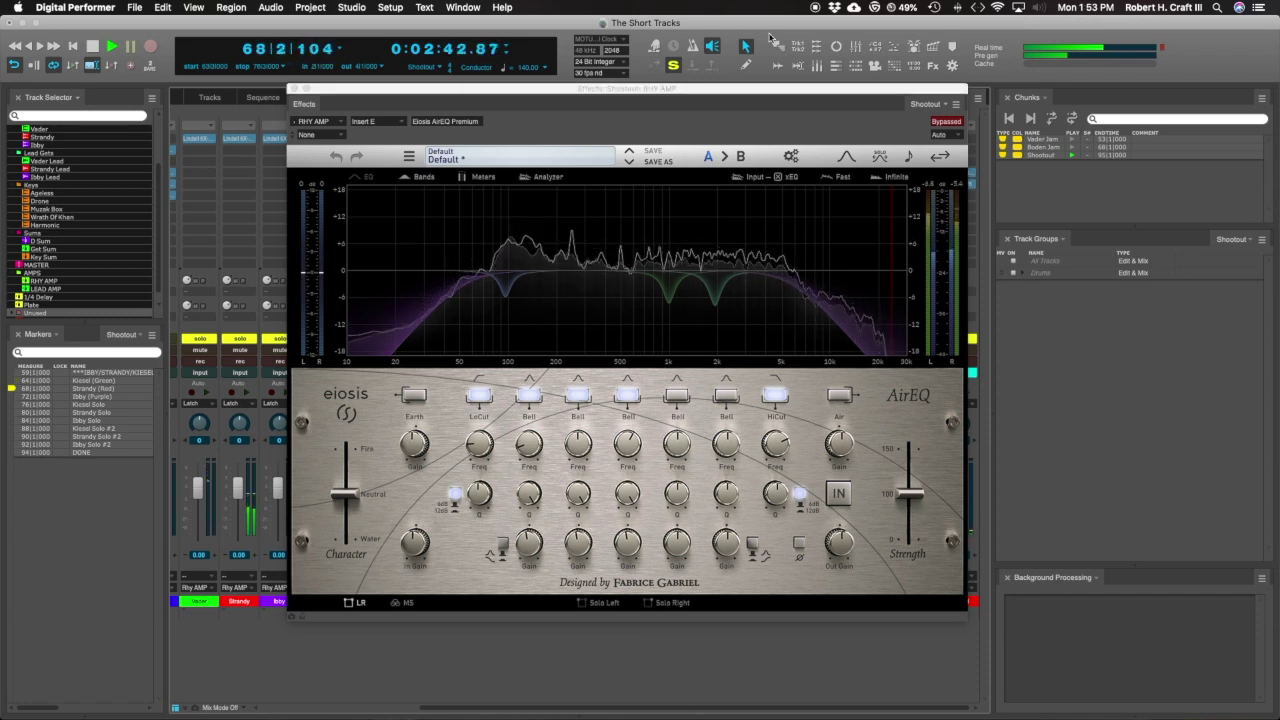
click(946, 129)
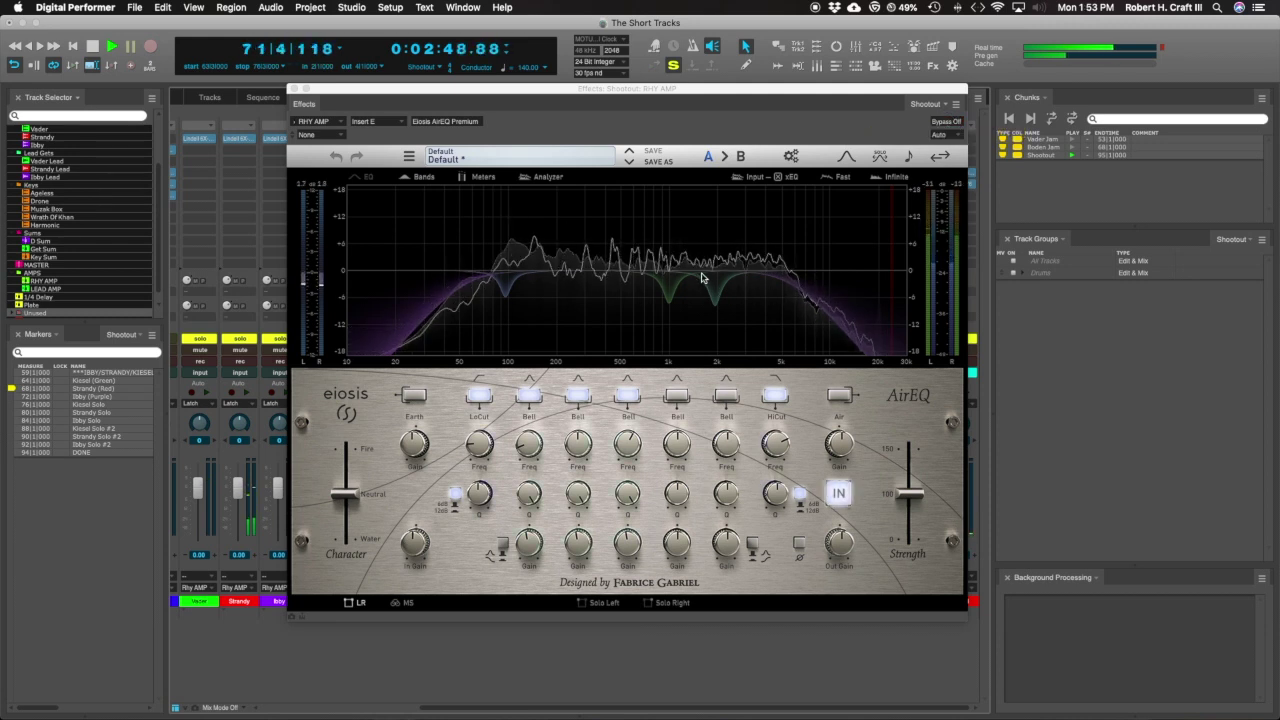
key(space)
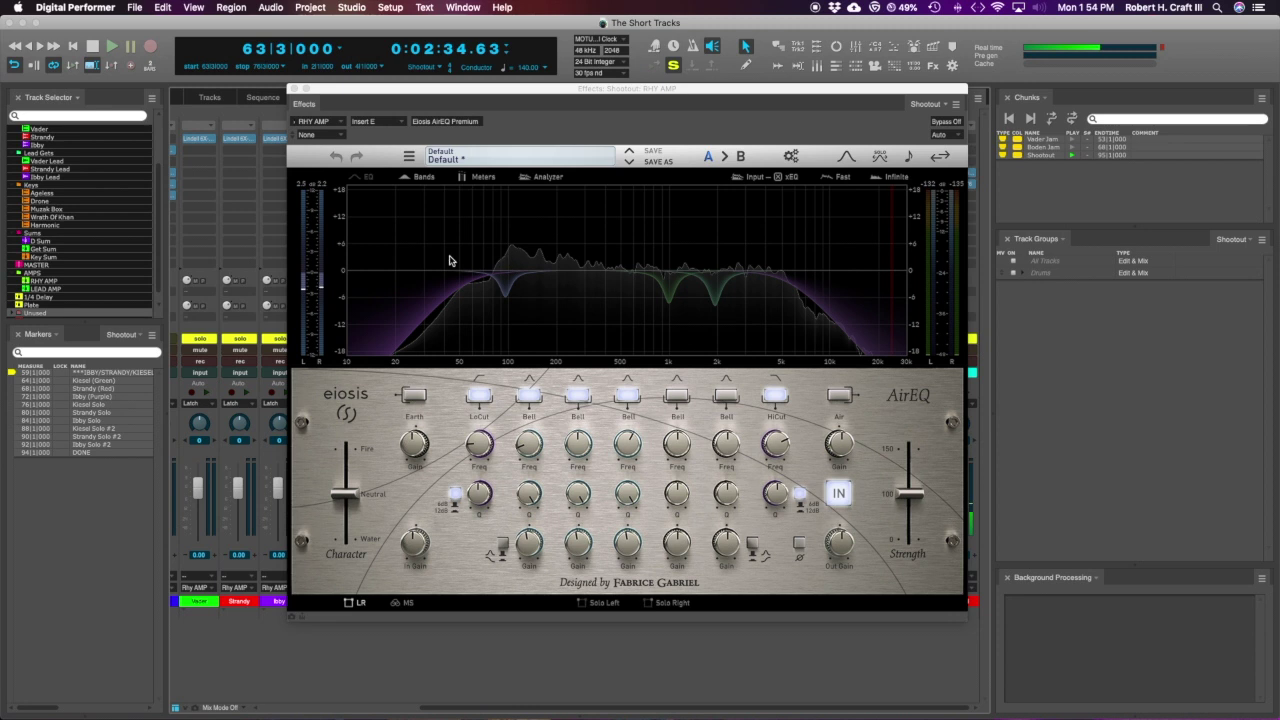
mouse_move(510, 294)
mouse_down()
mouse_move(466, 260)
mouse_move(517, 268)
mouse_move(500, 276)
mouse_up()
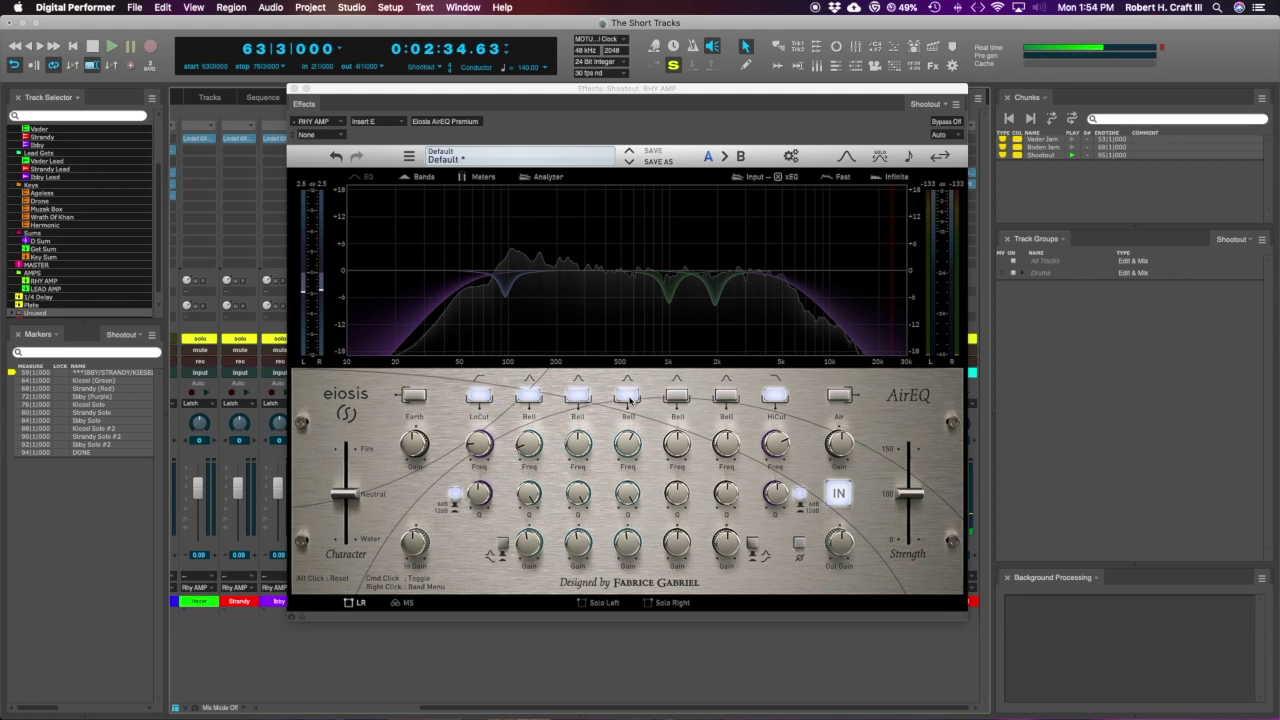
key(space)
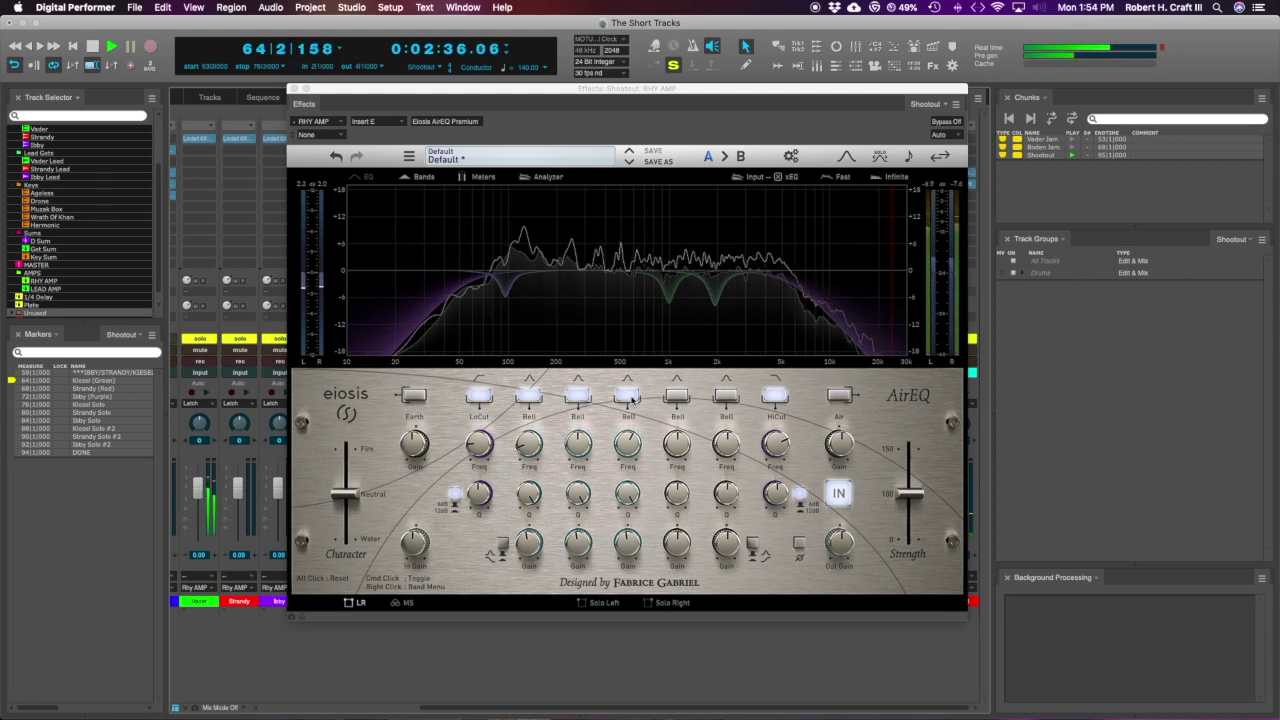
click(630, 397)
click(586, 397)
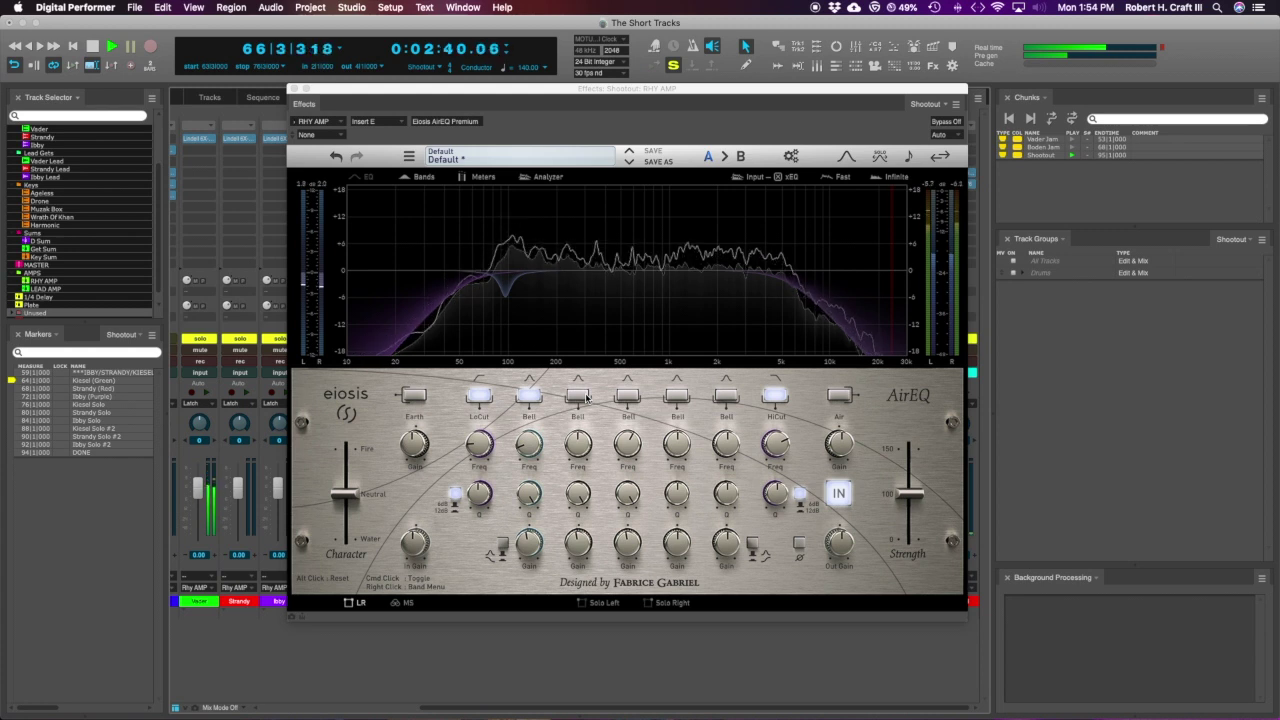
click(586, 397)
click(634, 397)
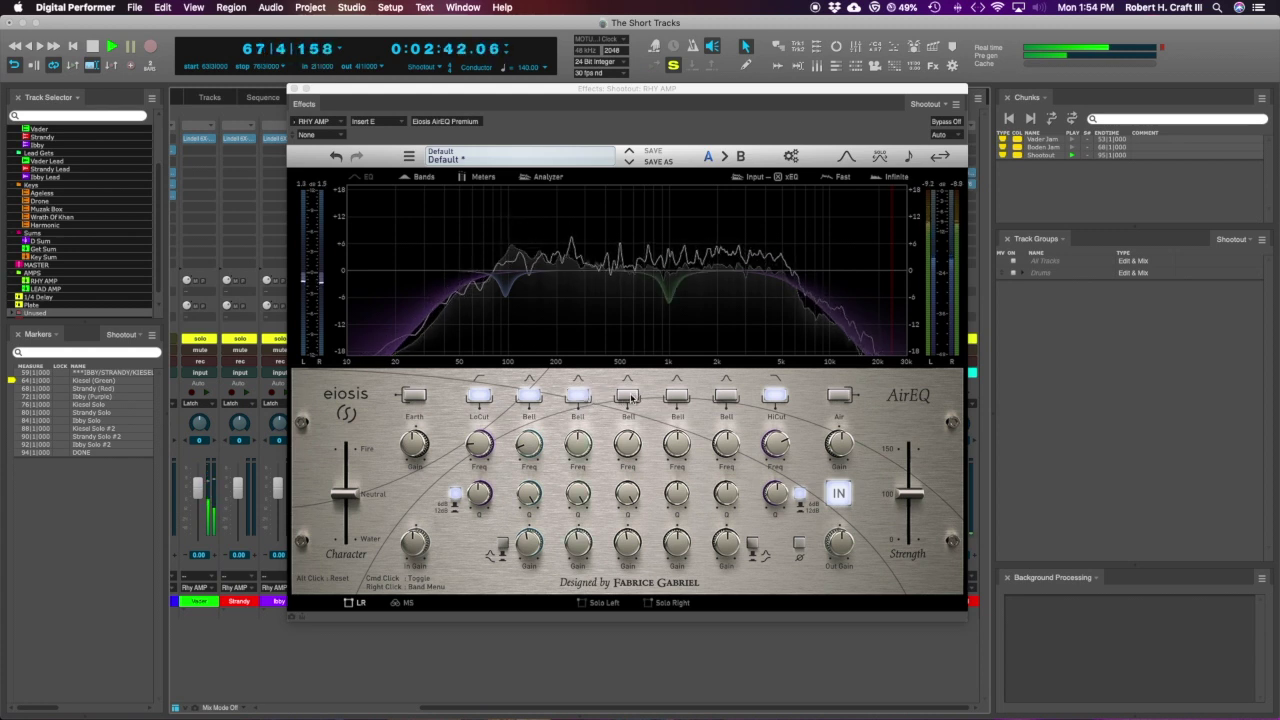
click(633, 397)
click(632, 398)
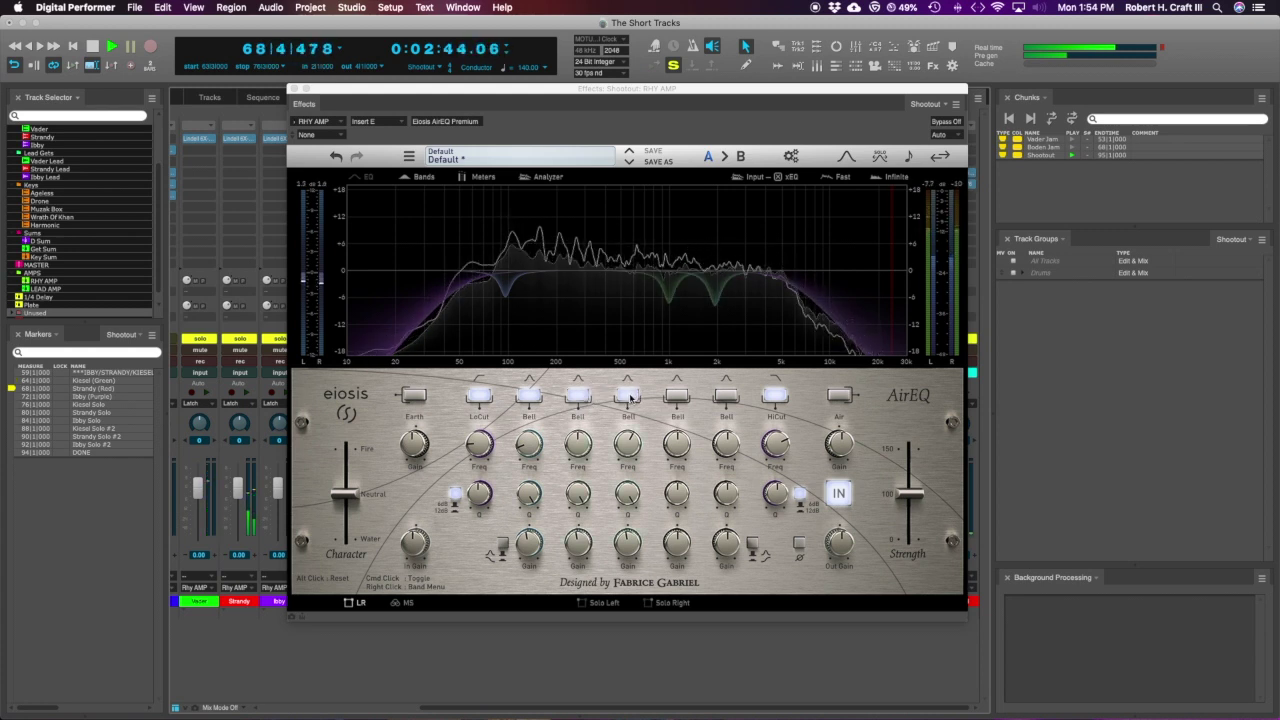
click(632, 398)
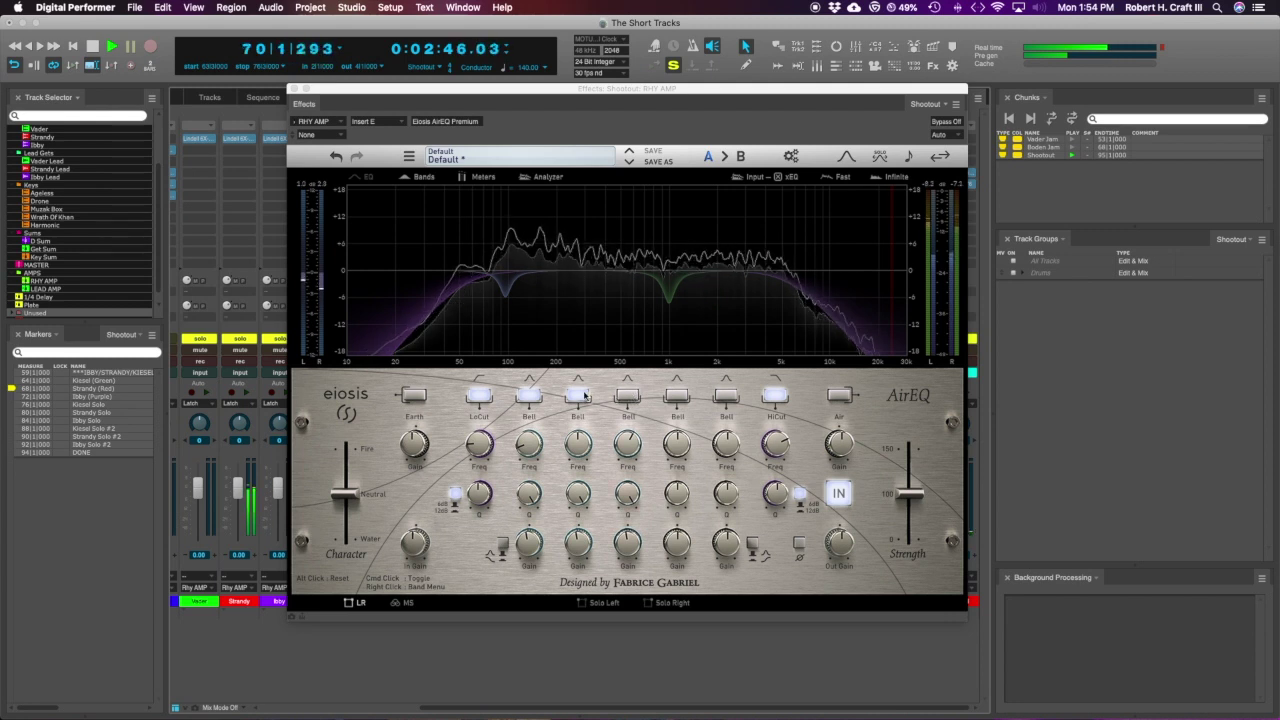
click(584, 397)
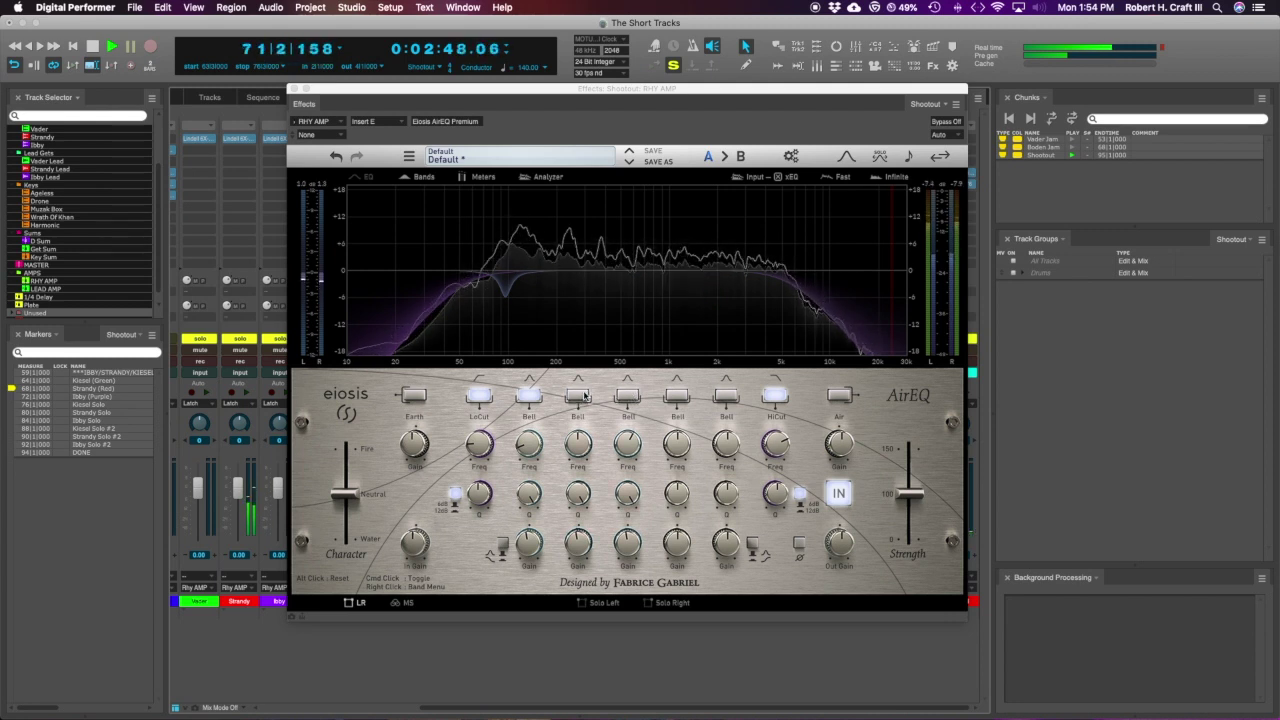
click(585, 395)
click(625, 397)
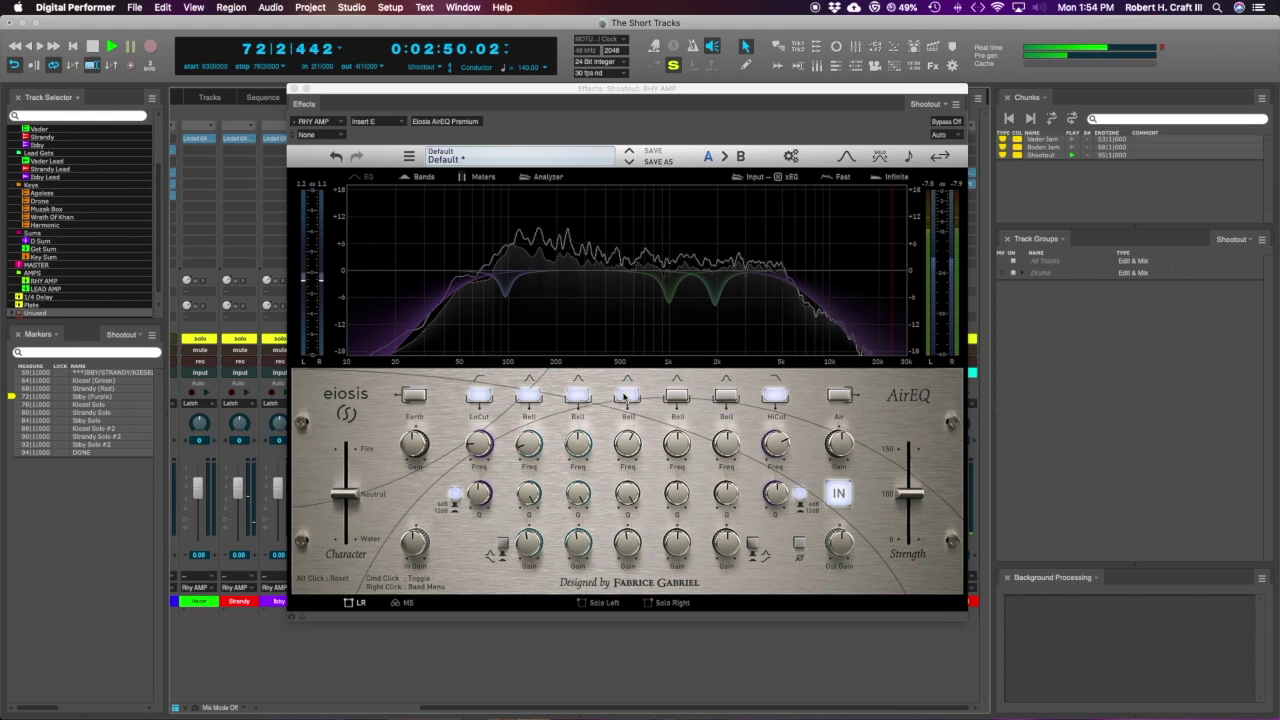
click(529, 395)
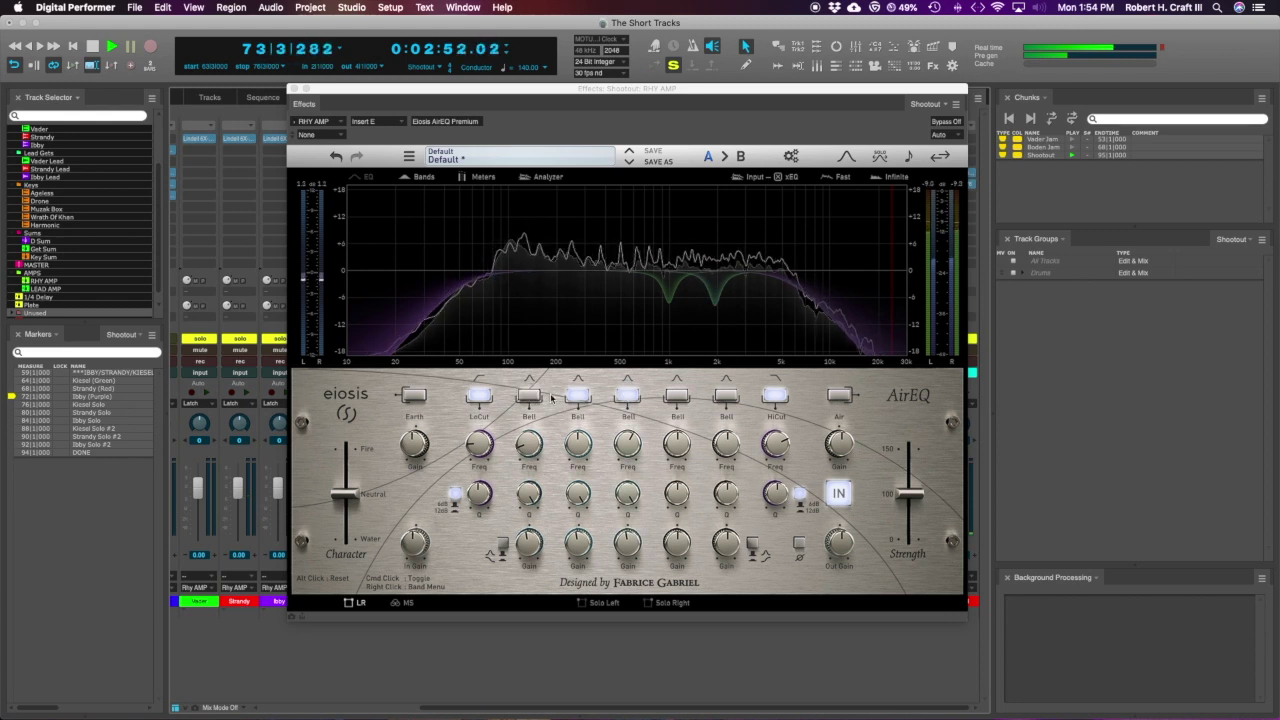
click(577, 396)
click(627, 397)
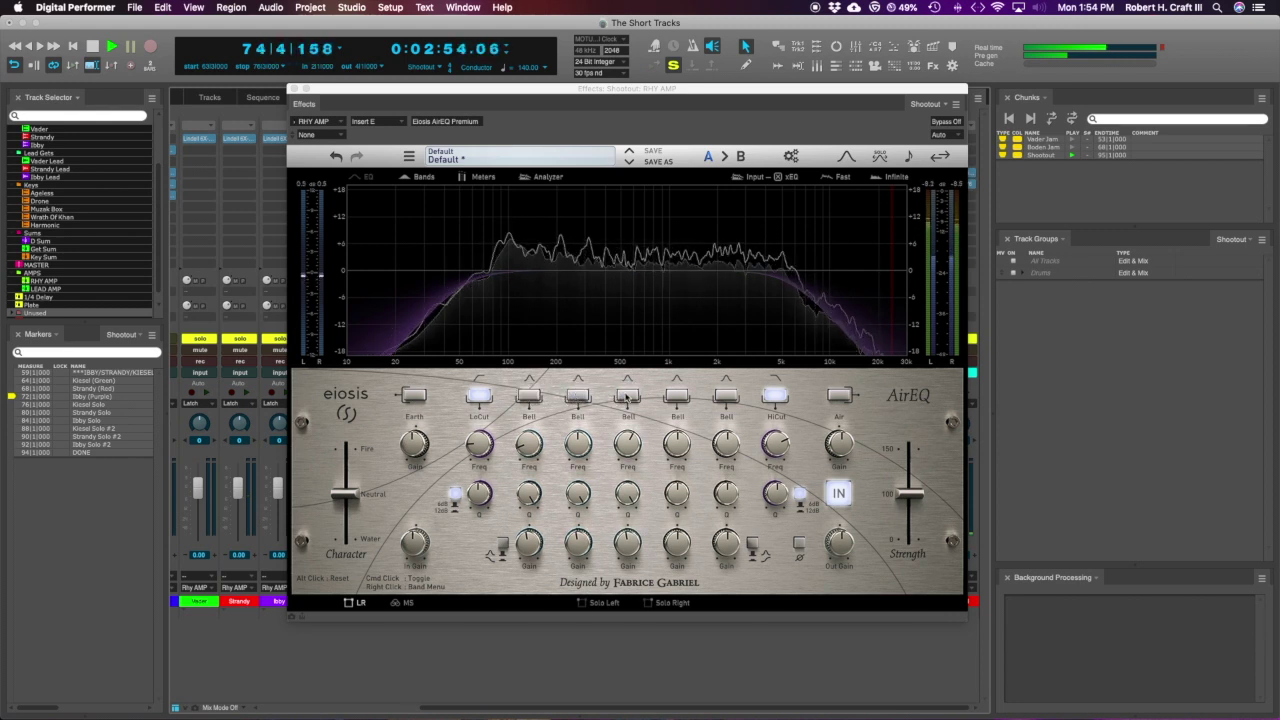
click(627, 397)
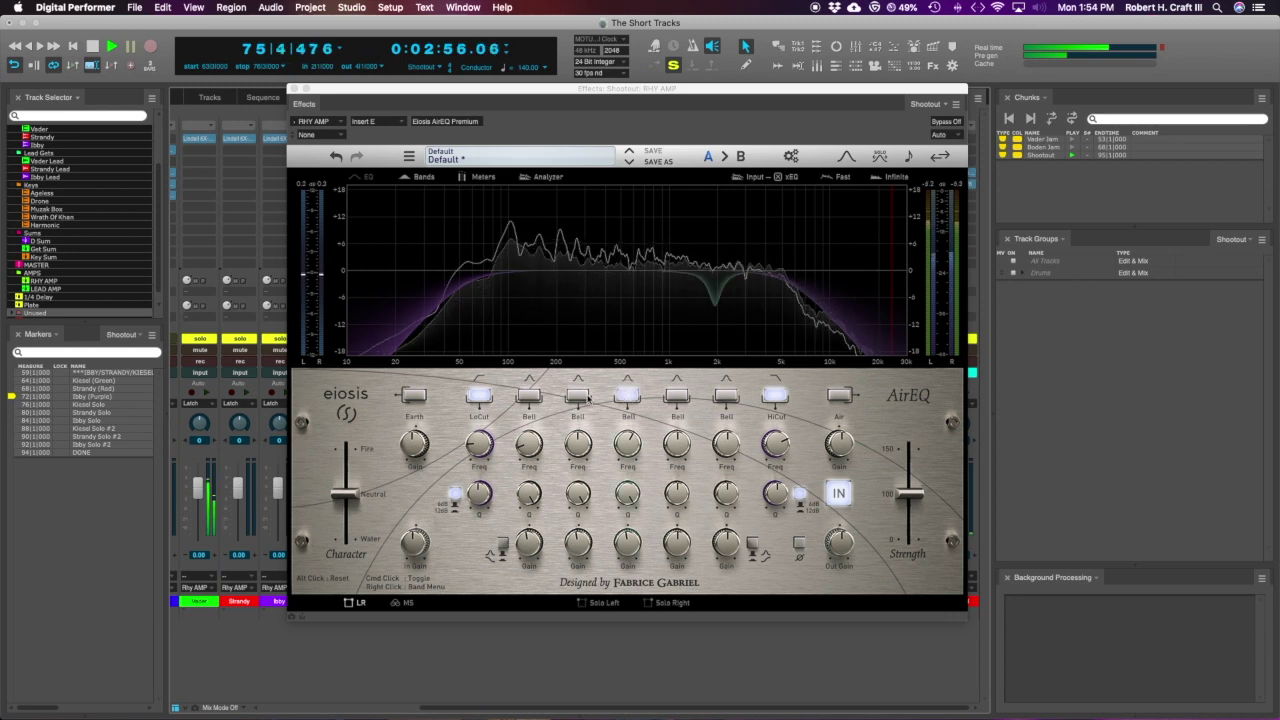
click(577, 396)
click(530, 396)
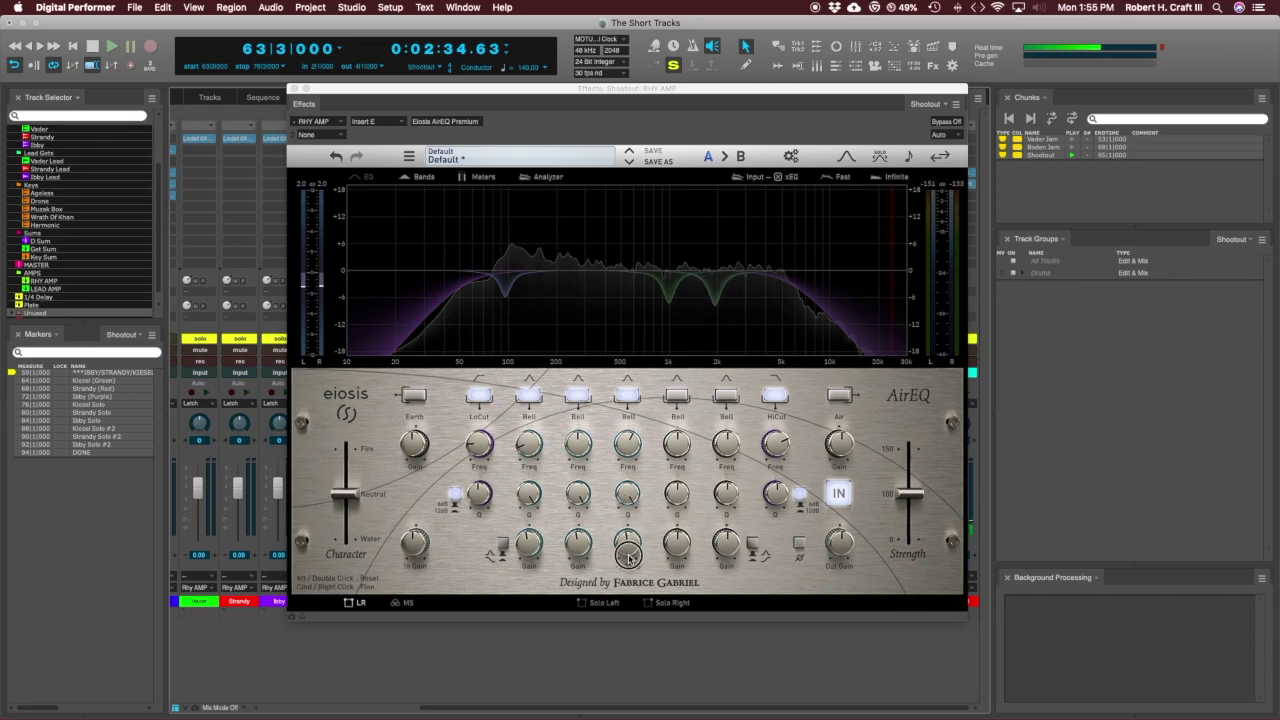
- Unsolo the rhythm guitars, solo the Vader, Strandy and Ibby leads, and open LEAD AMP's Granophyre
key(super+w)
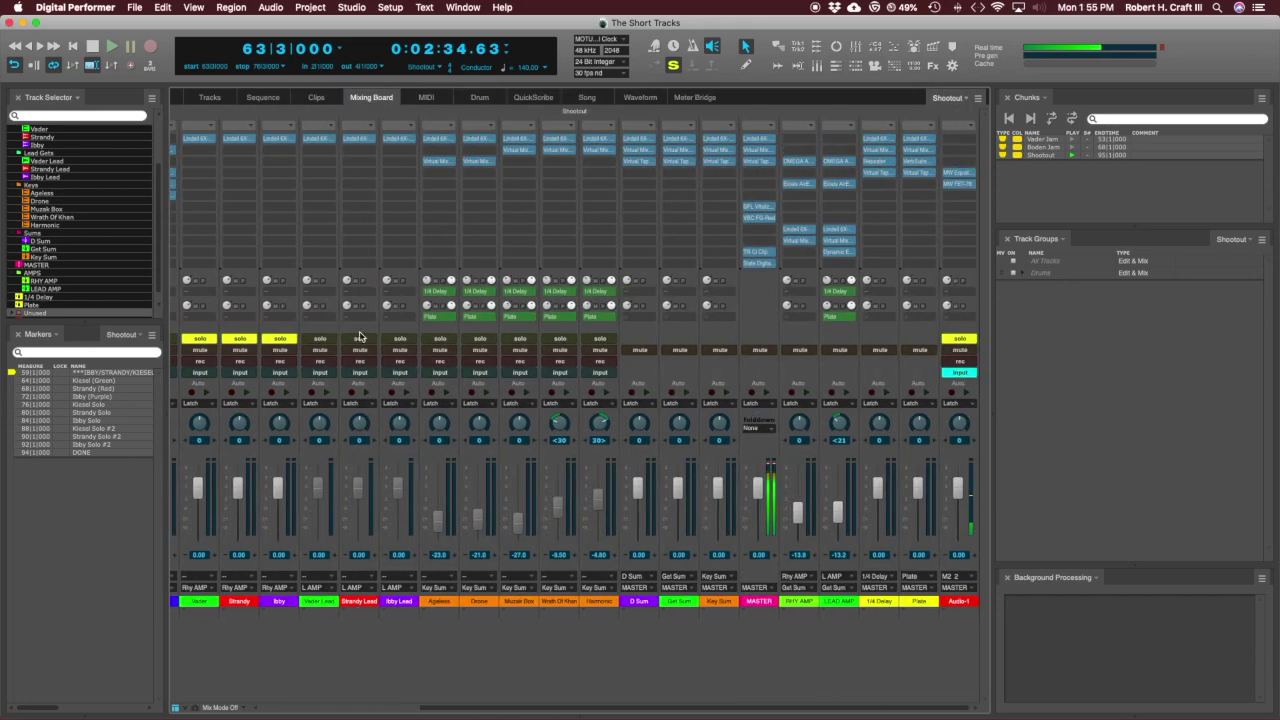
drag(319, 341, 399, 341)
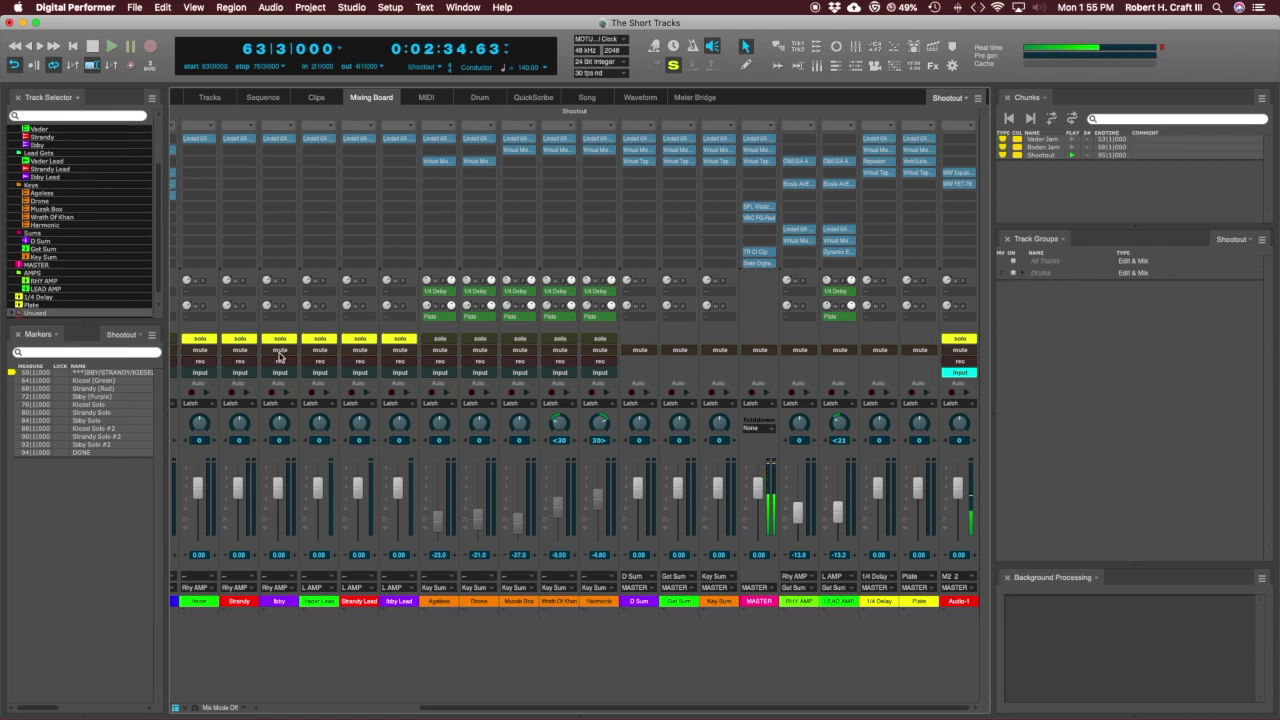
drag(281, 339, 199, 339)
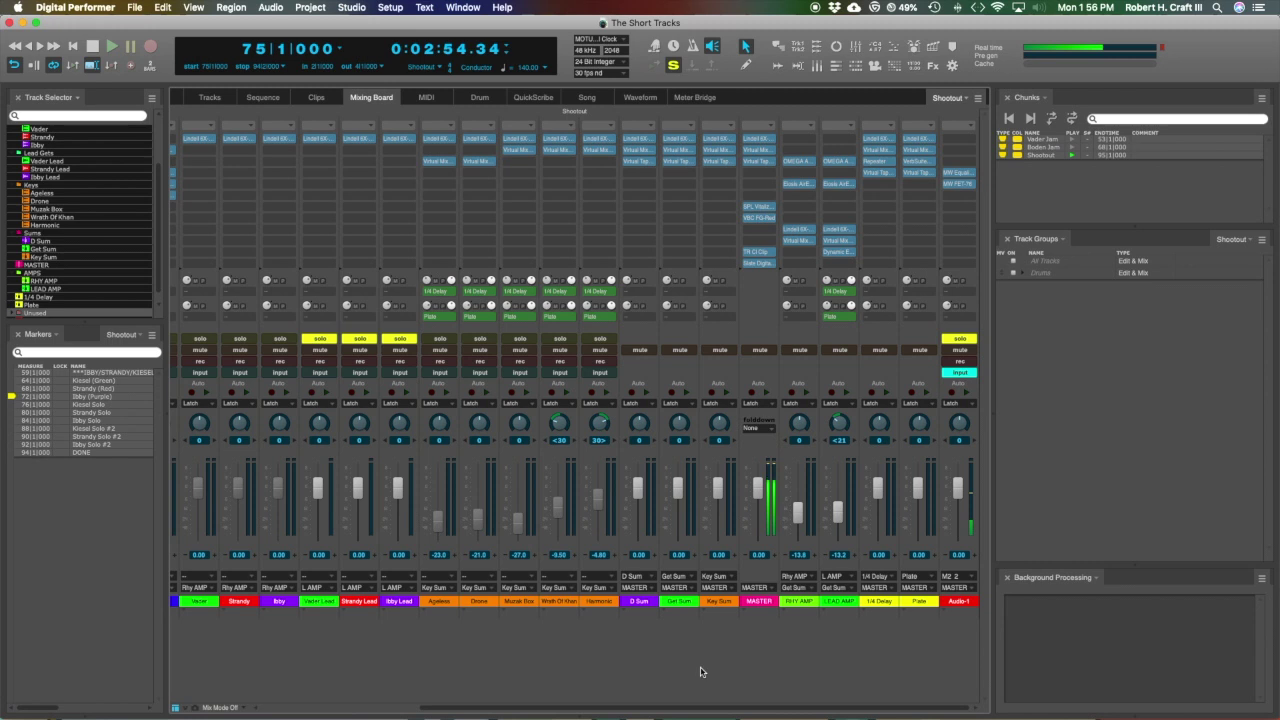
mouse_move(848, 300)
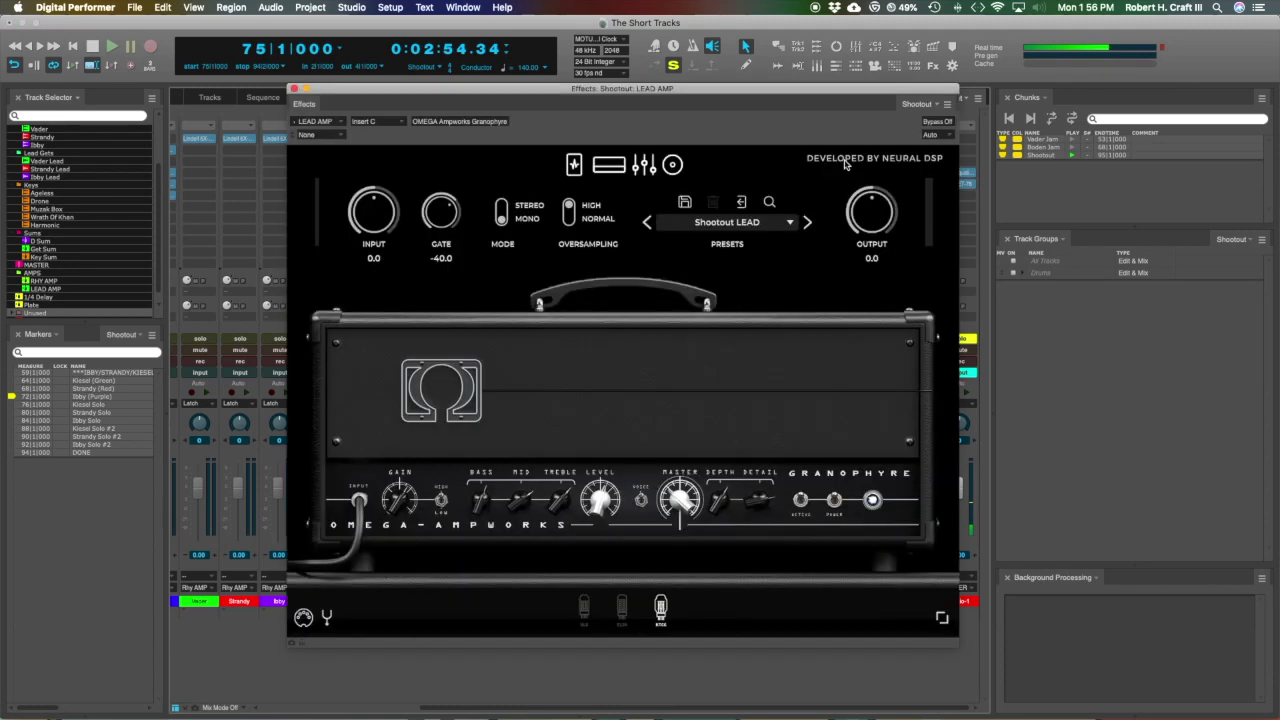
click(838, 160)
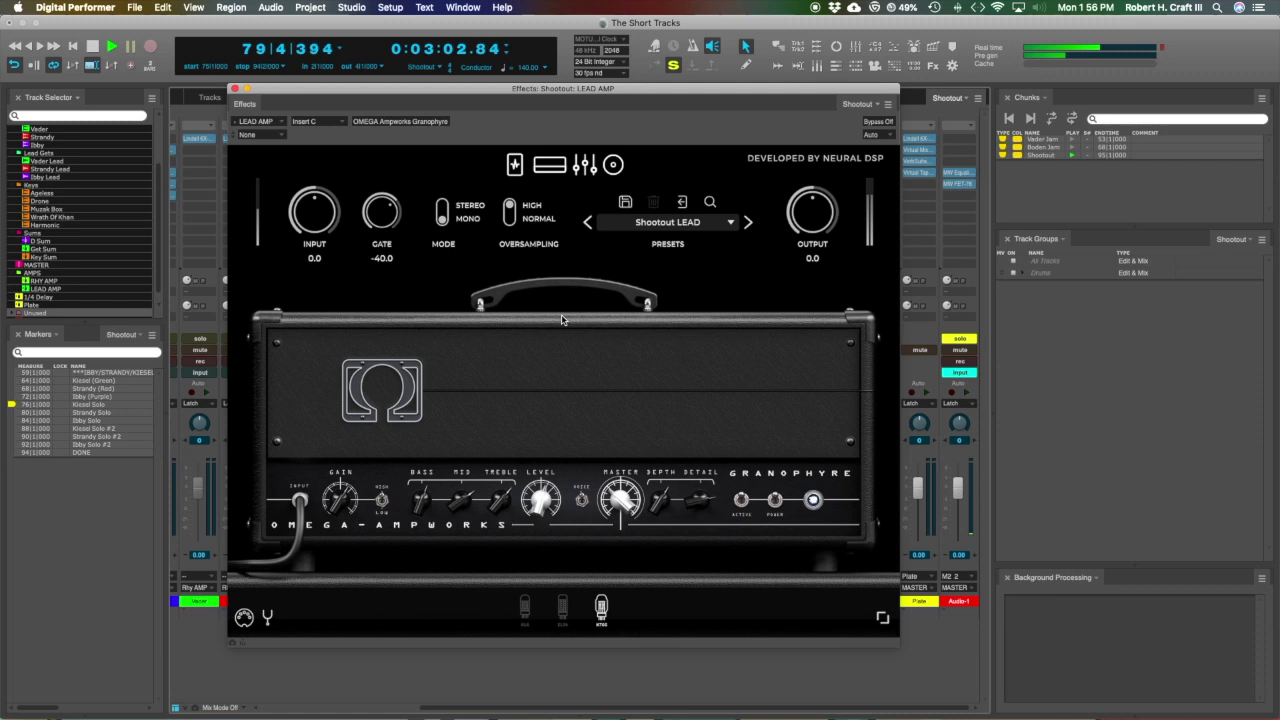
key(space)
key(space)
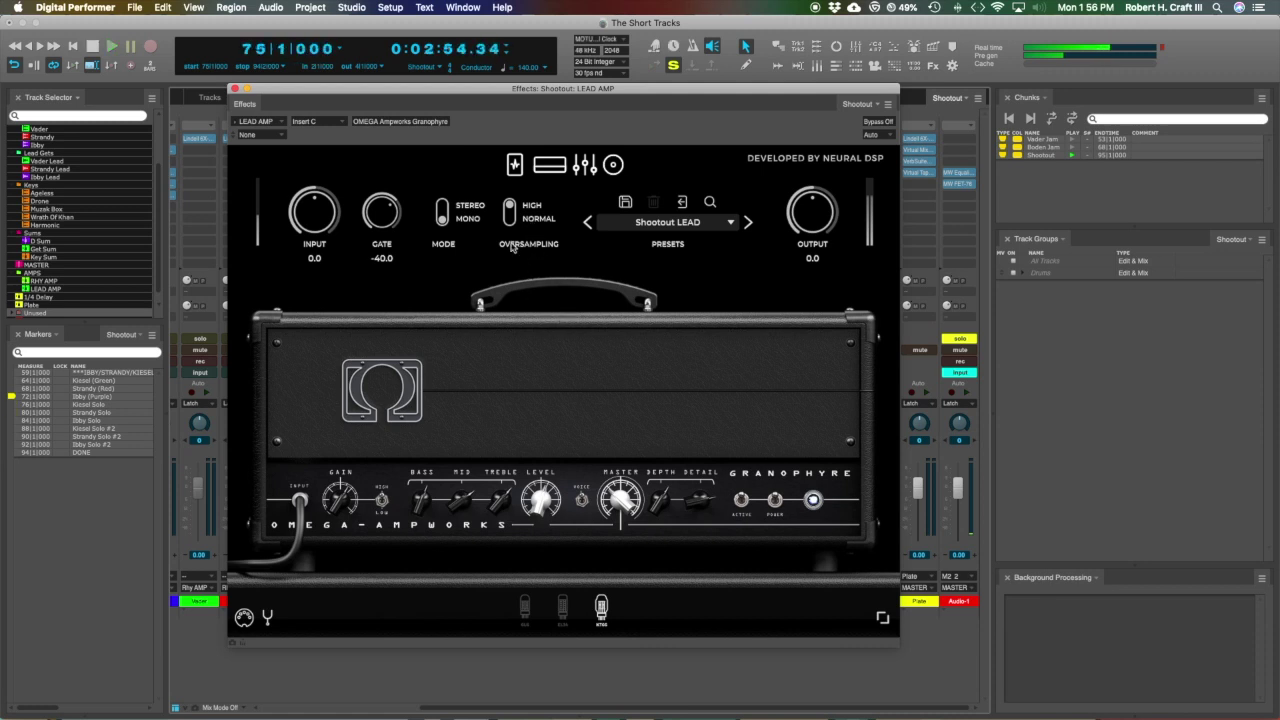
click(516, 167)
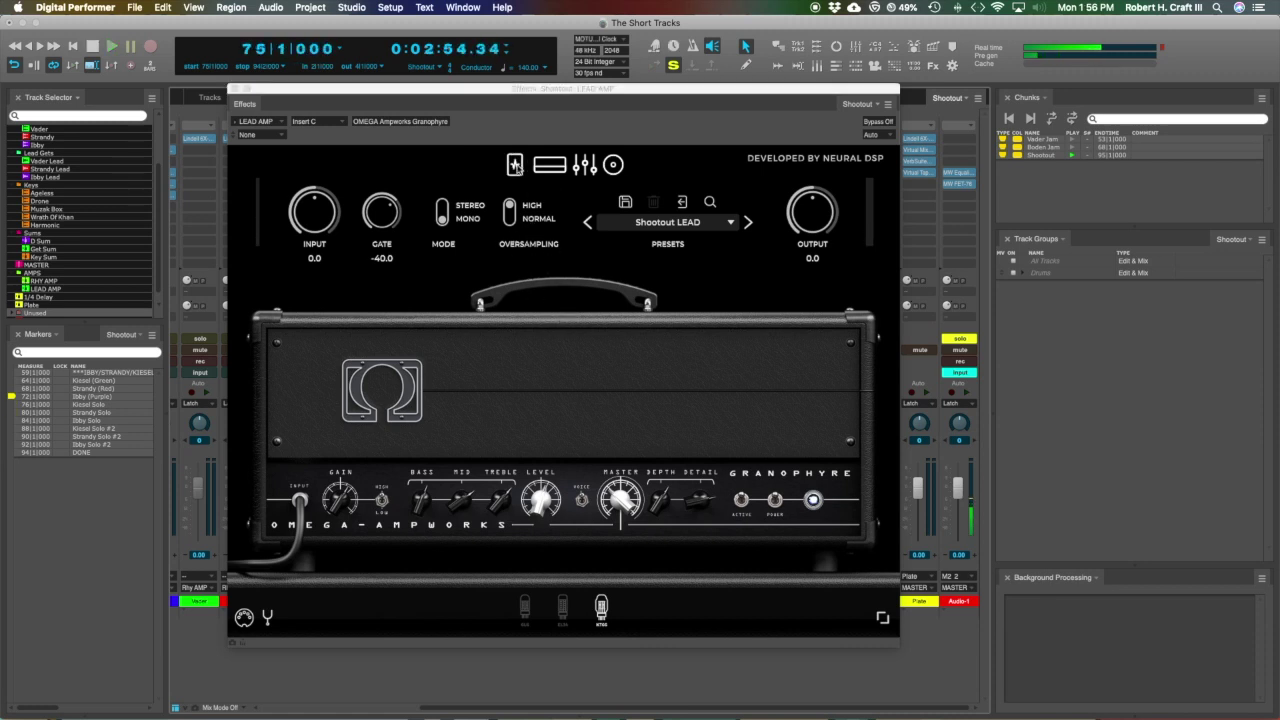
click(516, 167)
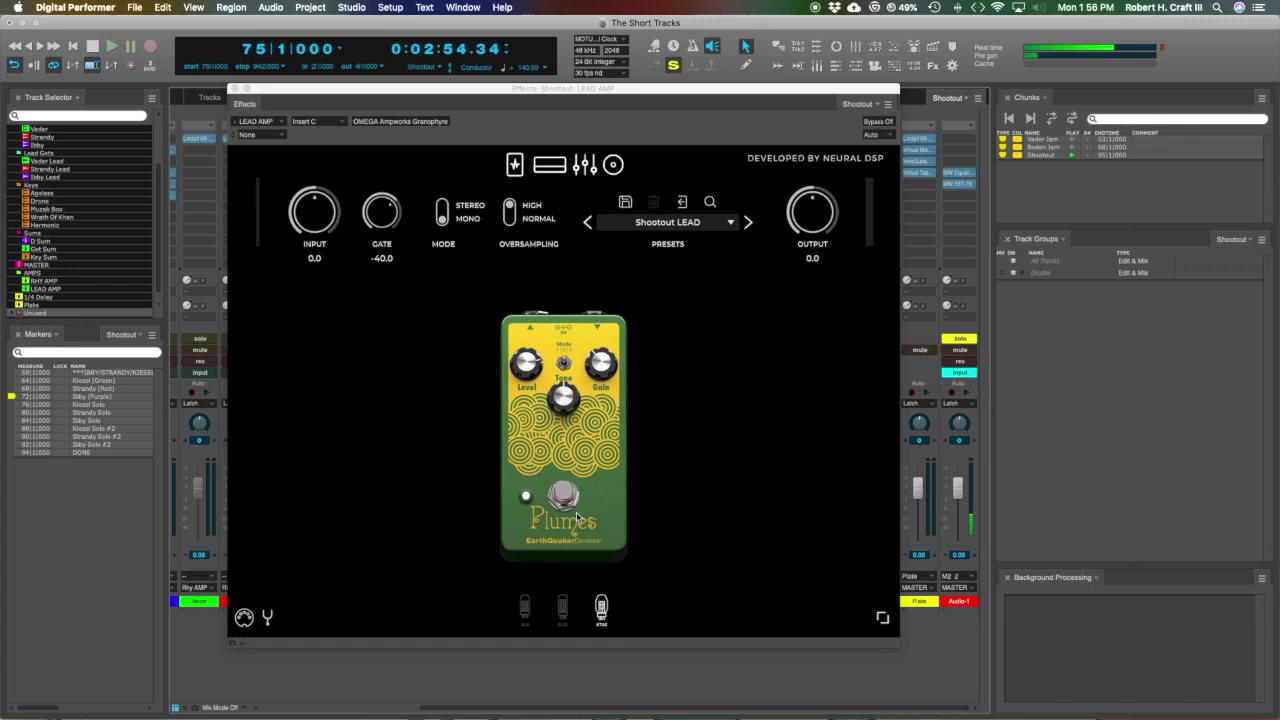
click(549, 164)
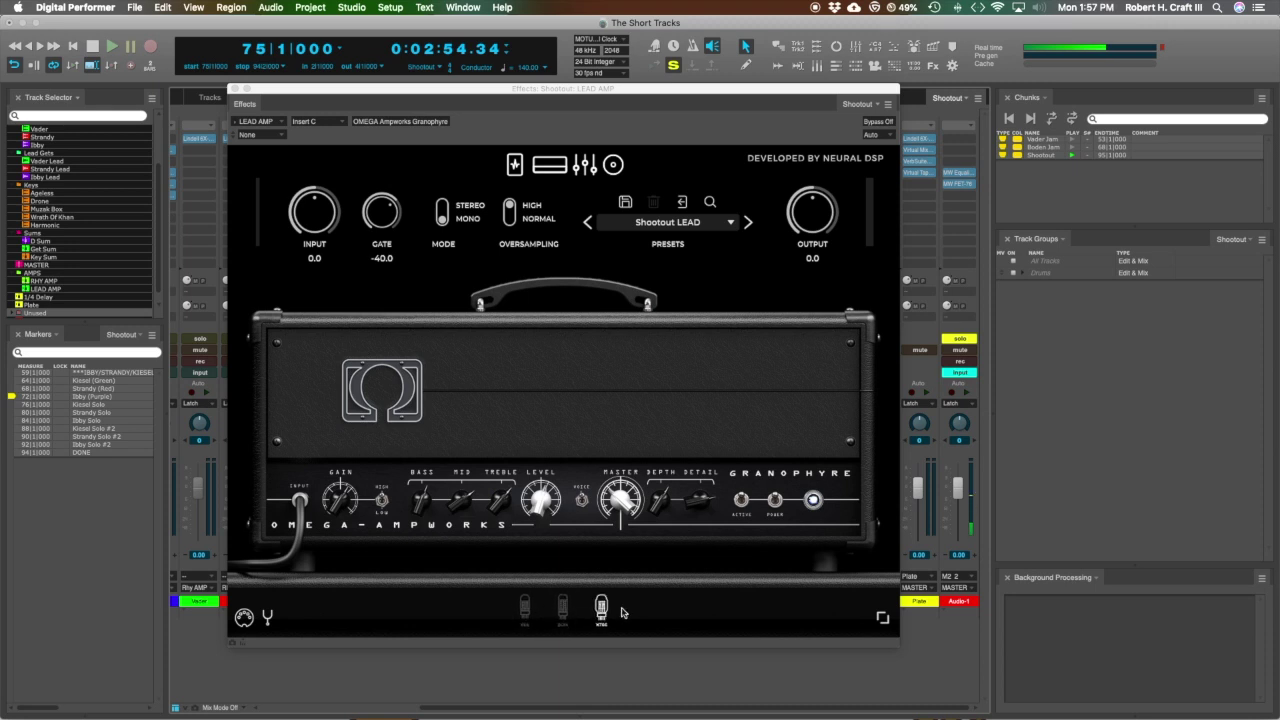
- Compare 6L6, EL34 and KT66 power tubes during playback, settling on KT66
key(space)
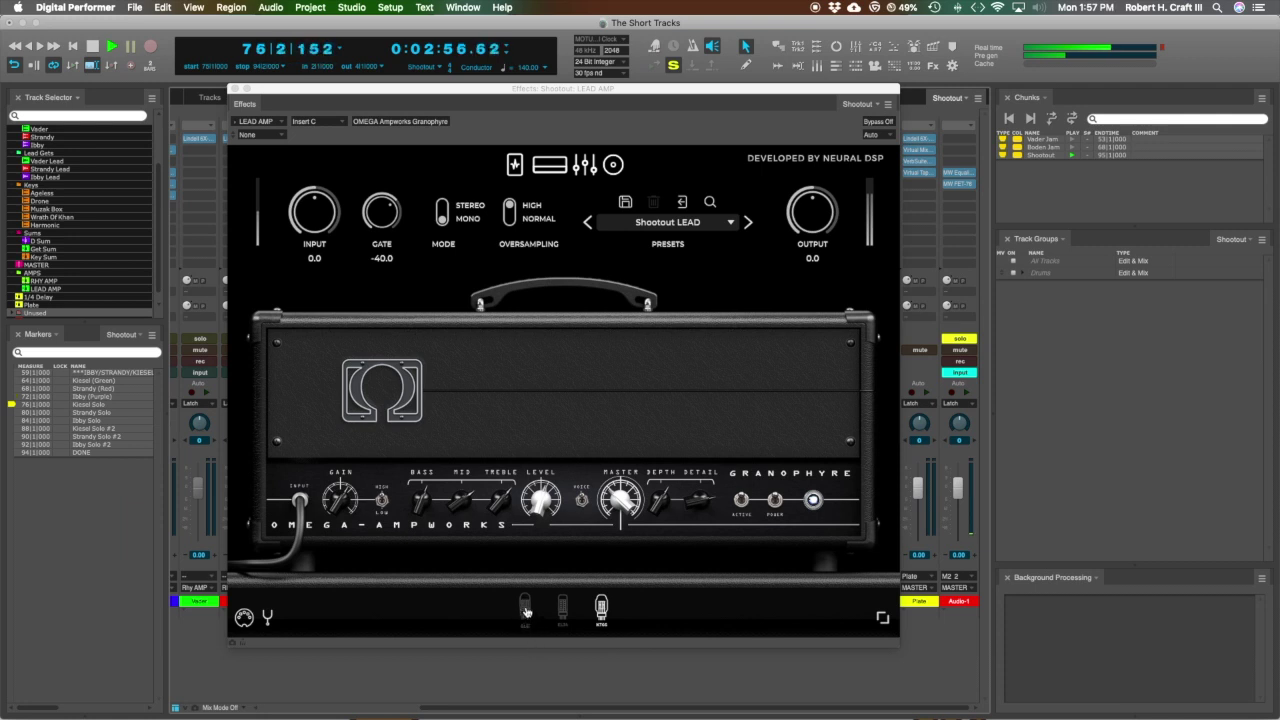
click(525, 608)
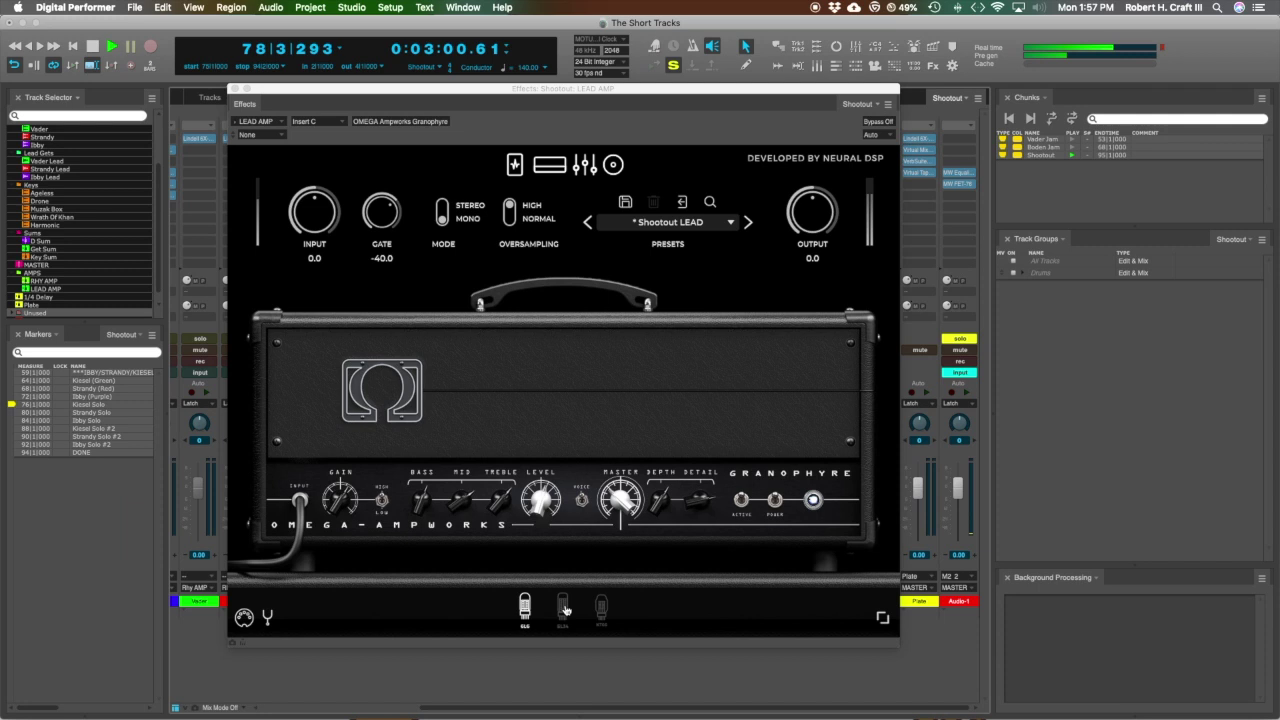
click(564, 608)
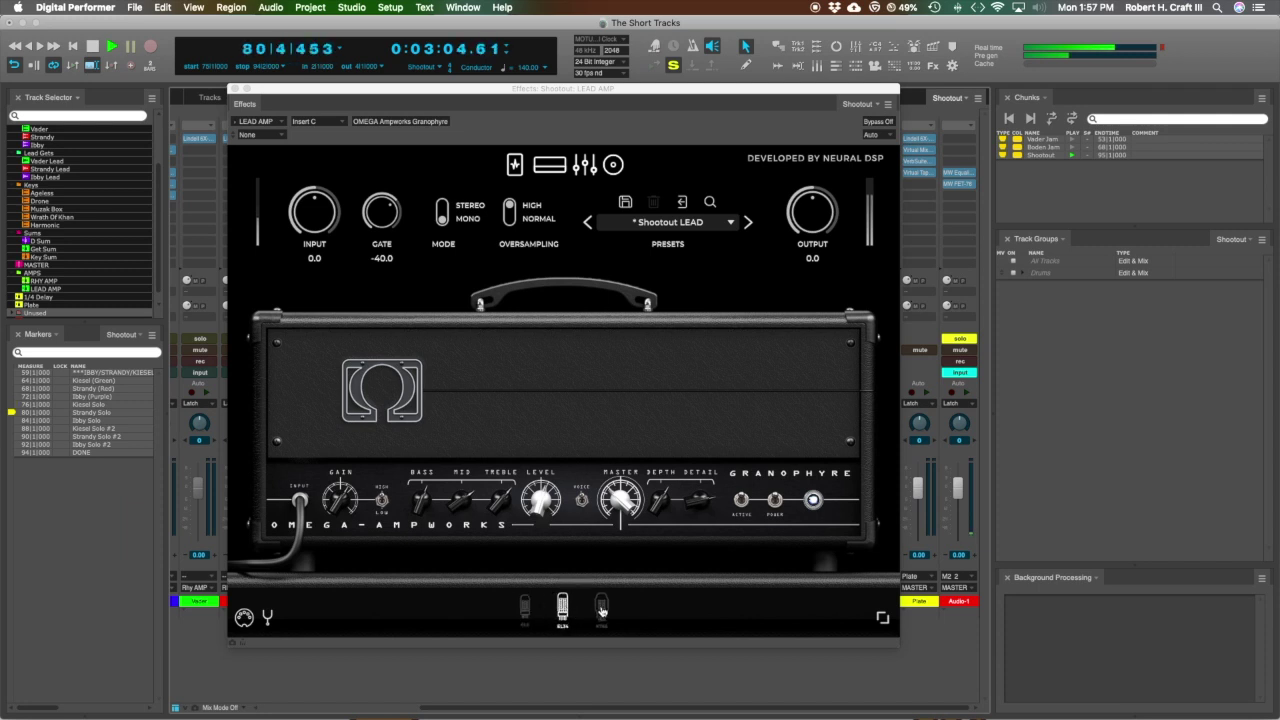
click(601, 607)
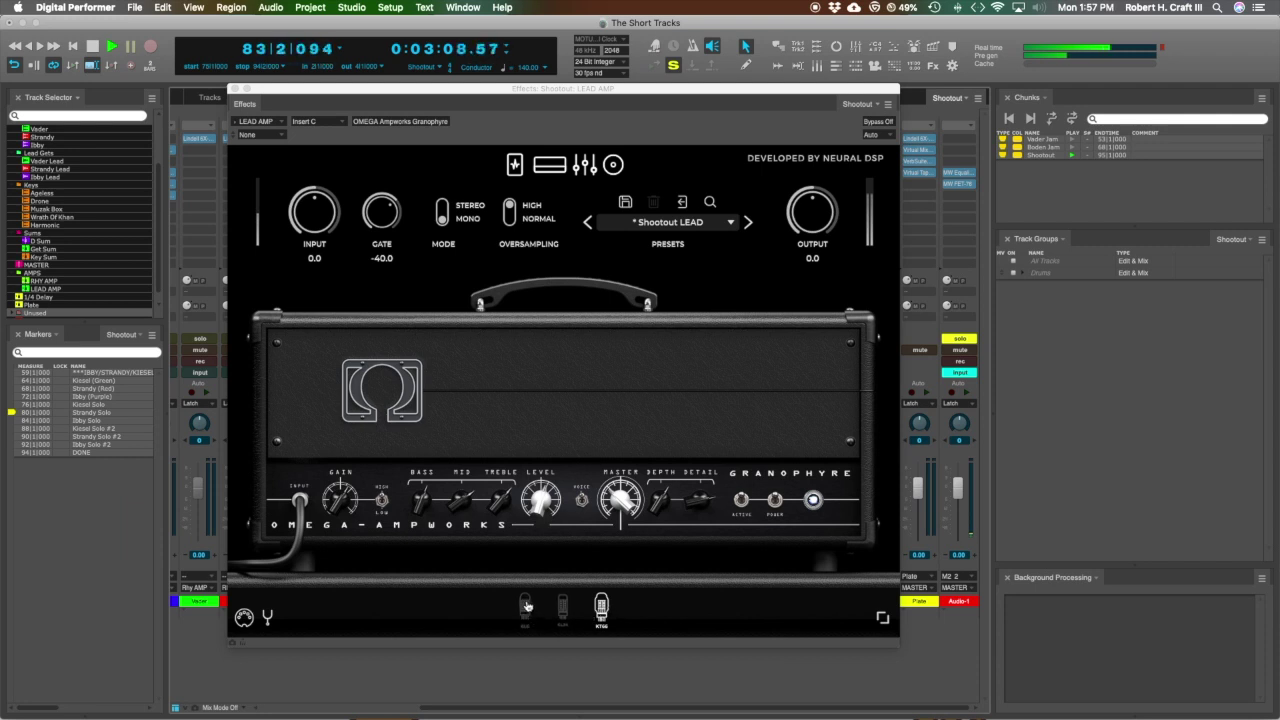
click(527, 606)
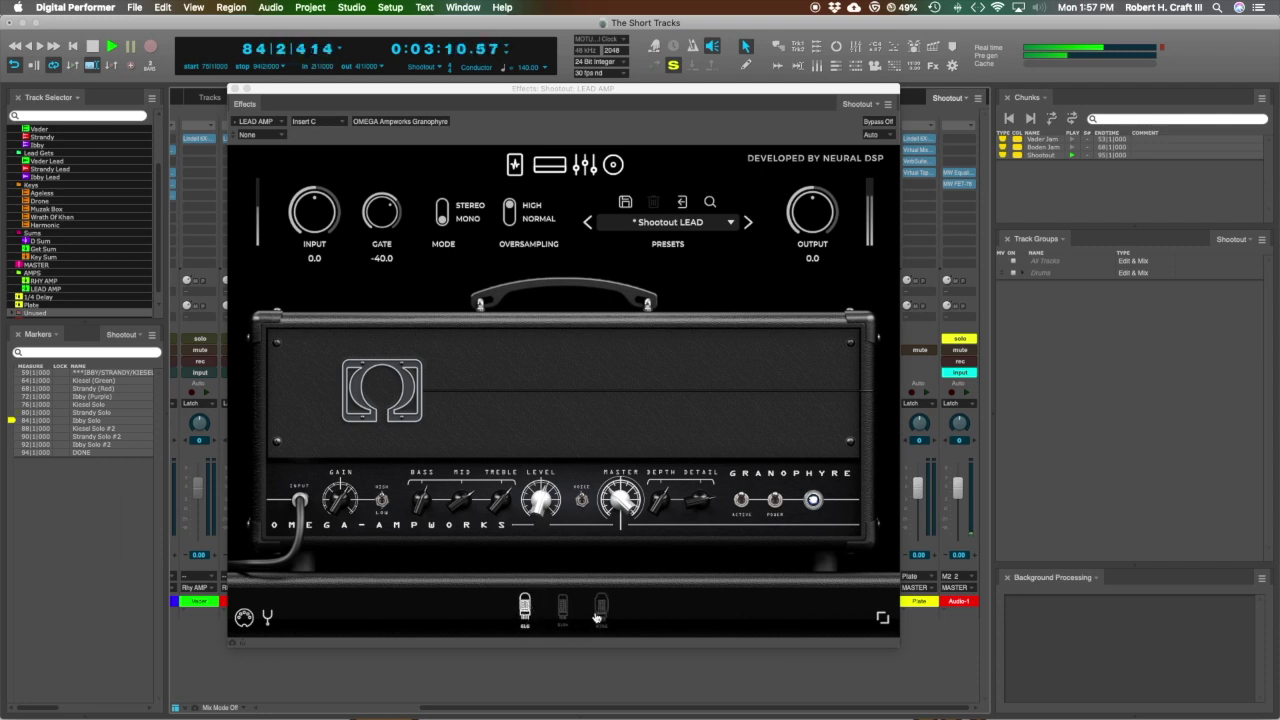
click(601, 607)
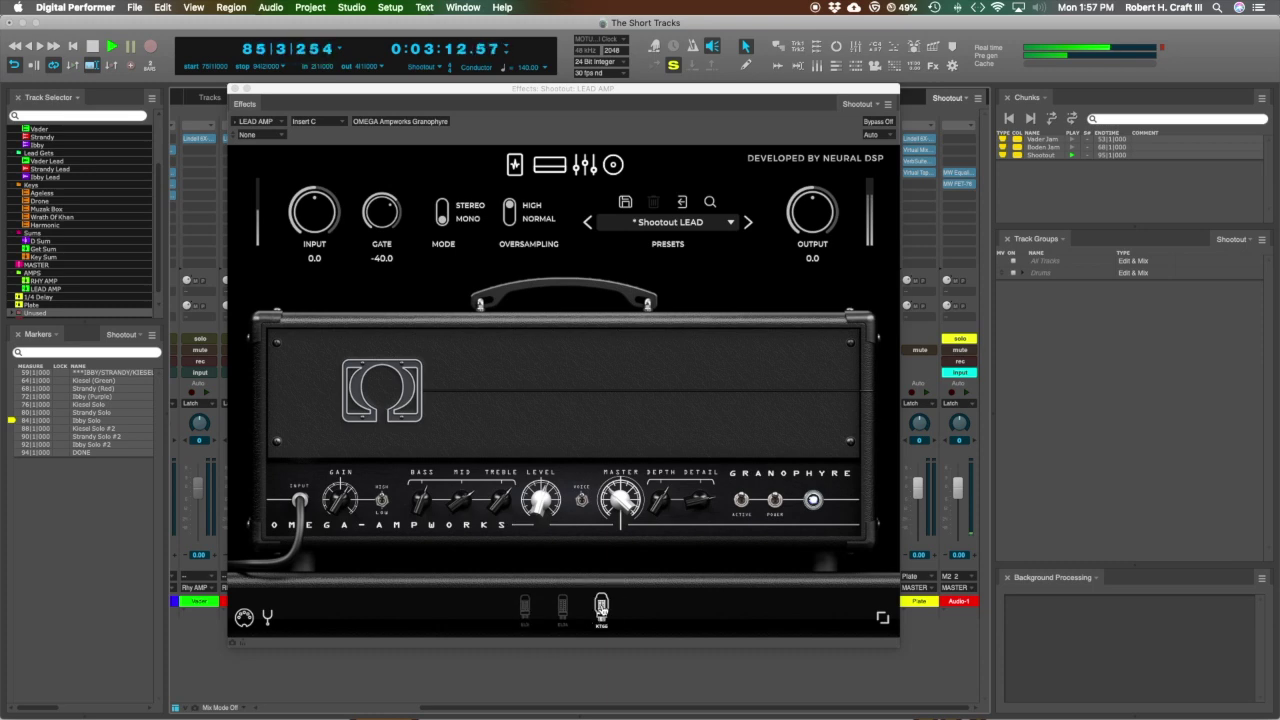
key(space)
drag(633, 92, 717, 176)
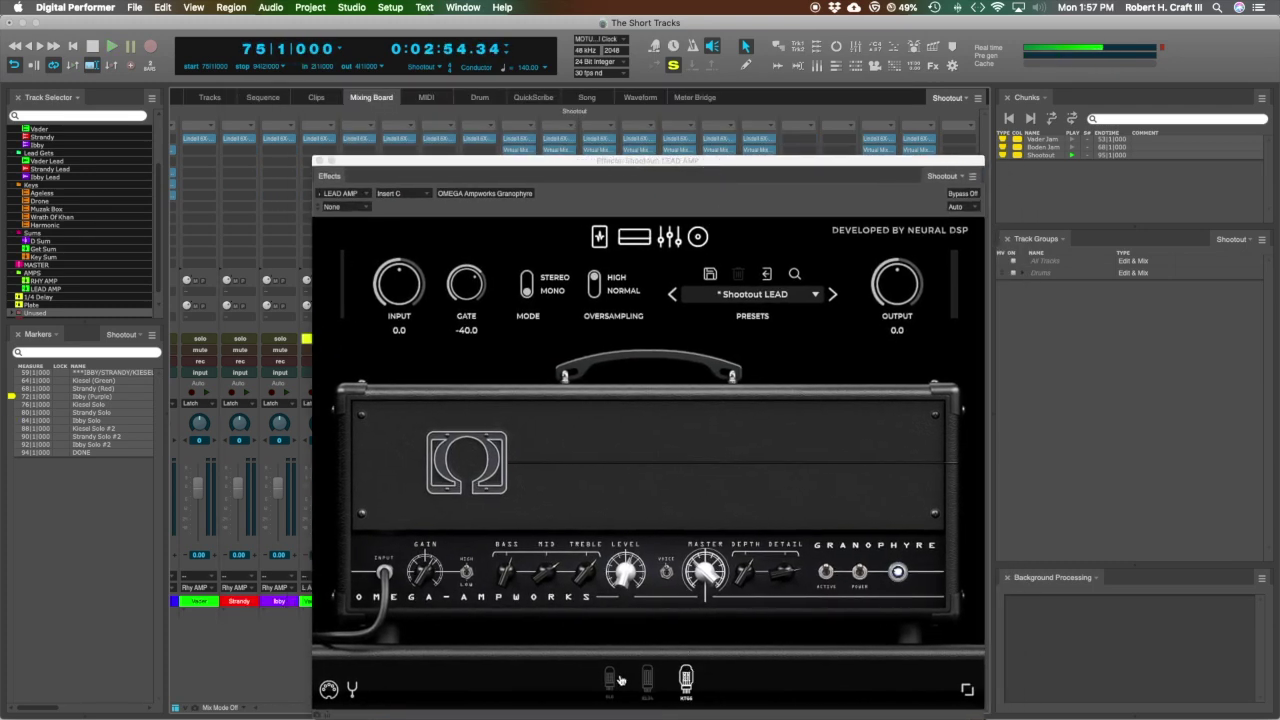
- Open the RHY AMP bus's Granophyre amp plugin to check its settings, then close it
drag(794, 162, 806, 196)
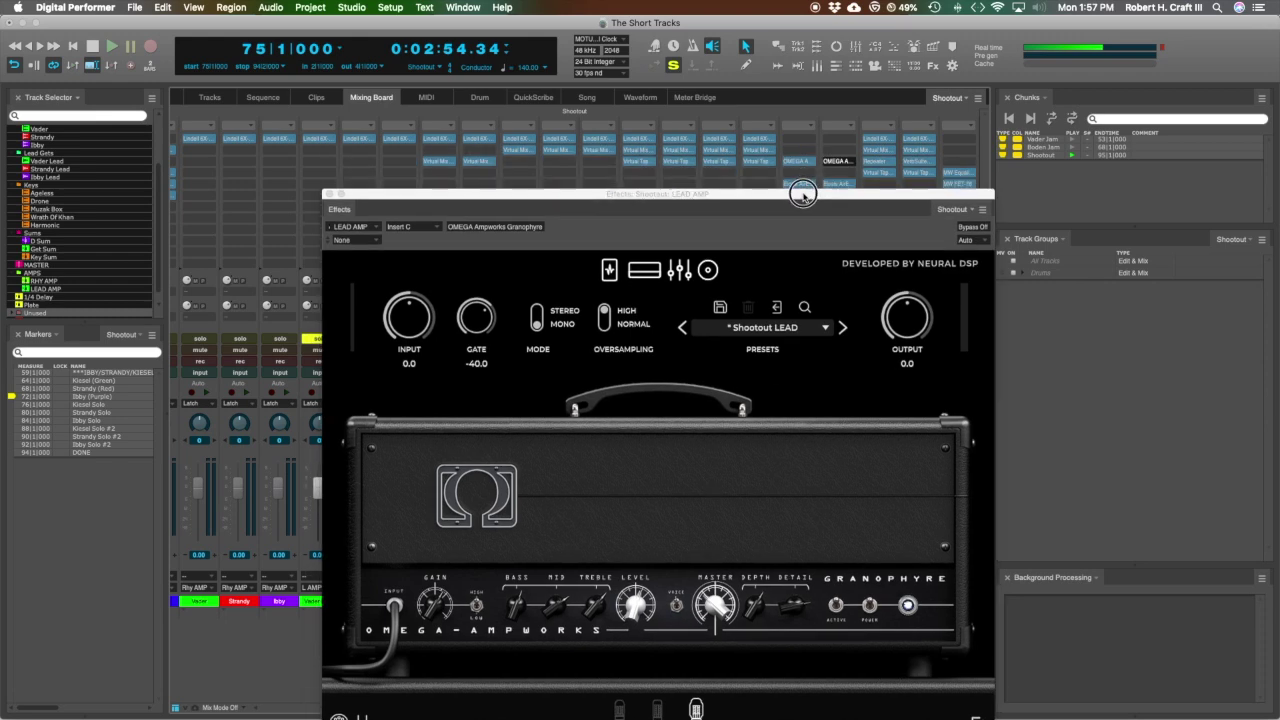
click(798, 162)
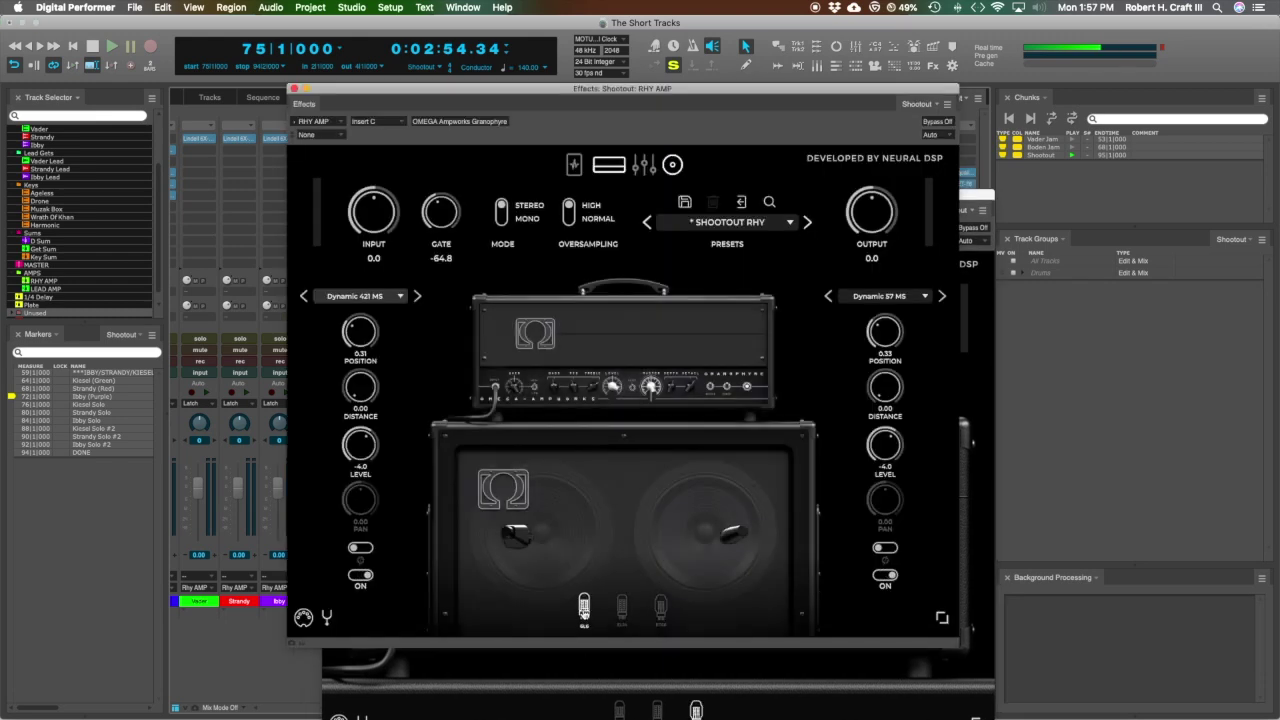
click(294, 89)
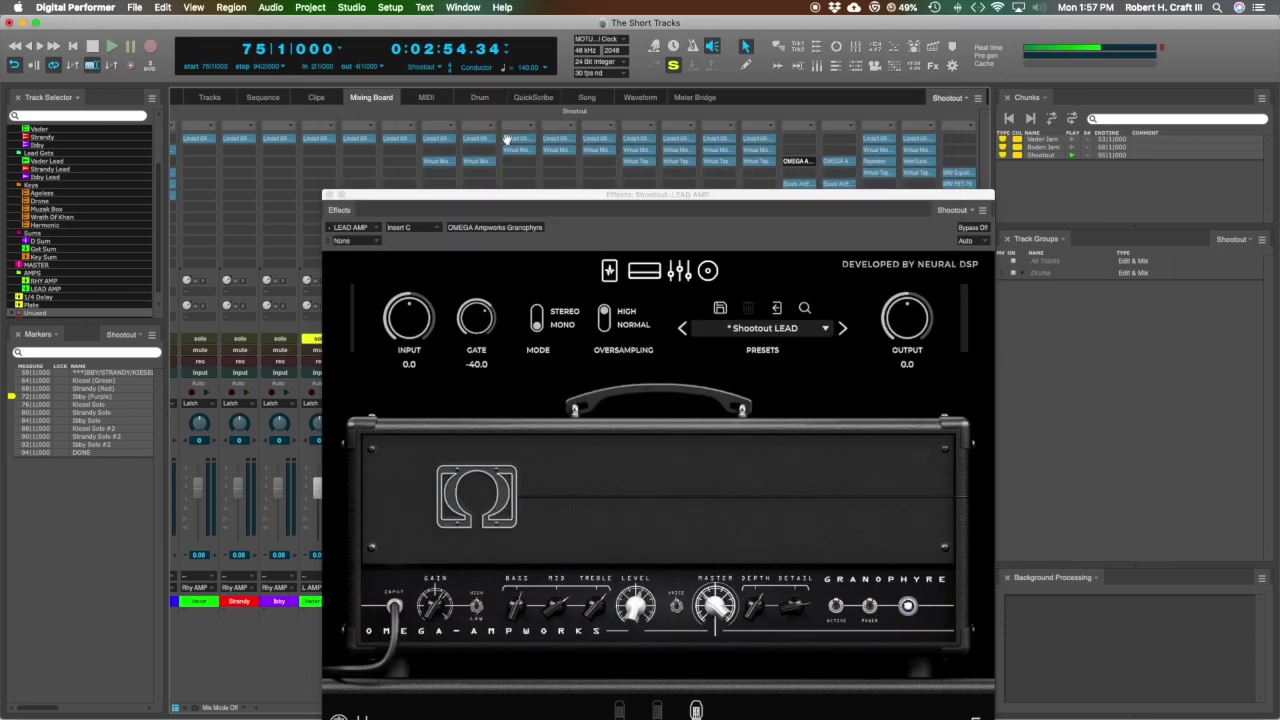
- In LEAD AMP's Granophyre cabinet view, reposition the right mic and reset its distance to 0.00
click(841, 163)
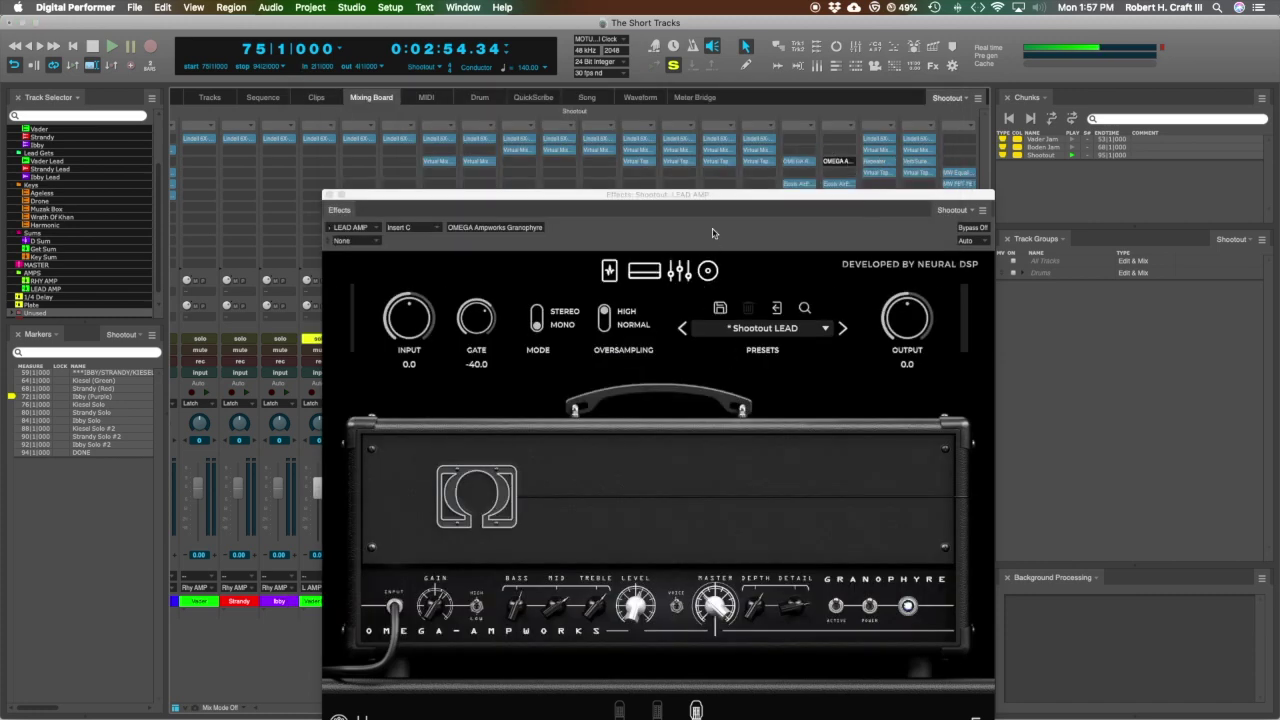
drag(722, 196, 644, 91)
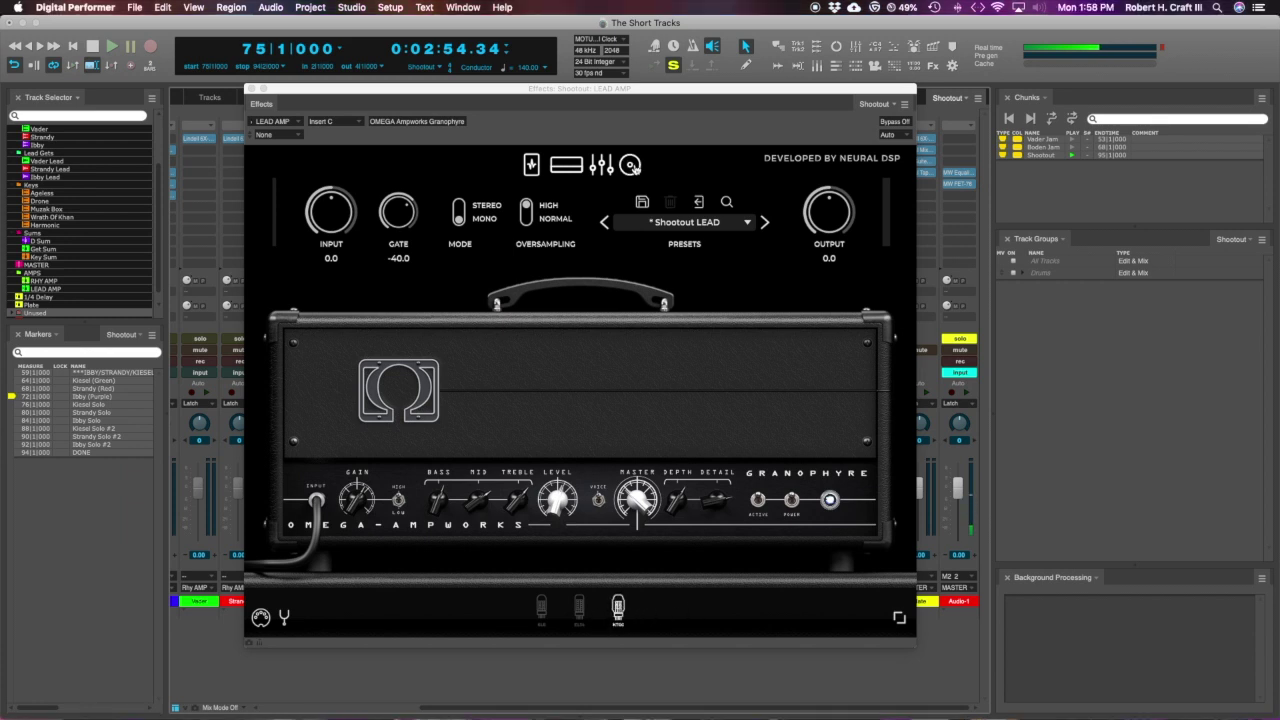
click(630, 164)
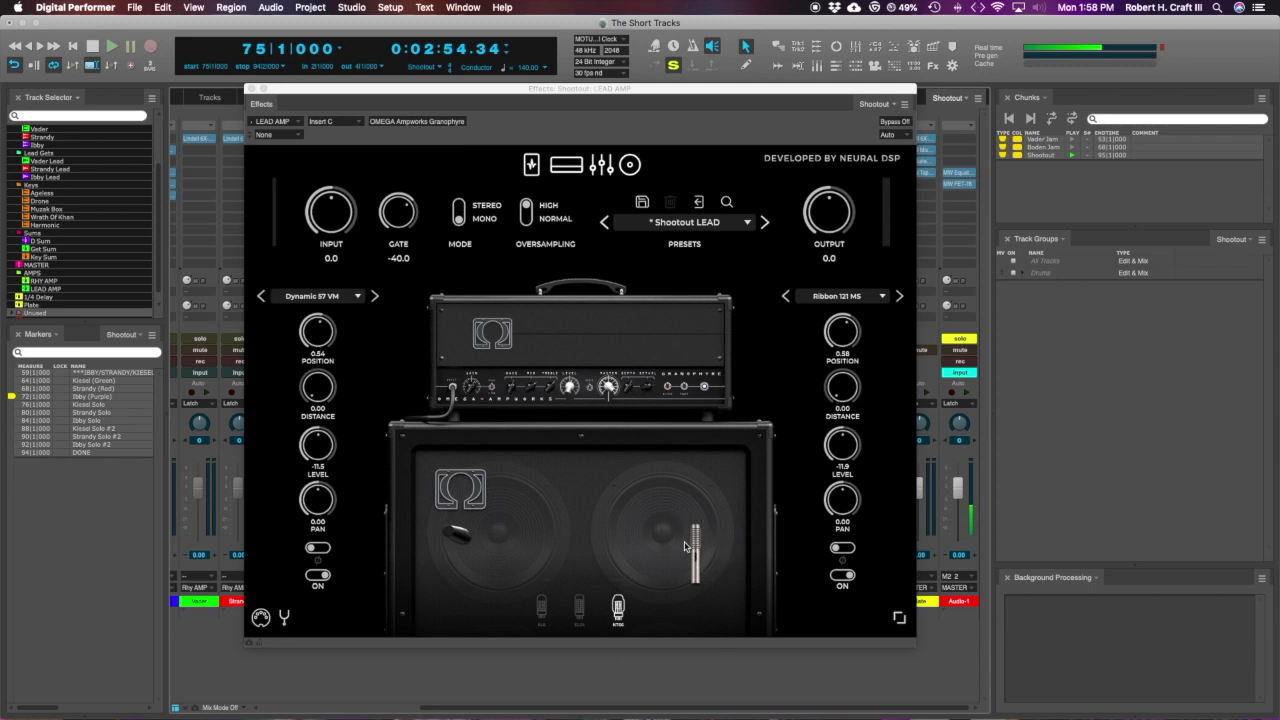
mouse_move(694, 548)
mouse_down()
mouse_move(689, 580)
mouse_move(695, 556)
mouse_move(632, 526)
mouse_move(672, 545)
mouse_up()
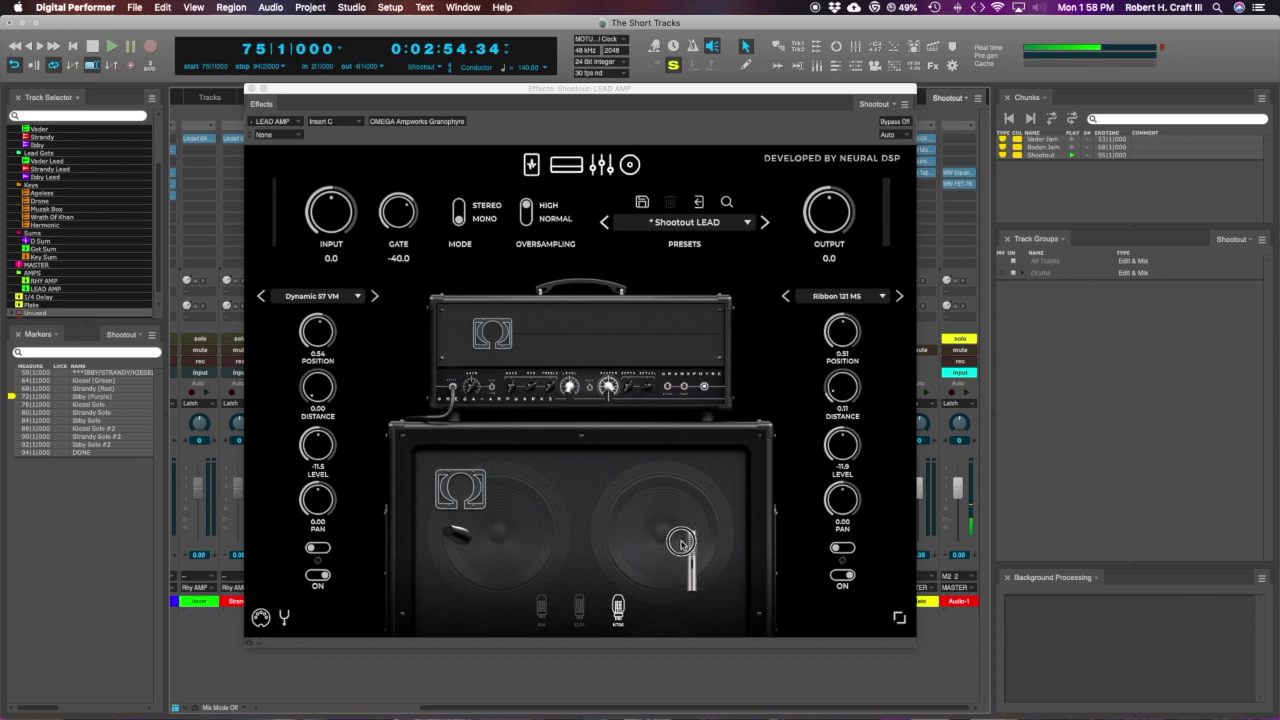
double_click(846, 385)
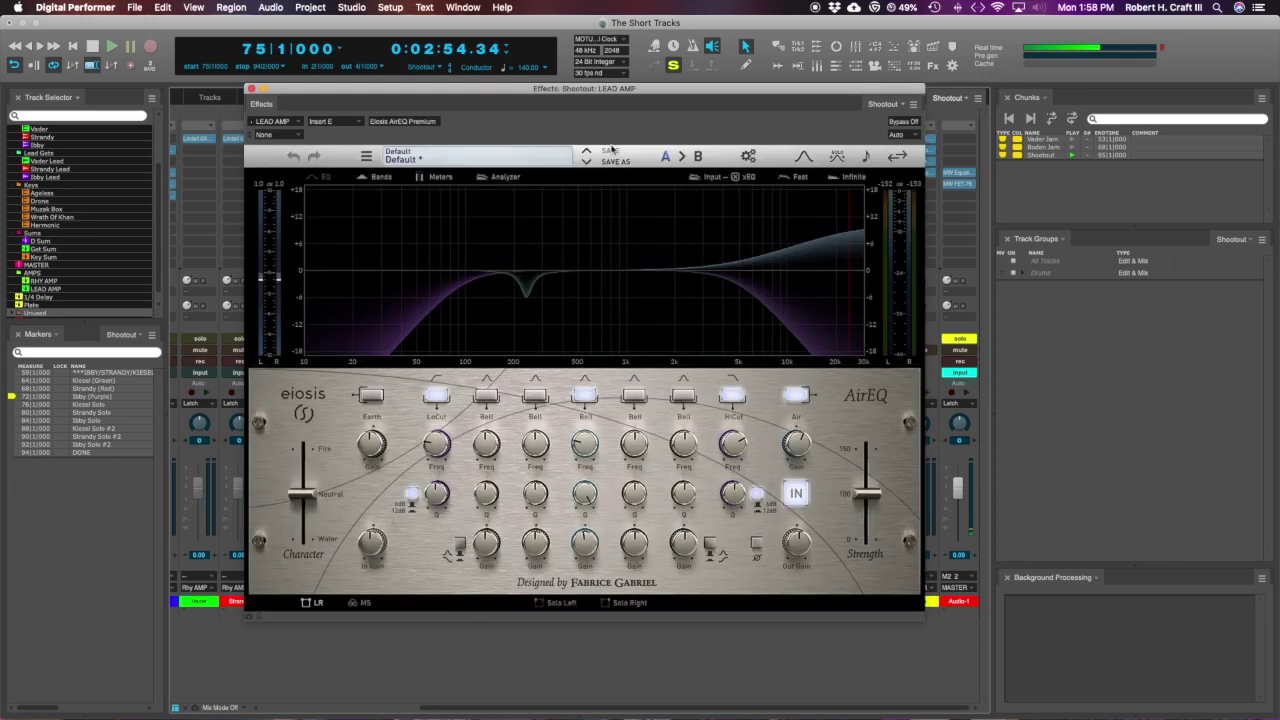
- Bring up LEAD AMP's AirEQ with its 200 Hz dip and high lift, briefly checking the Dynamic Equalizer
drag(578, 90, 587, 143)
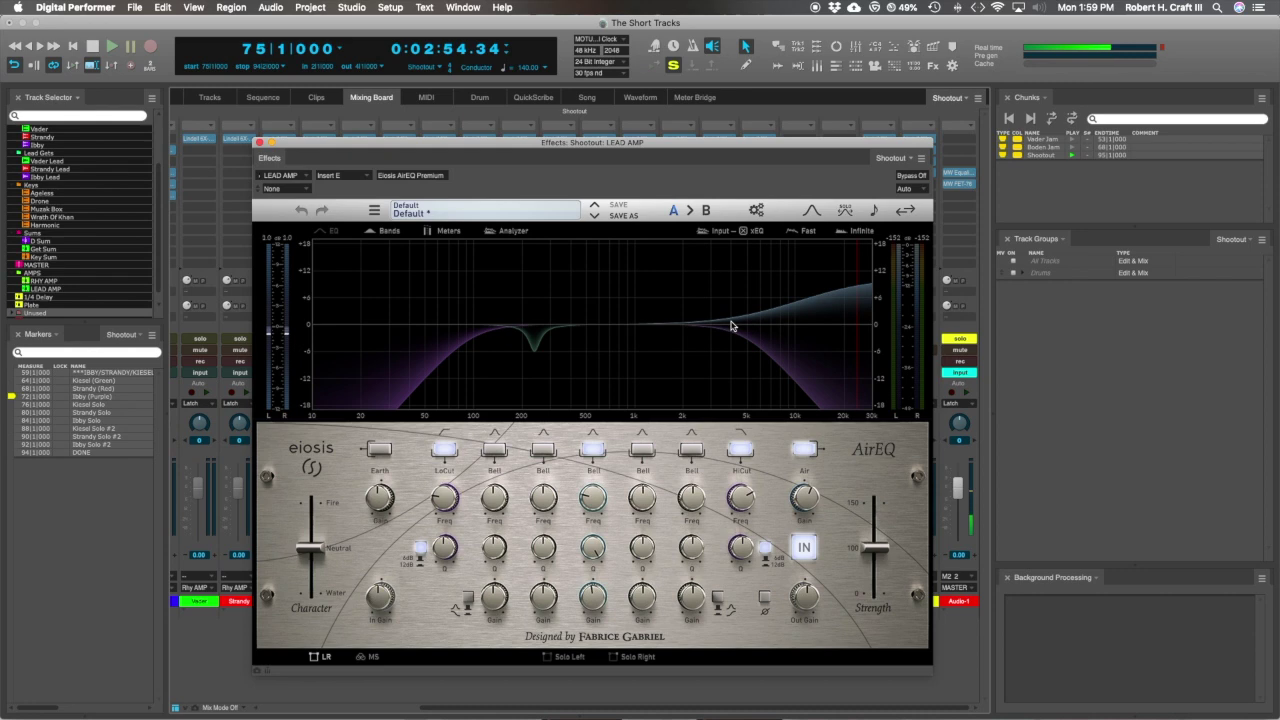
drag(645, 143, 577, 91)
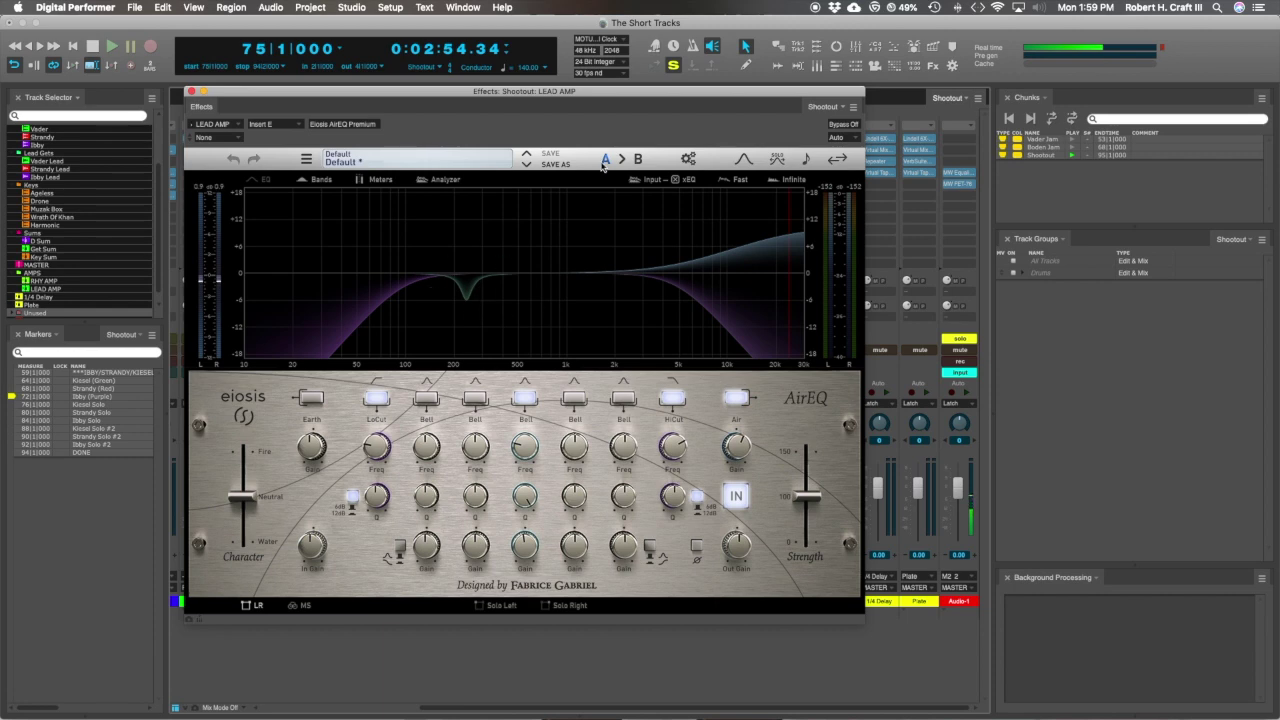
drag(644, 97, 514, 179)
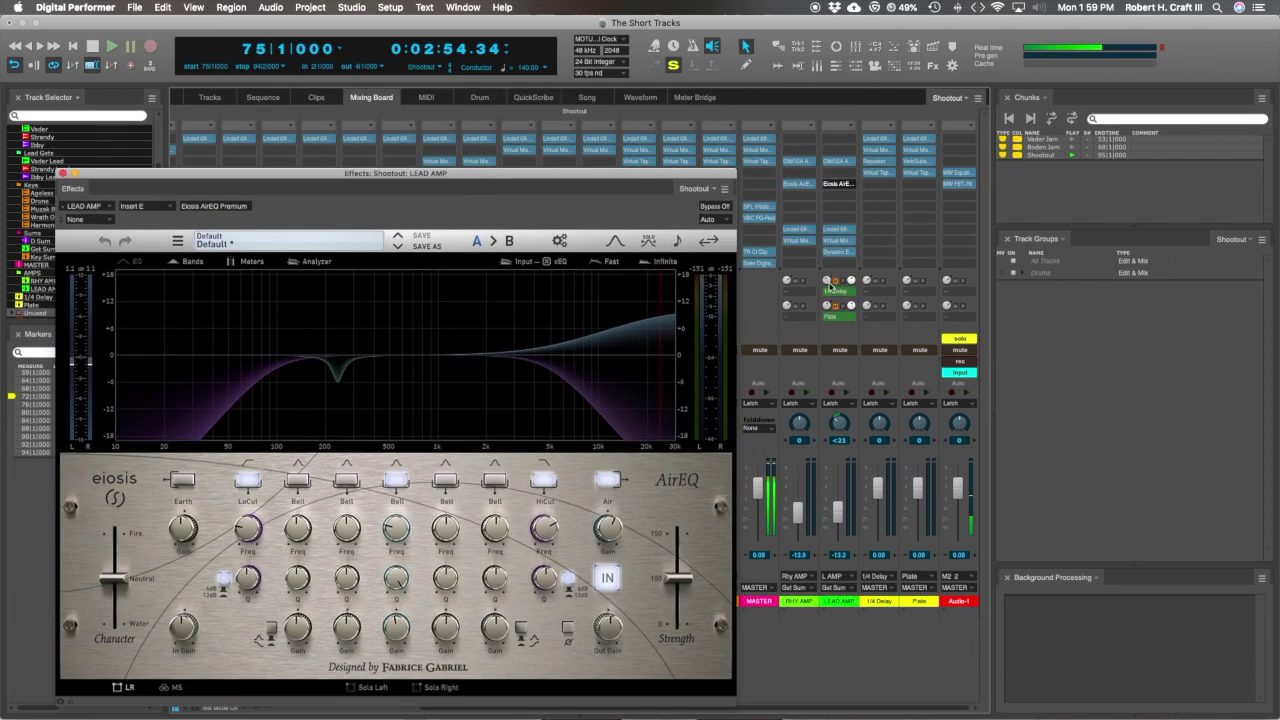
click(845, 252)
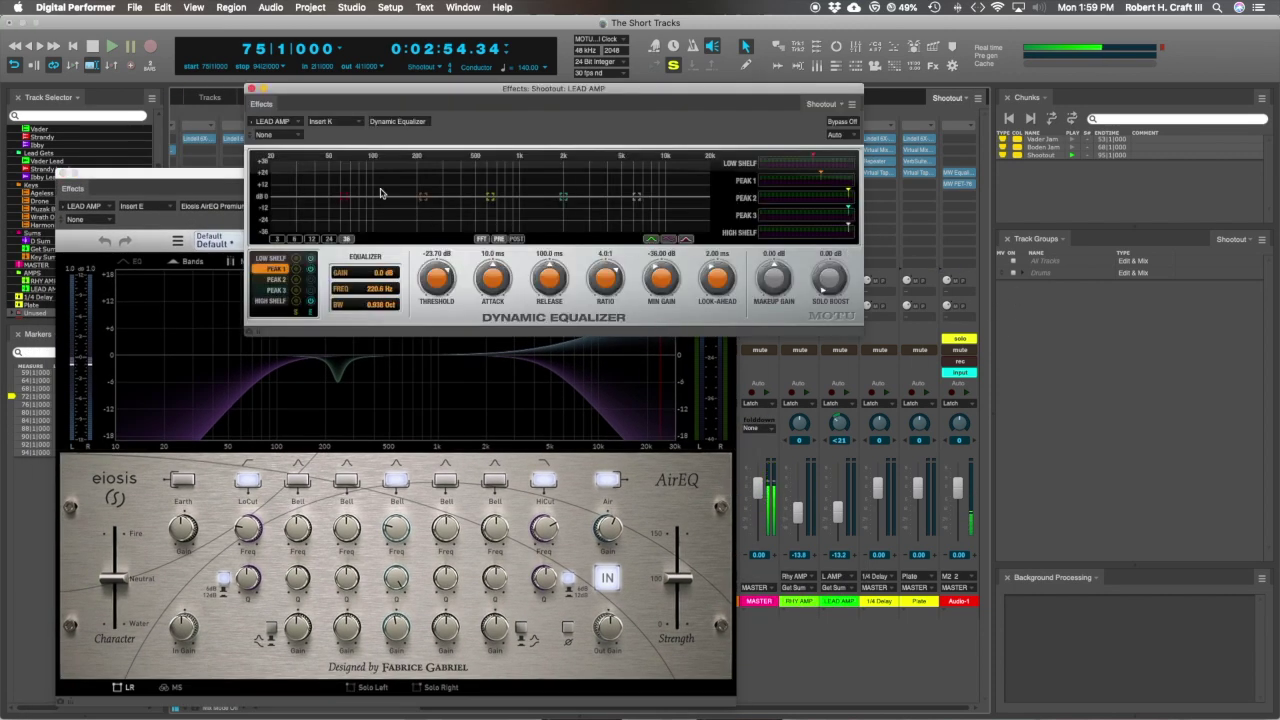
click(251, 89)
drag(266, 174, 403, 76)
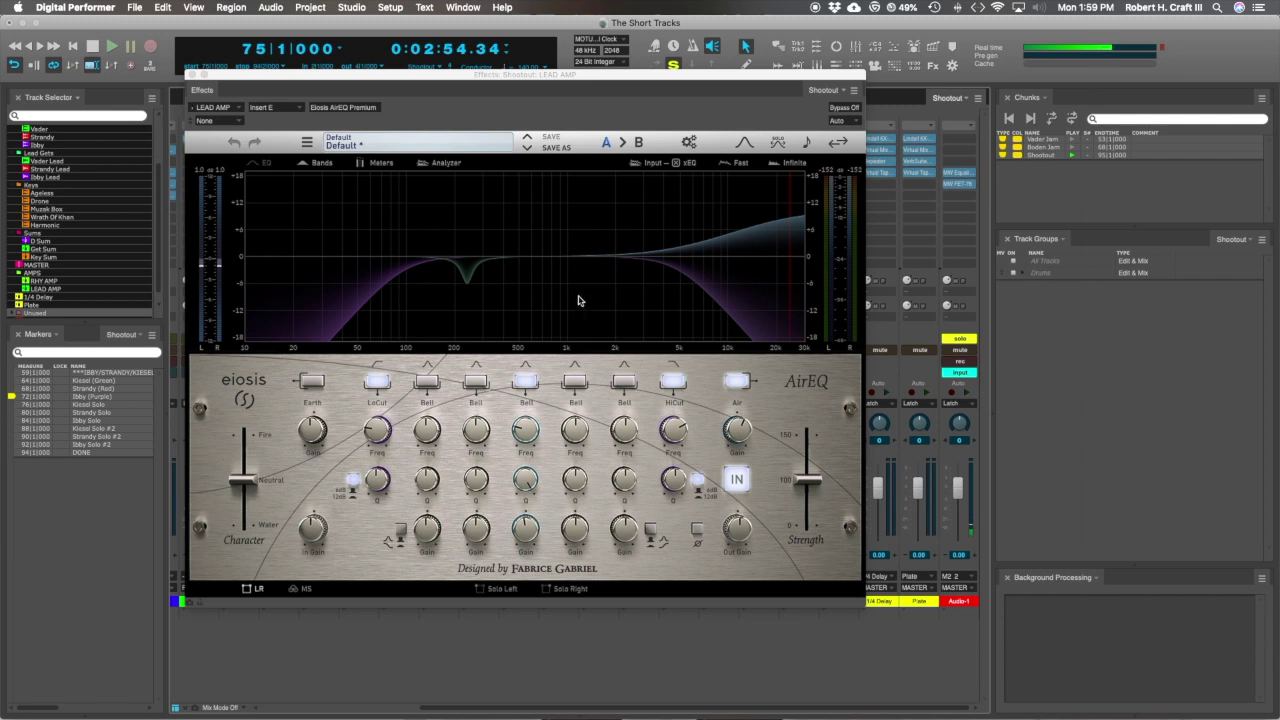
- Play the lead guitar and compare the AirEQ bypassed and active
key(space)
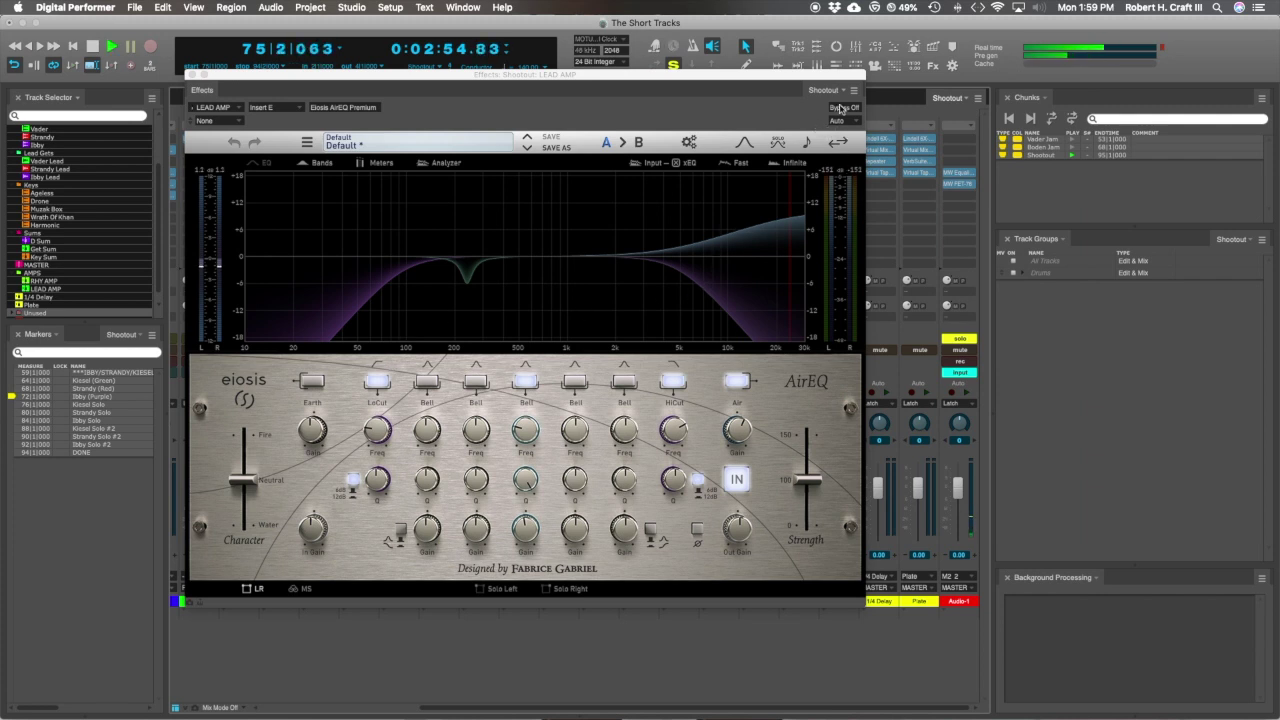
click(845, 108)
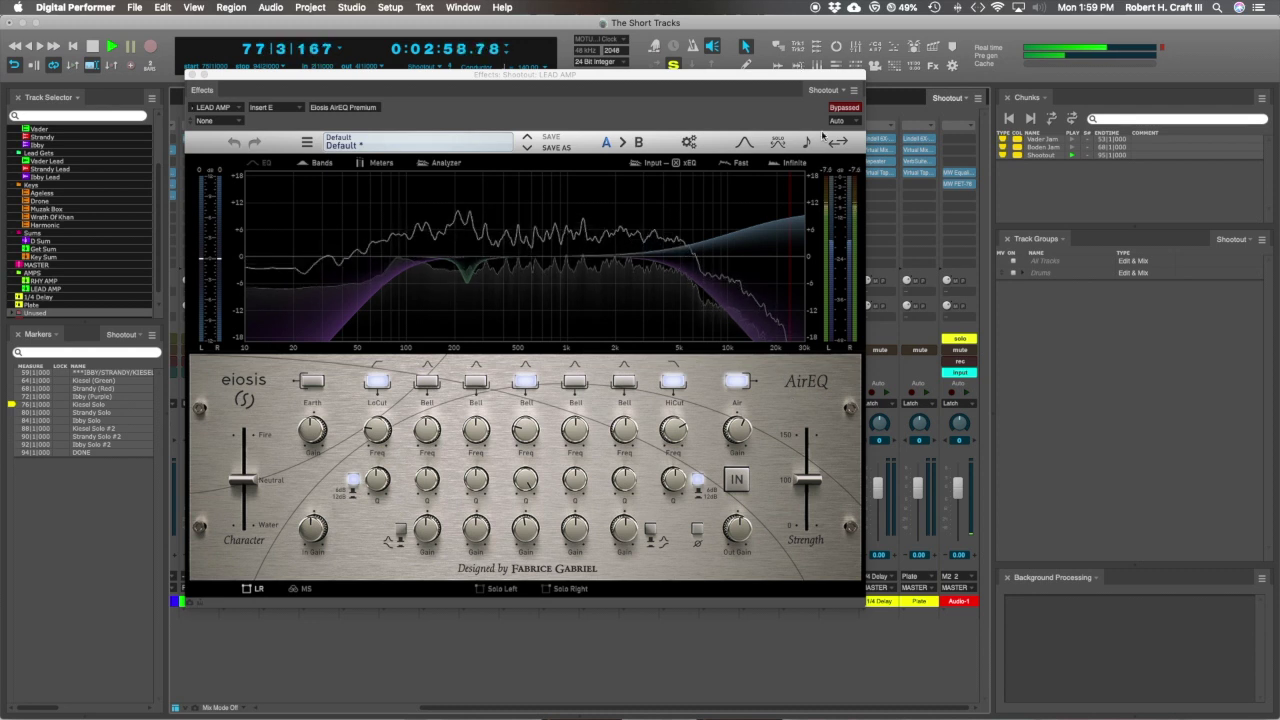
click(843, 108)
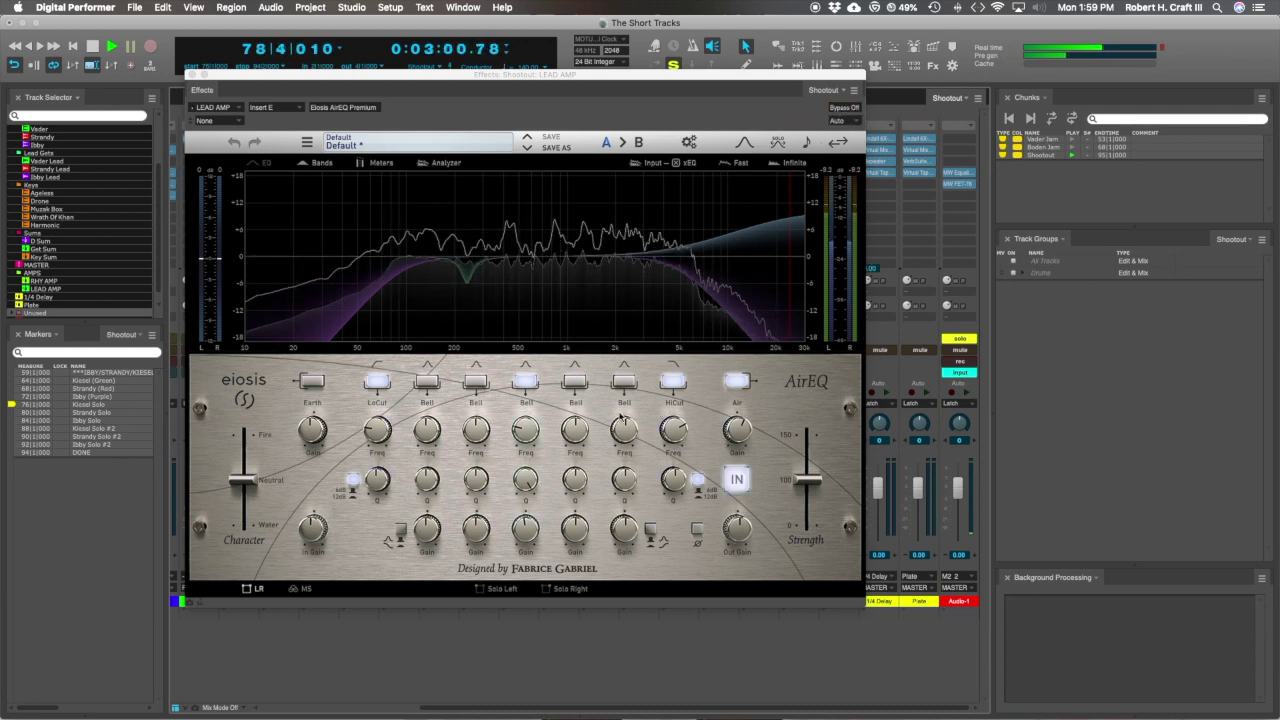
- Toggle the Bell 4 cut and Air high shelf bands off and on, leaving both enabled
click(526, 381)
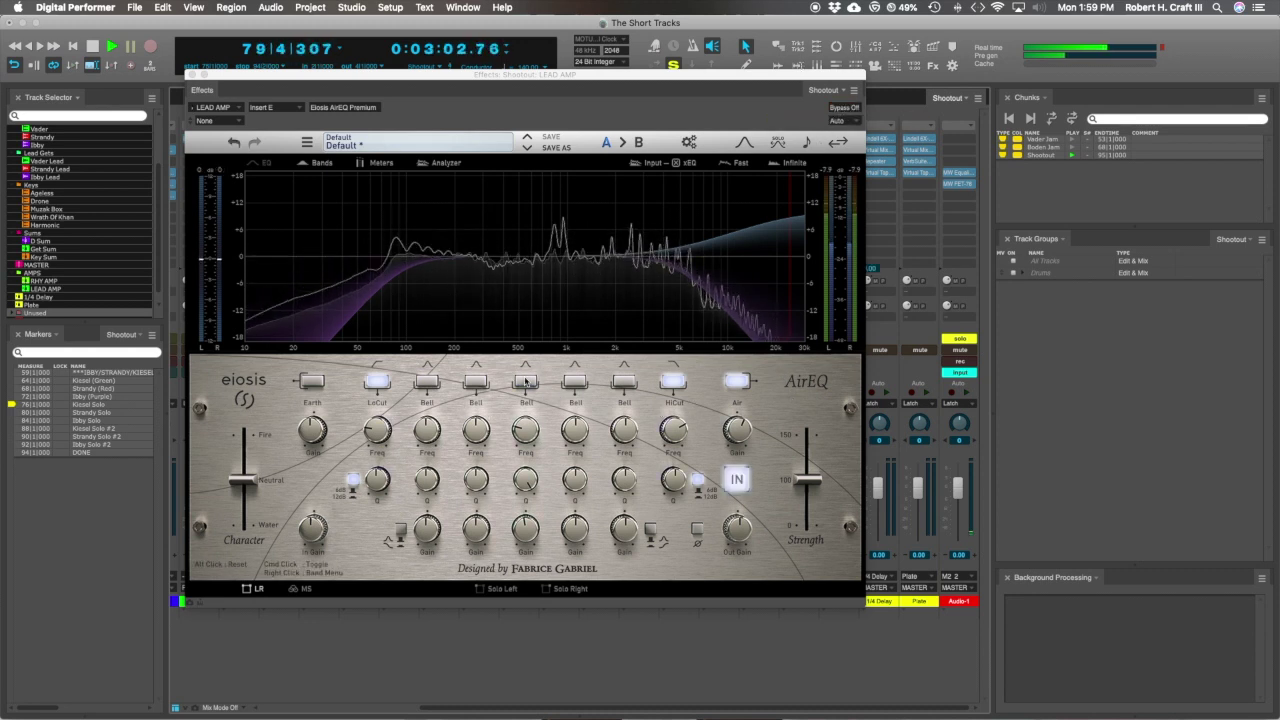
click(526, 381)
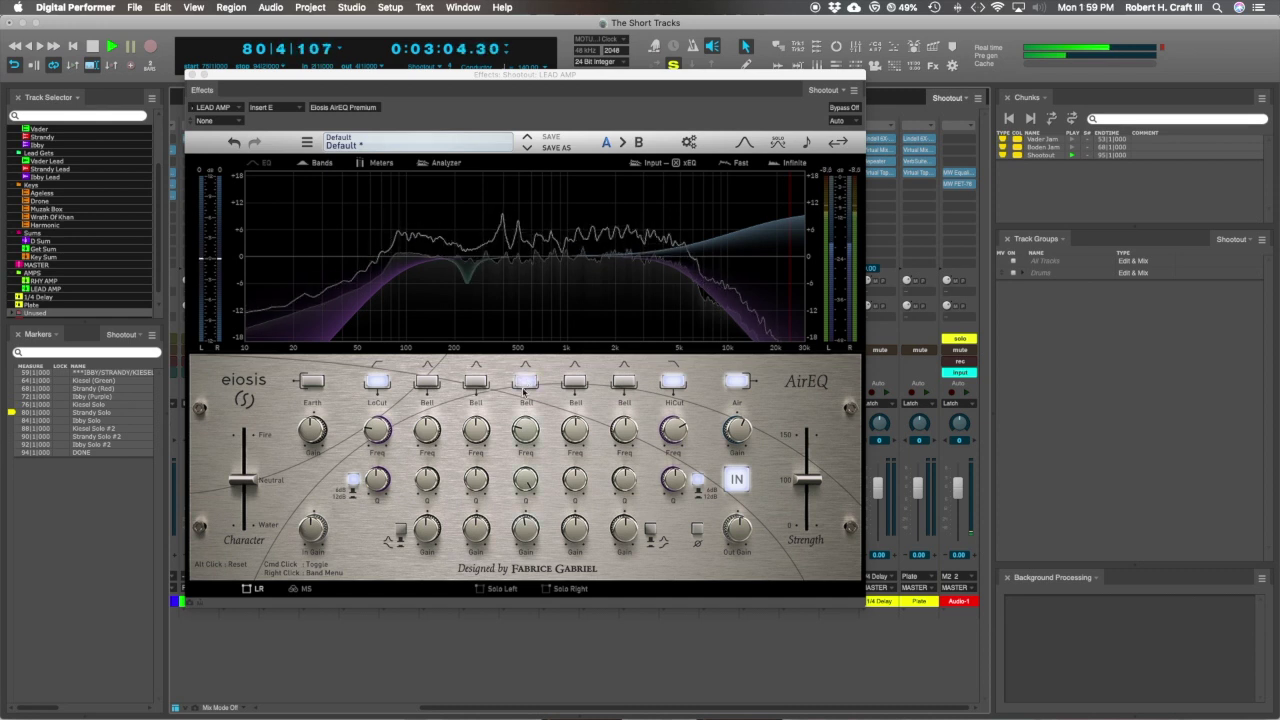
click(737, 381)
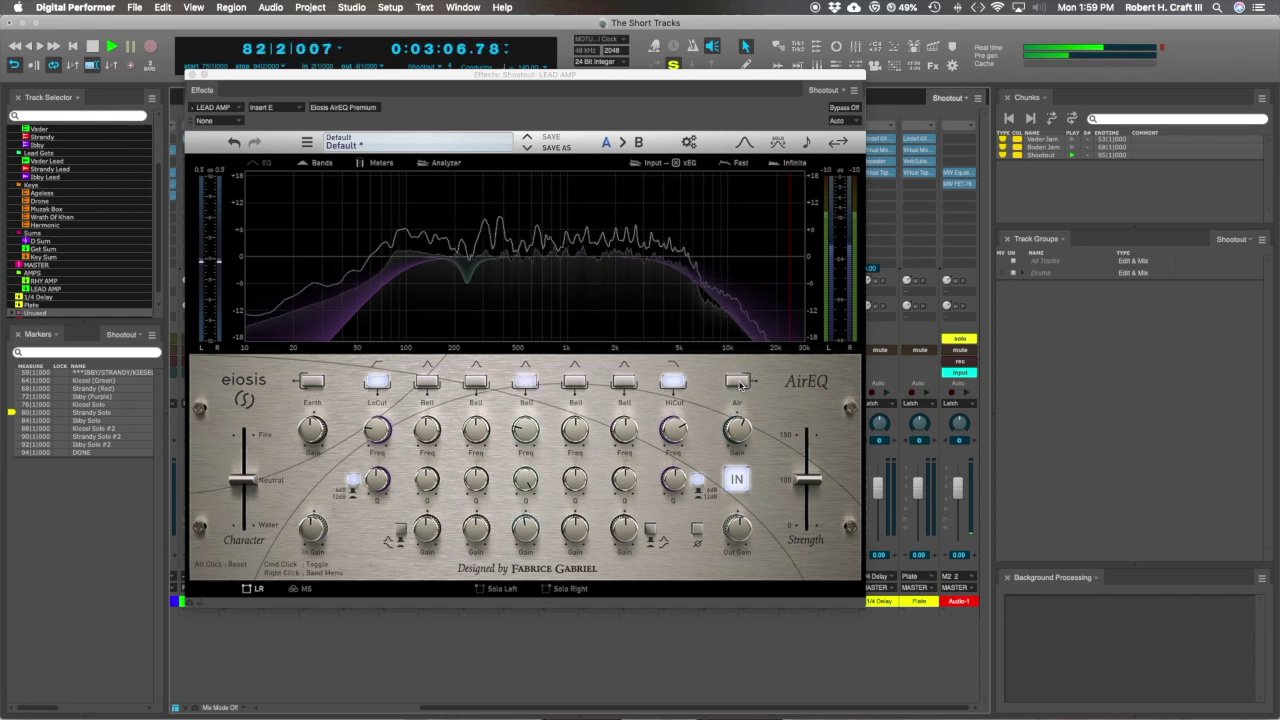
click(527, 382)
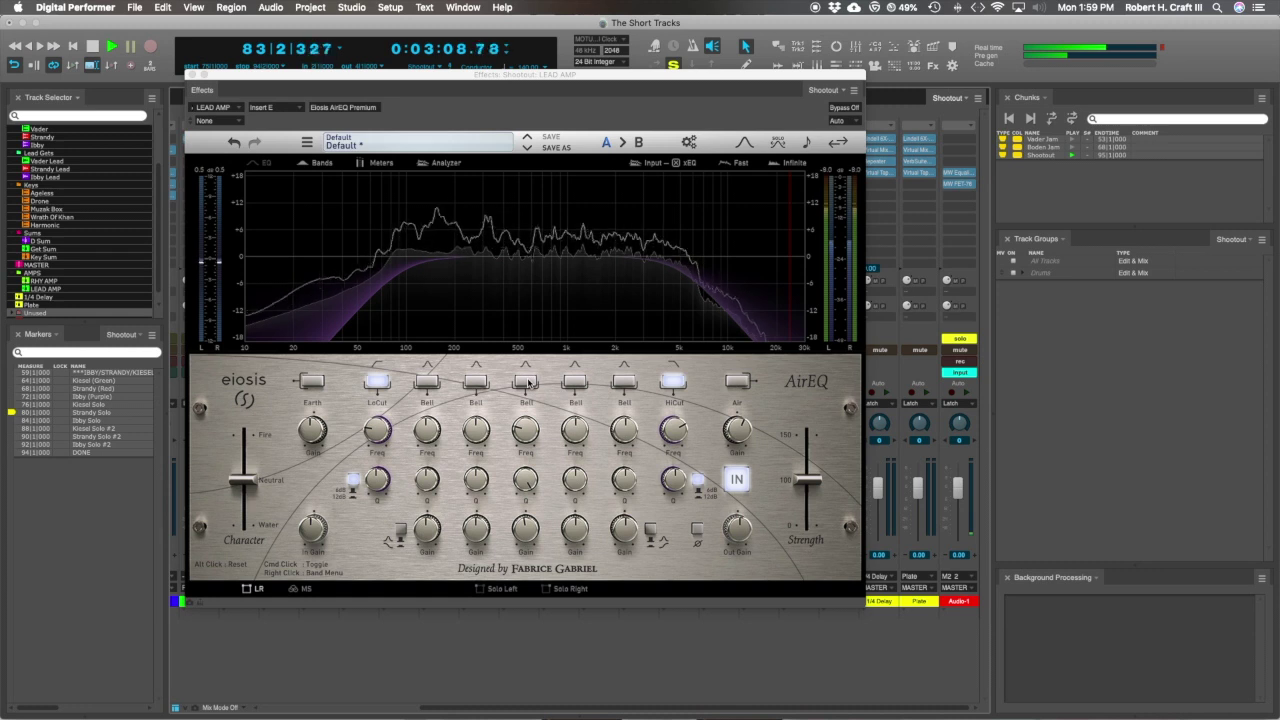
click(527, 382)
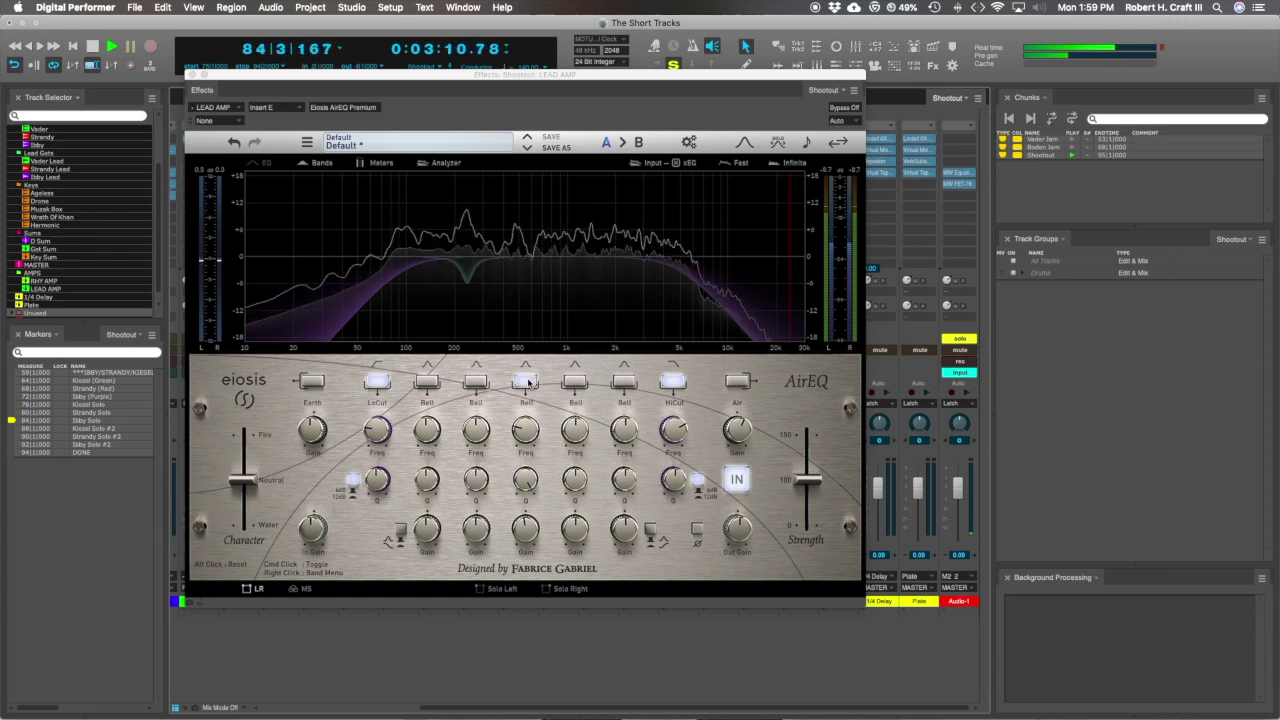
click(737, 381)
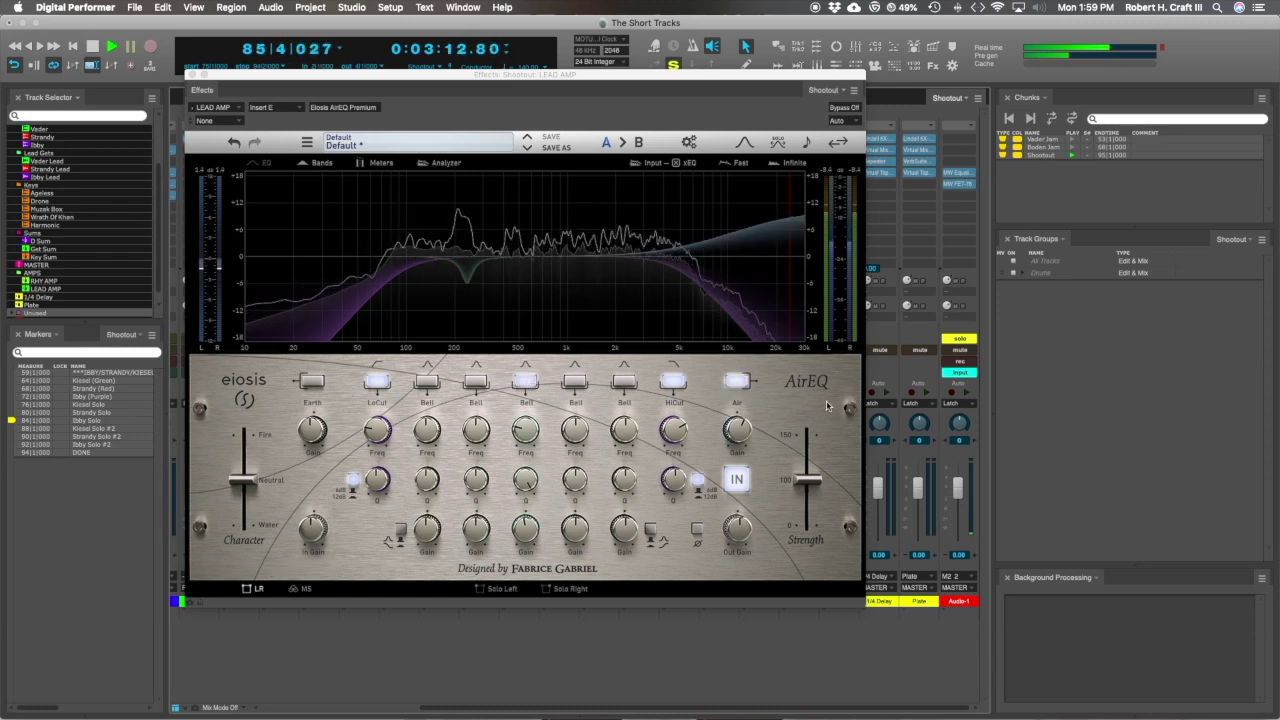
- Compare the AirEQ bypassed once more, leave it active, close its window and stop playback
click(852, 107)
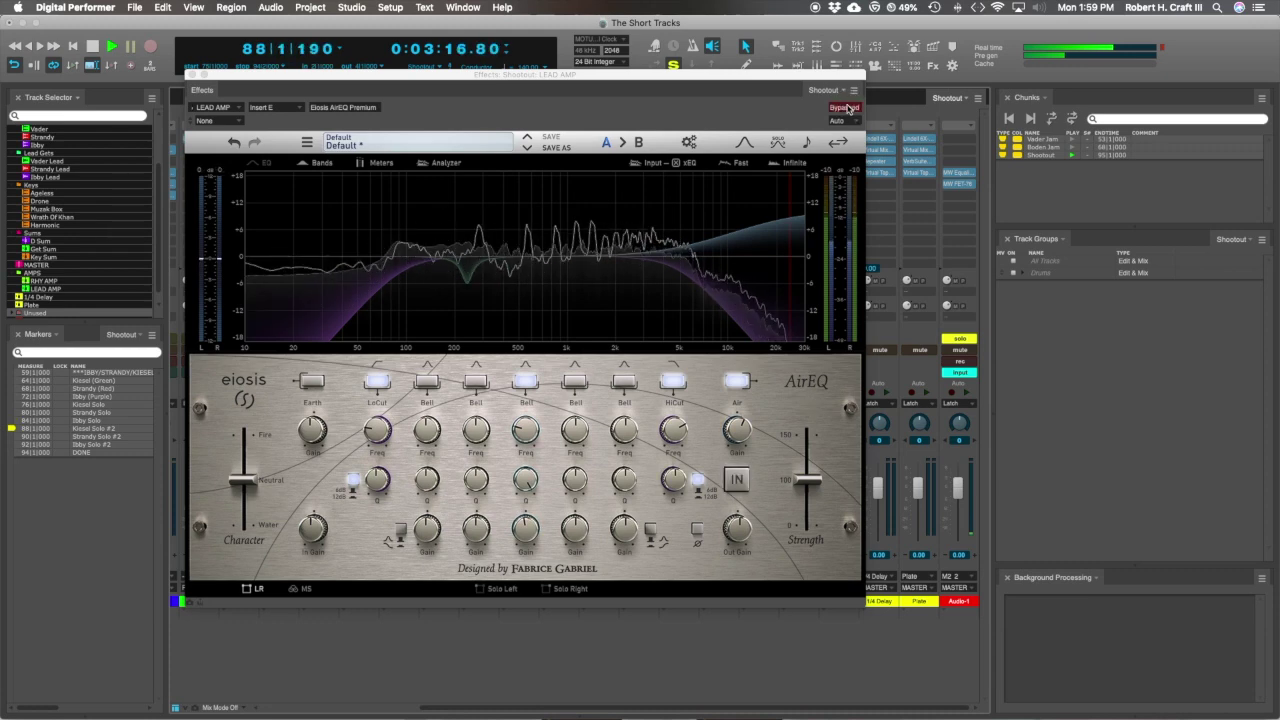
click(849, 107)
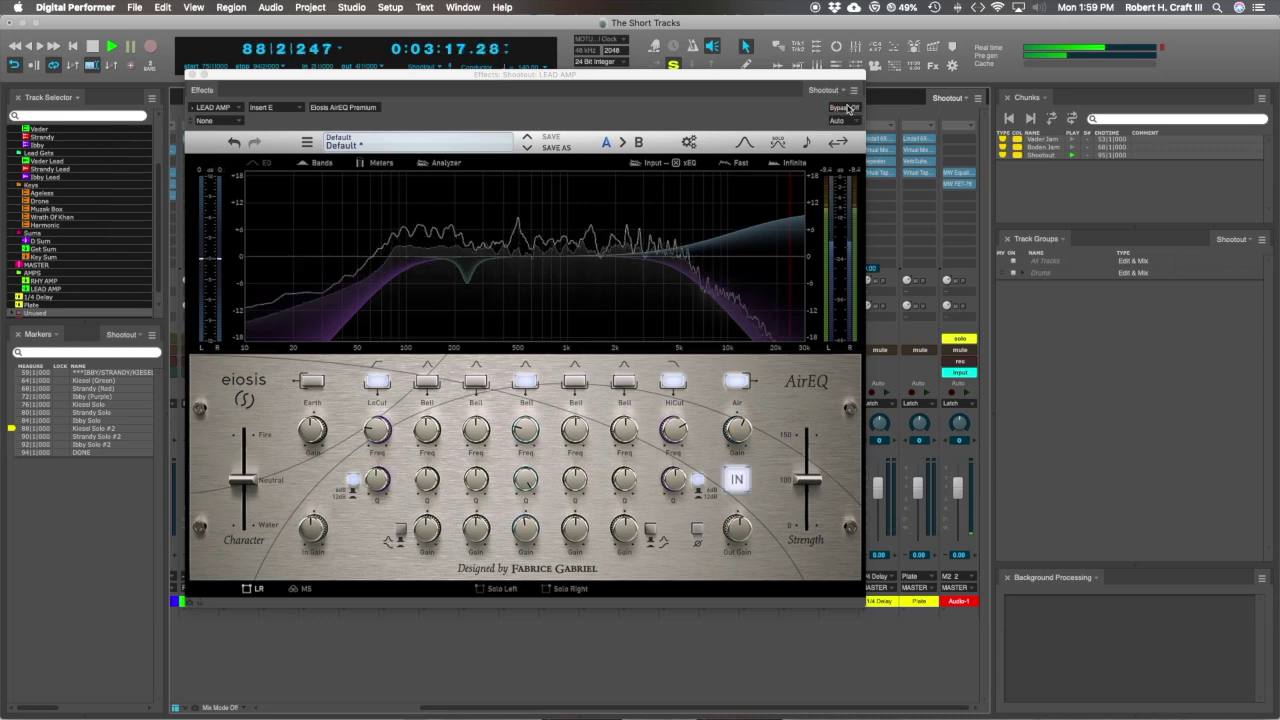
click(192, 75)
key(space)
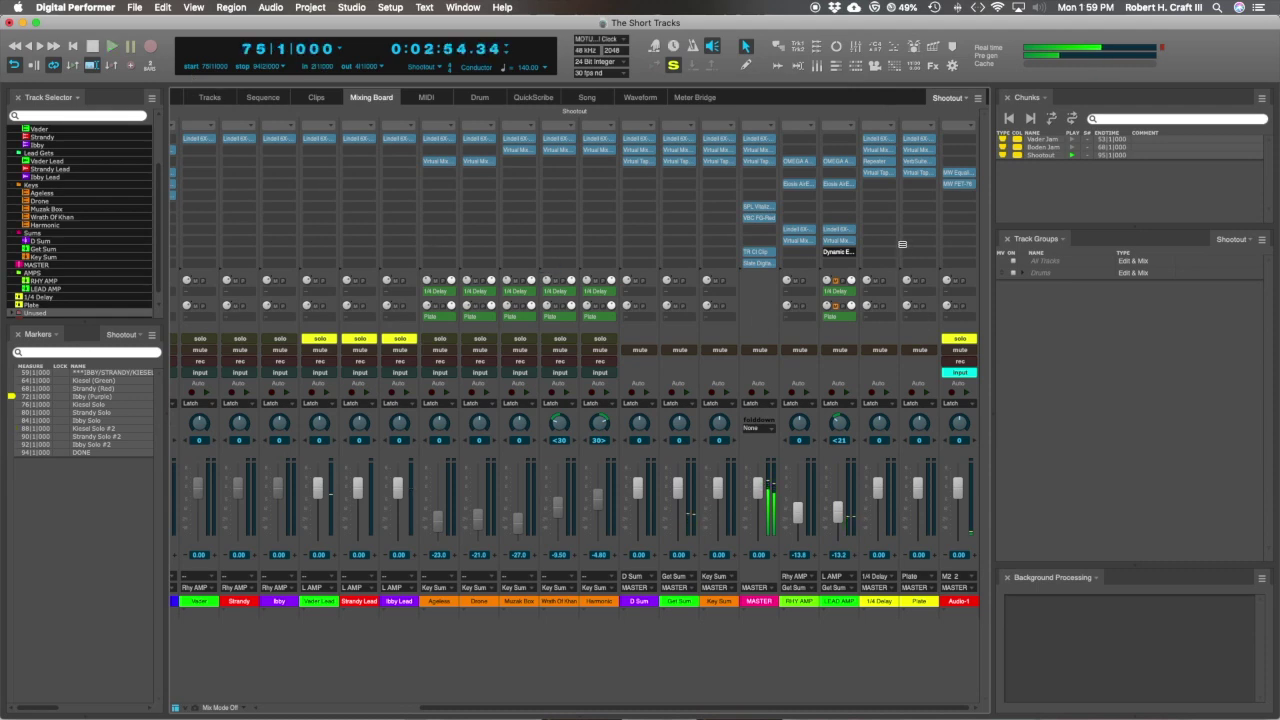
click(838, 252)
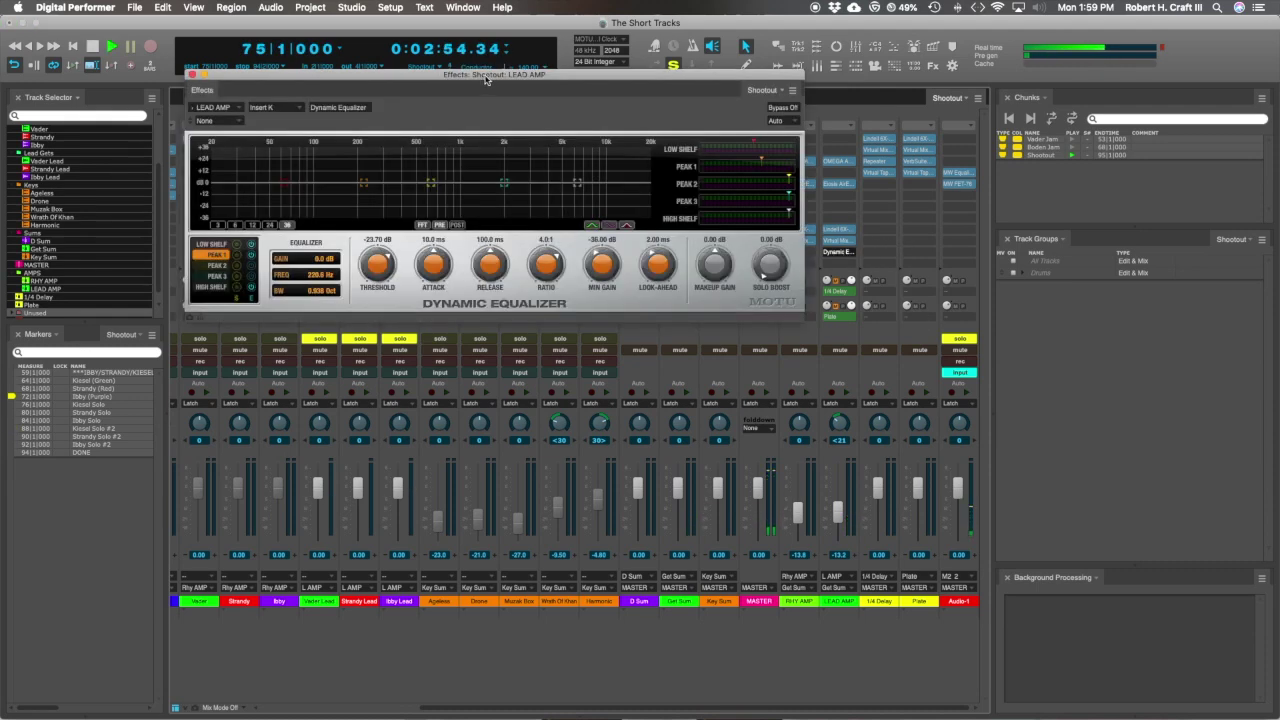
key(space)
drag(486, 80, 518, 134)
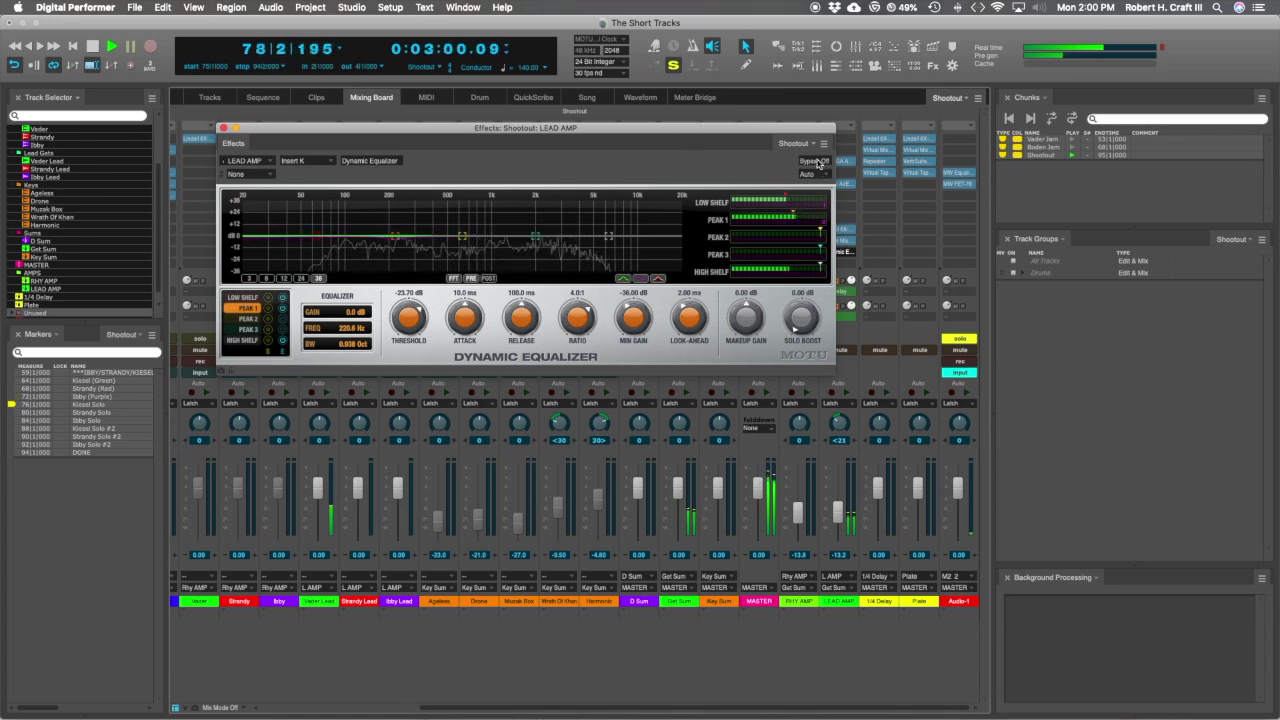
click(815, 161)
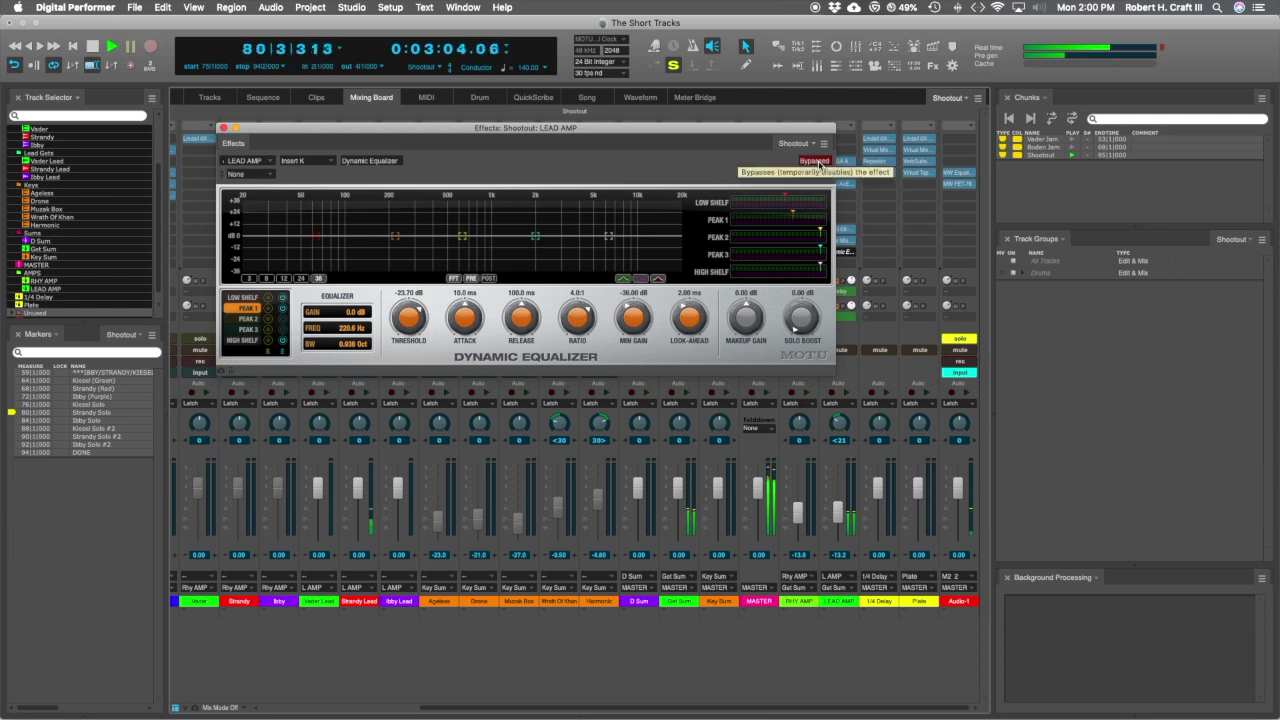
click(815, 161)
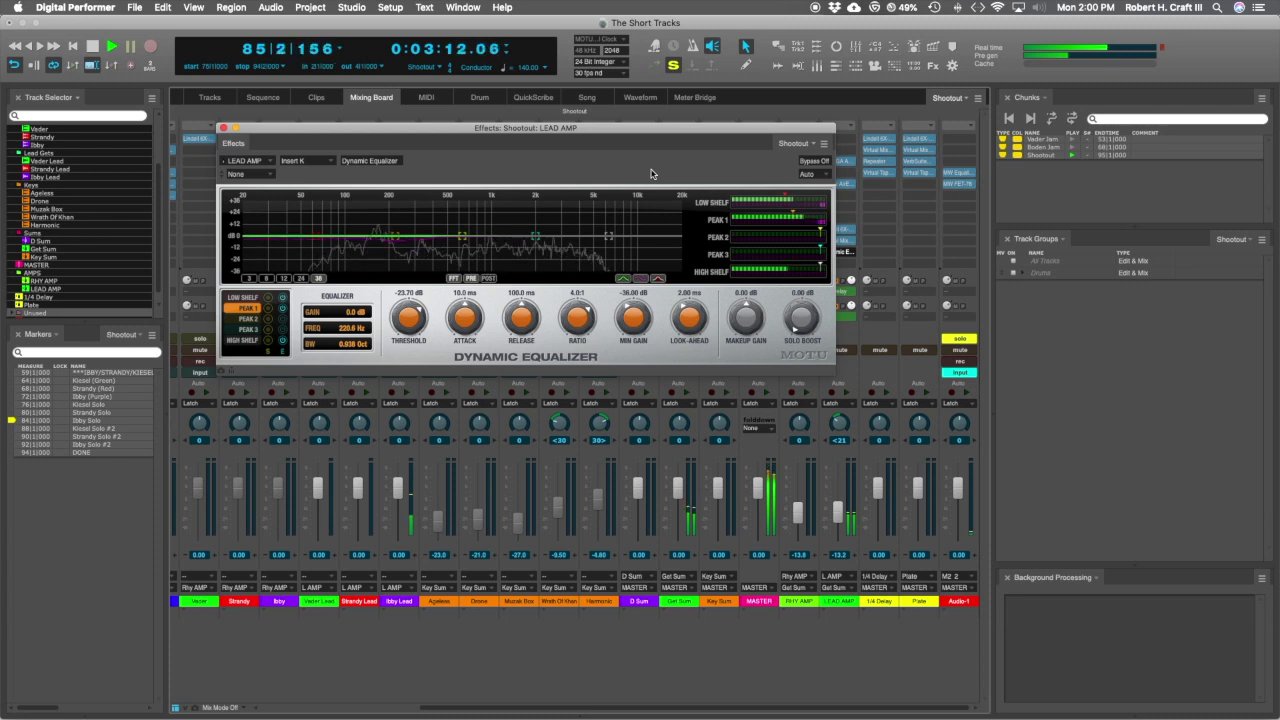
key(space)
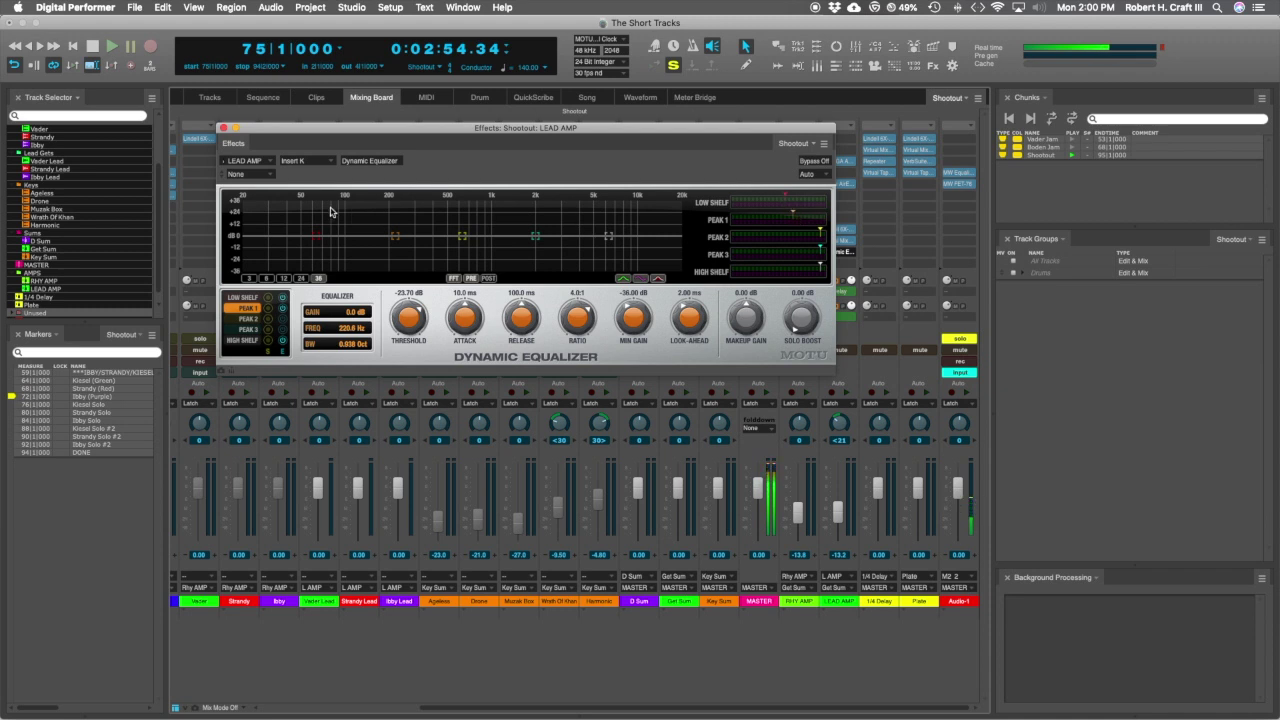
key(super+w)
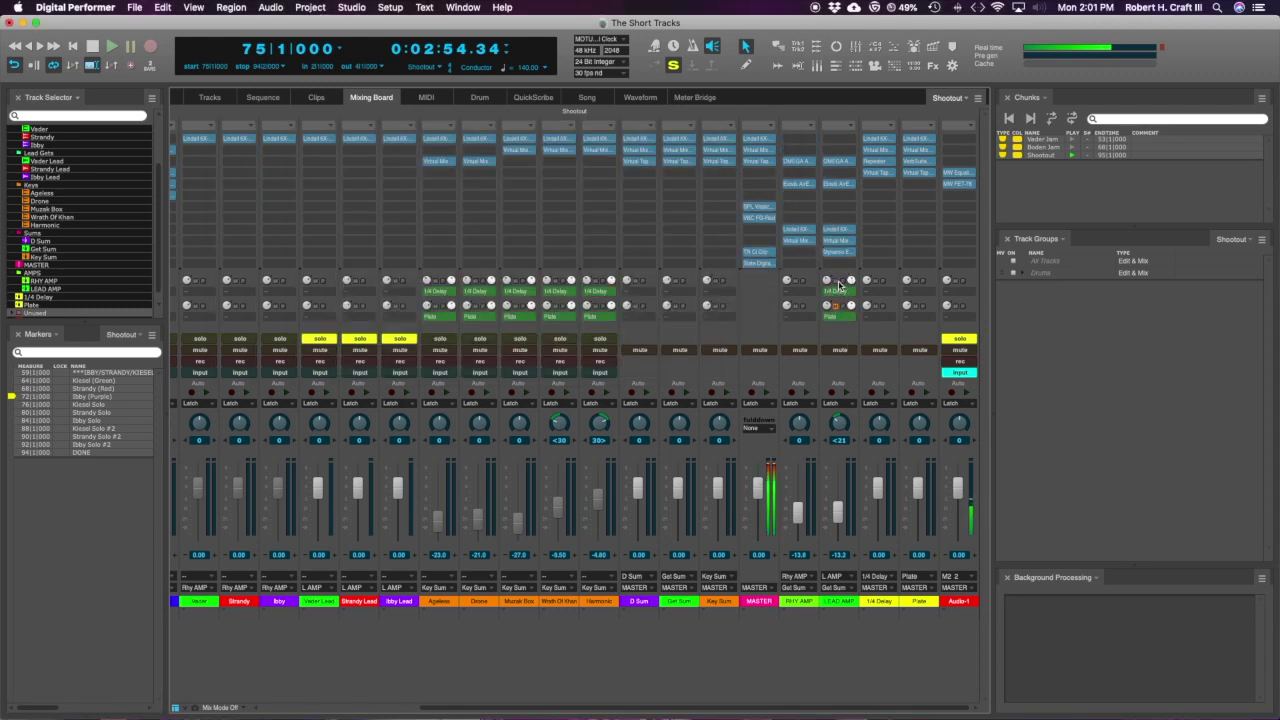
click(842, 681)
key(super+s)
click(888, 161)
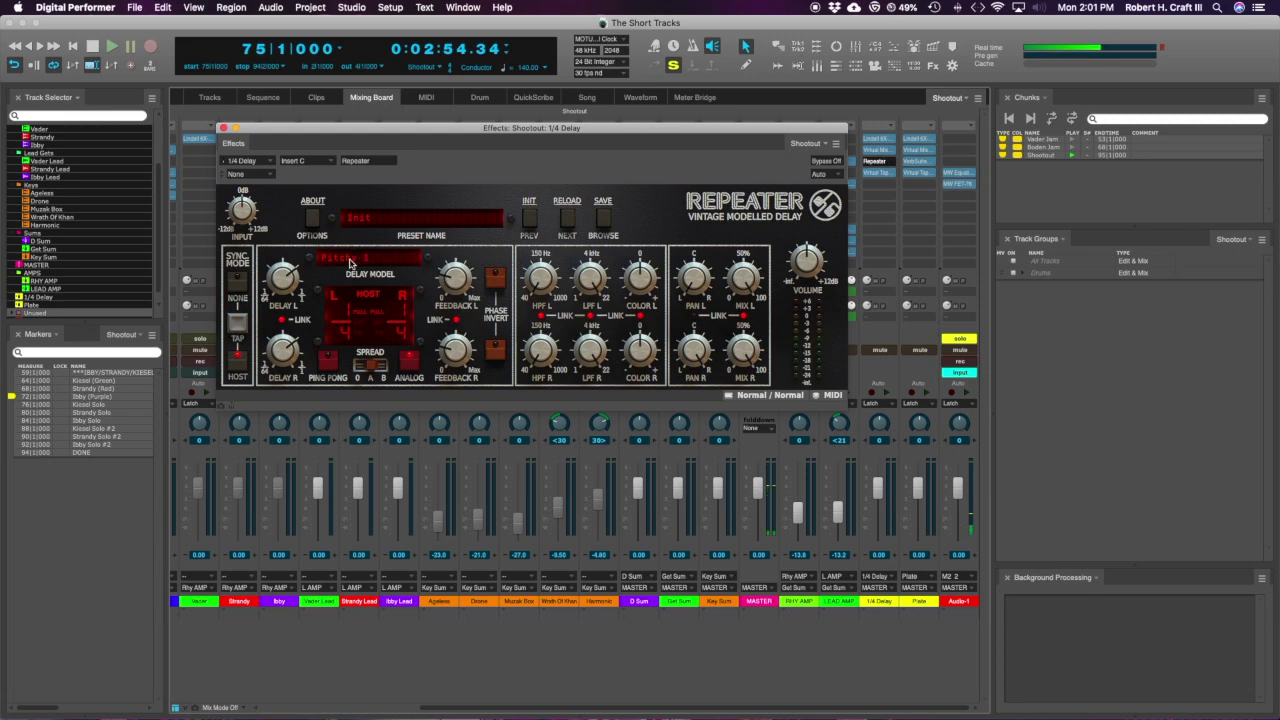
click(224, 128)
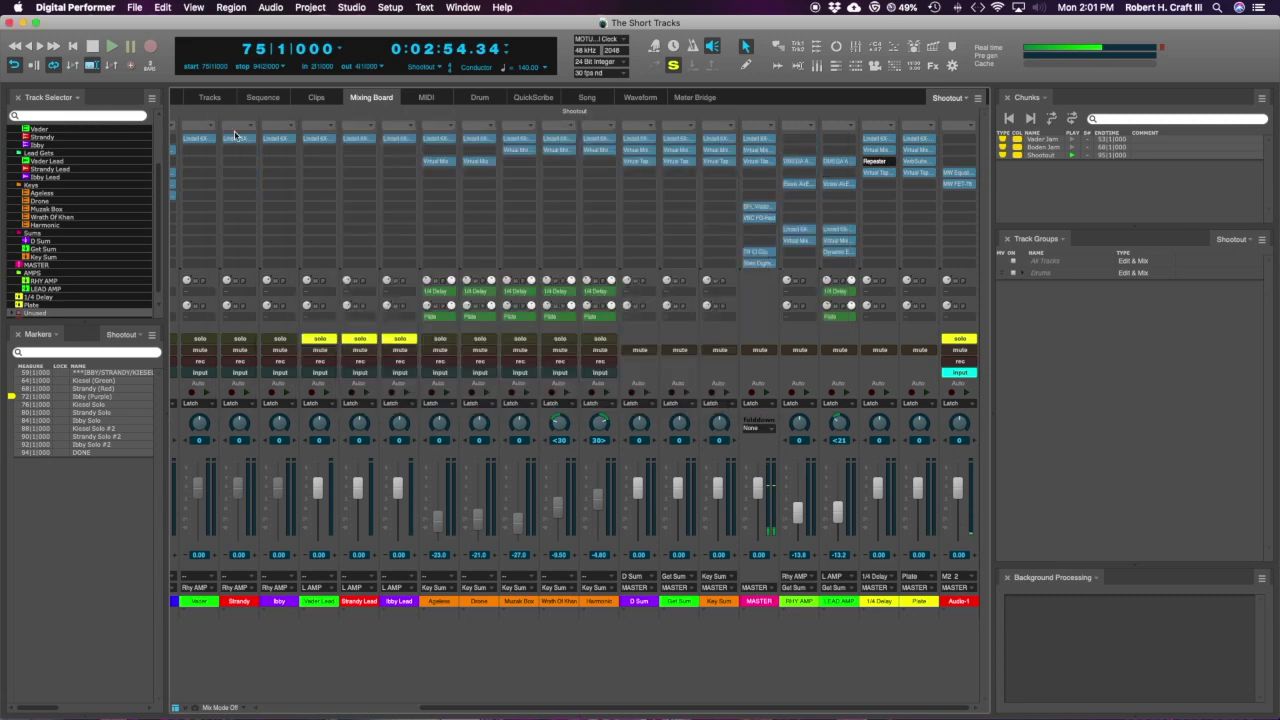
click(918, 161)
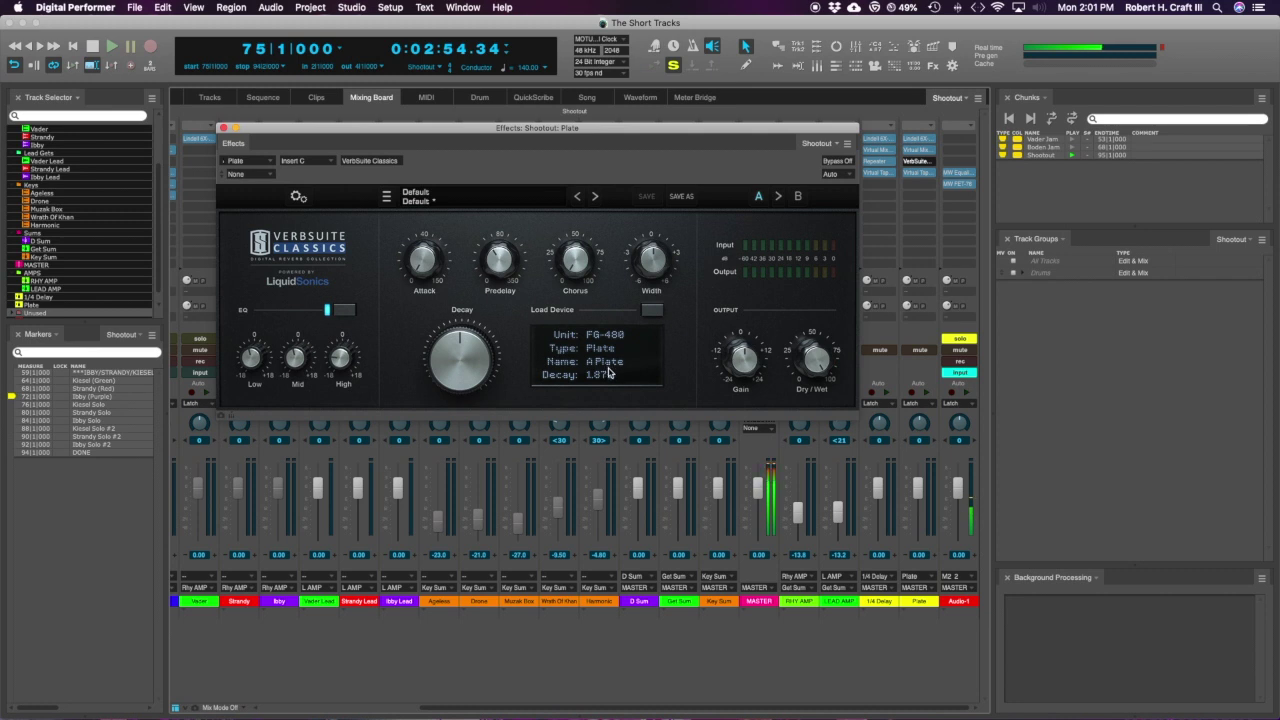
click(223, 127)
key(super+s)
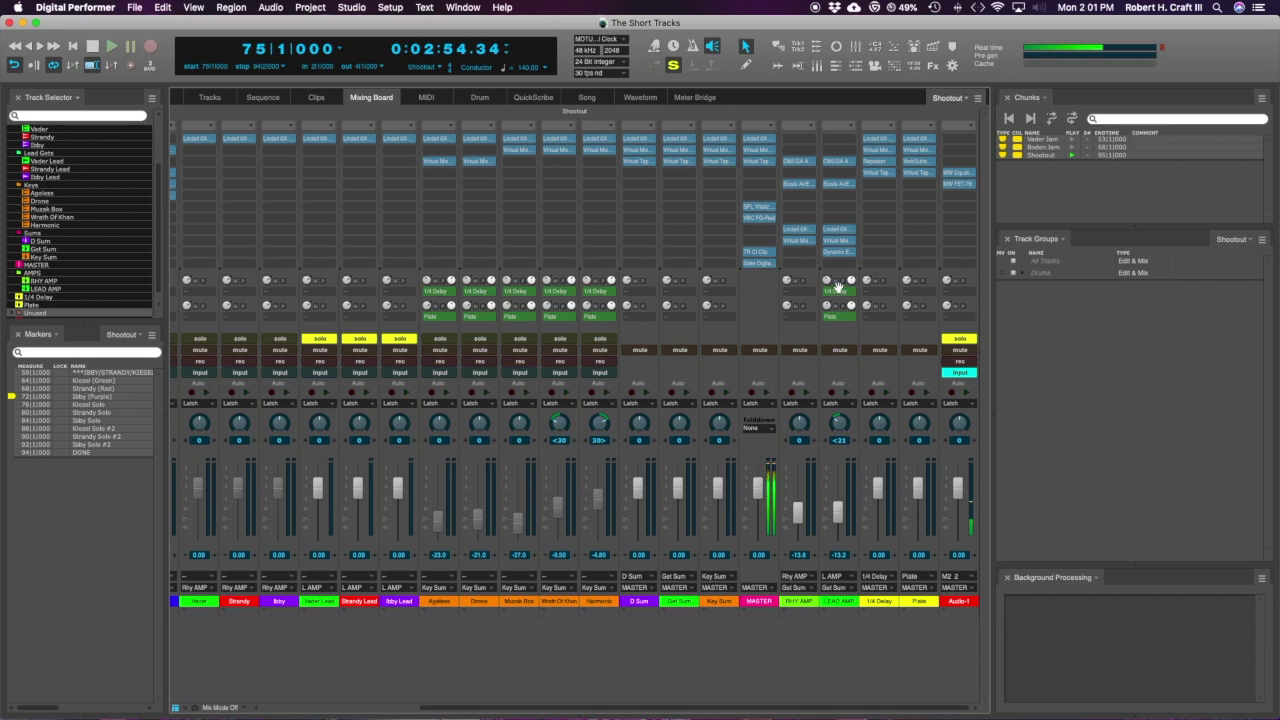
- During playback, unsolo the Vader Lead, Strandy Lead and Ibby Lead tracks to hear the full mix
key(space)
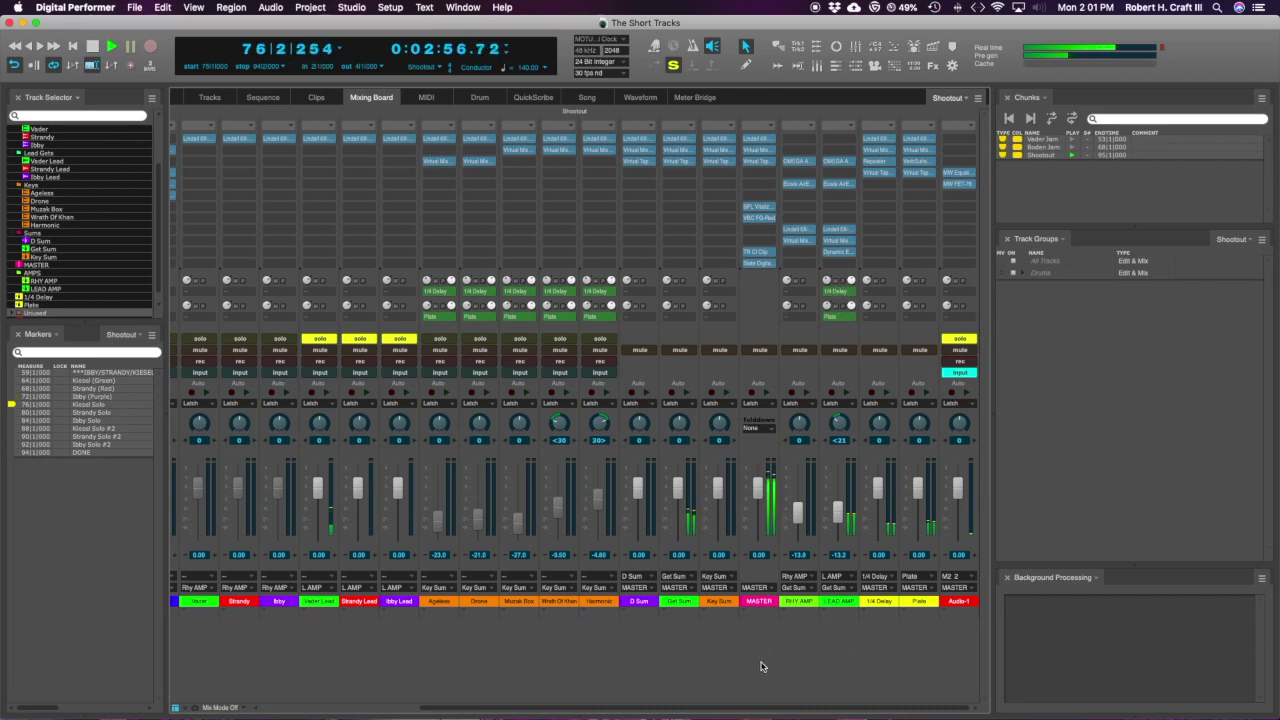
scroll(766, 668, left, 5)
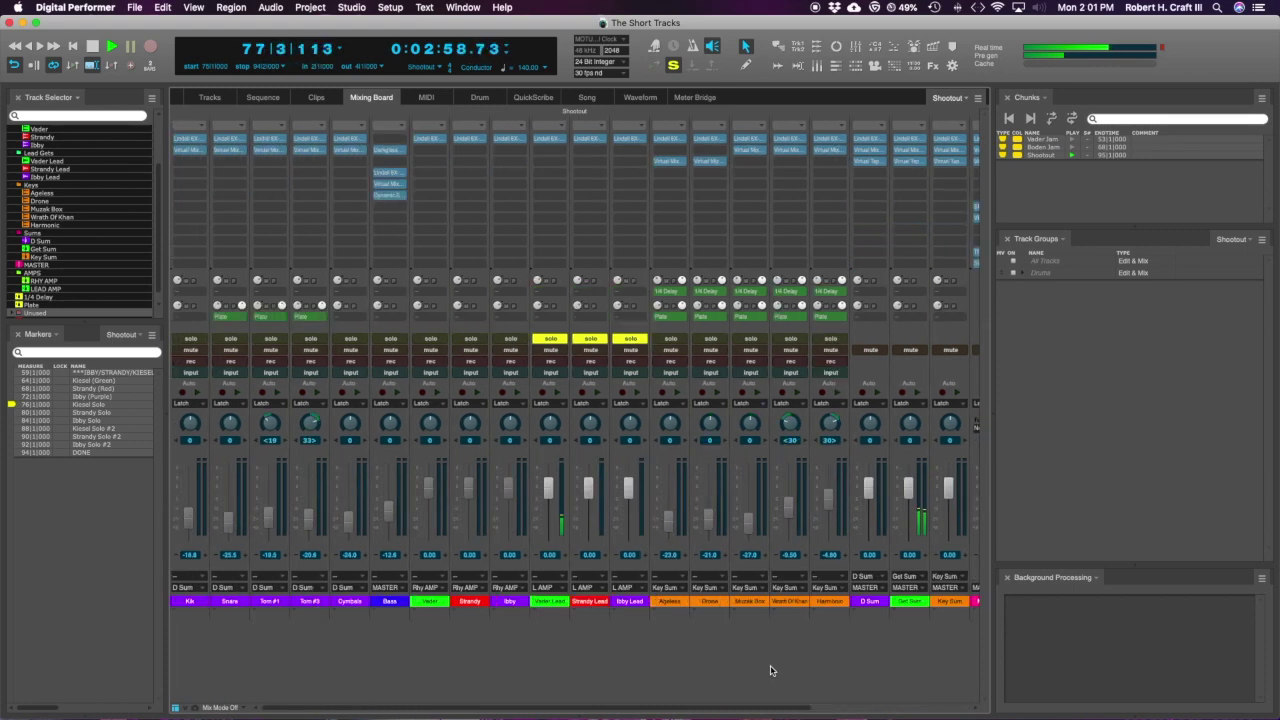
scroll(656, 655, right, 5)
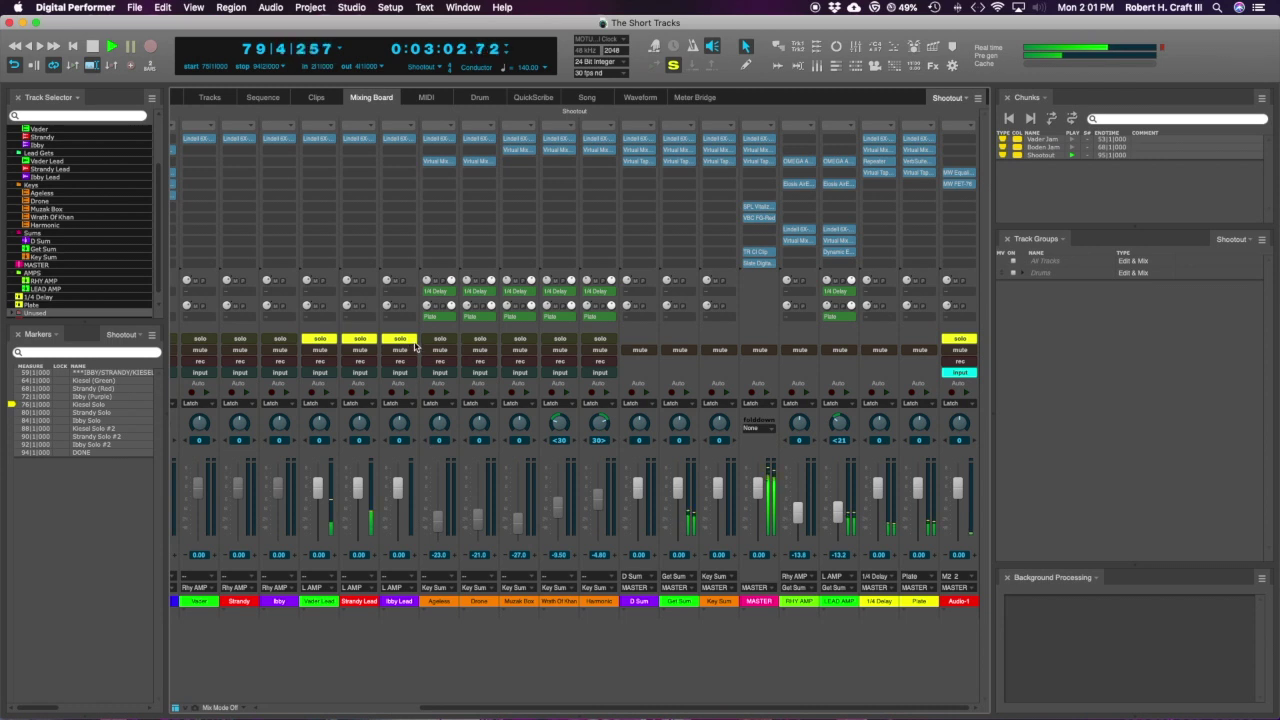
click(390, 341)
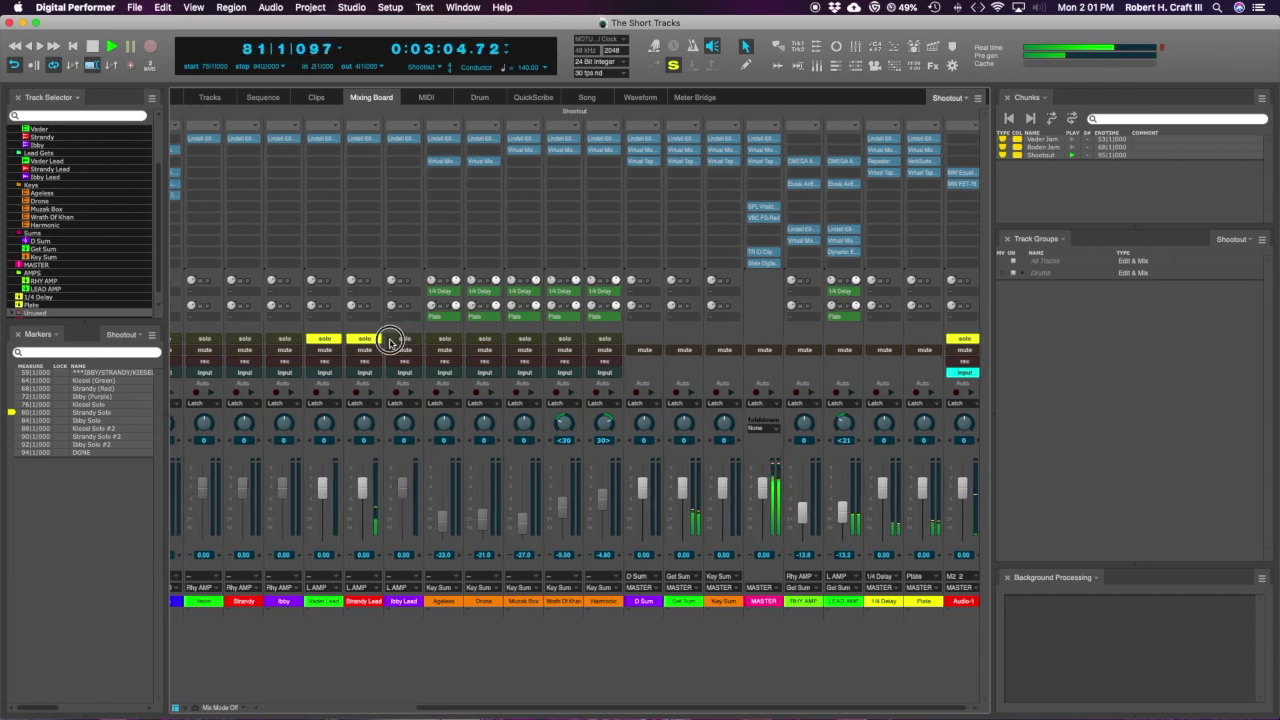
scroll(485, 527, right, 1)
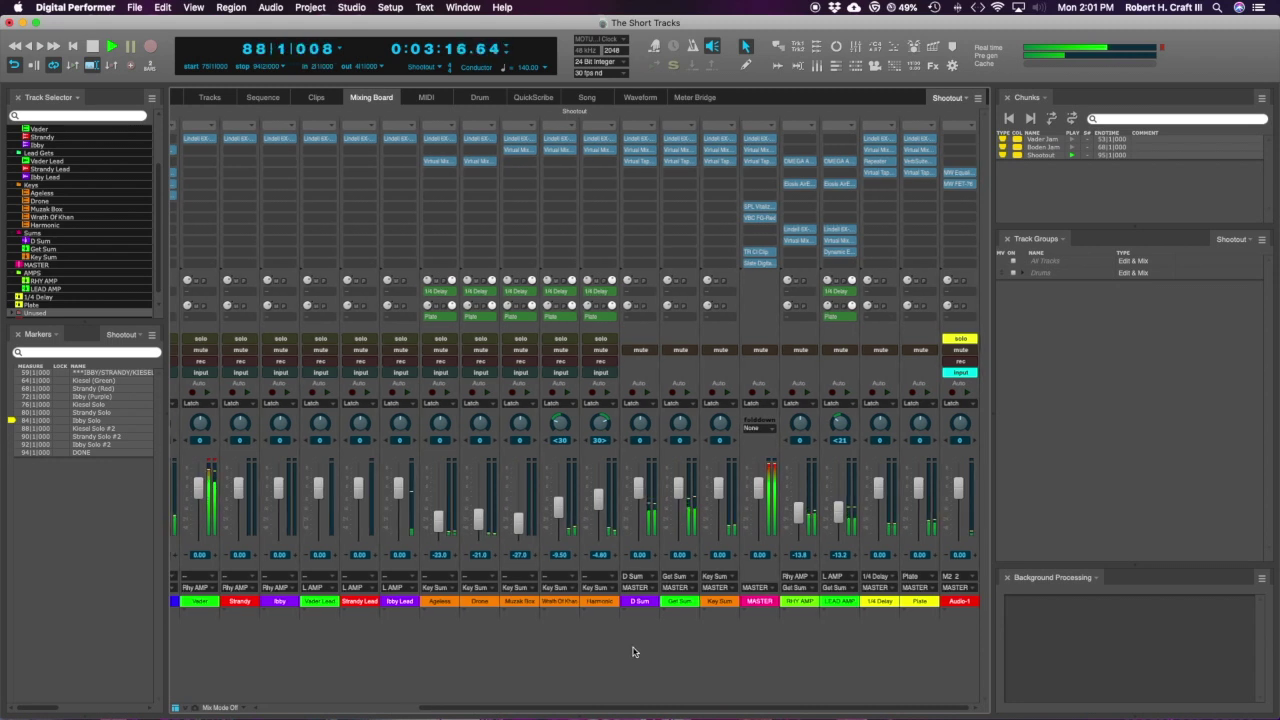
scroll(632, 652, left, 3)
scroll(632, 652, left, 5)
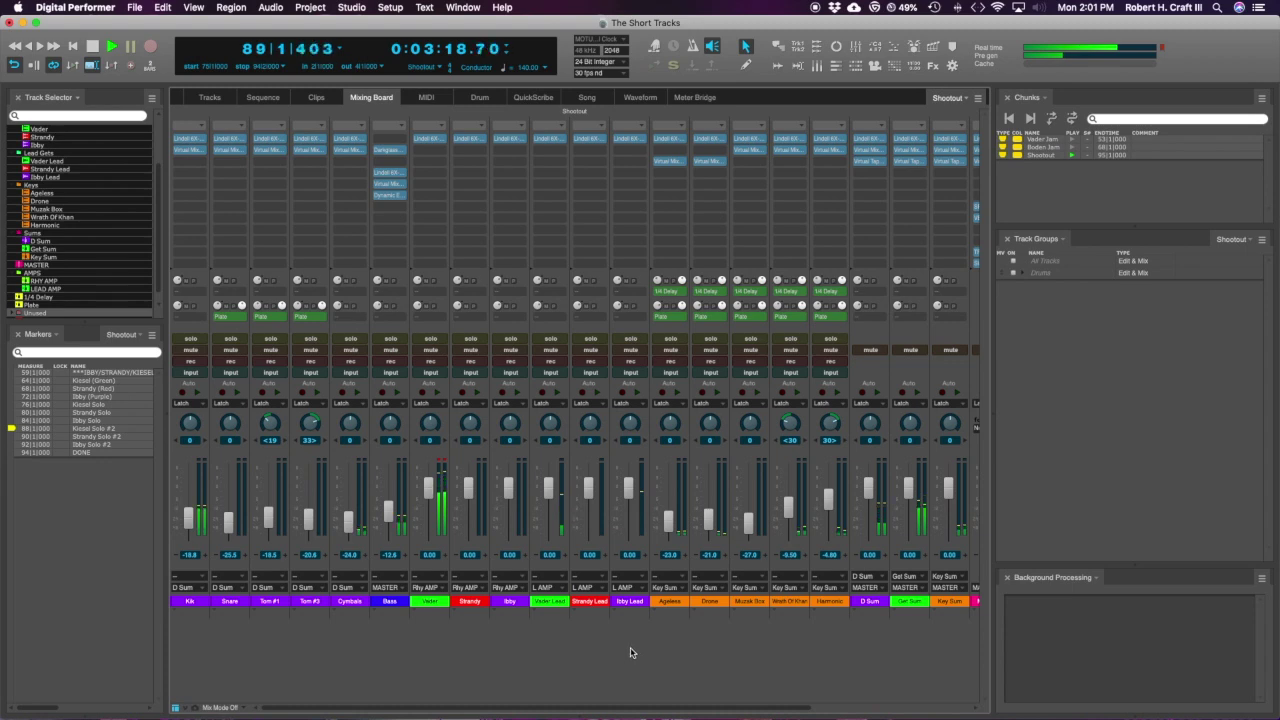
scroll(685, 660, right, 5)
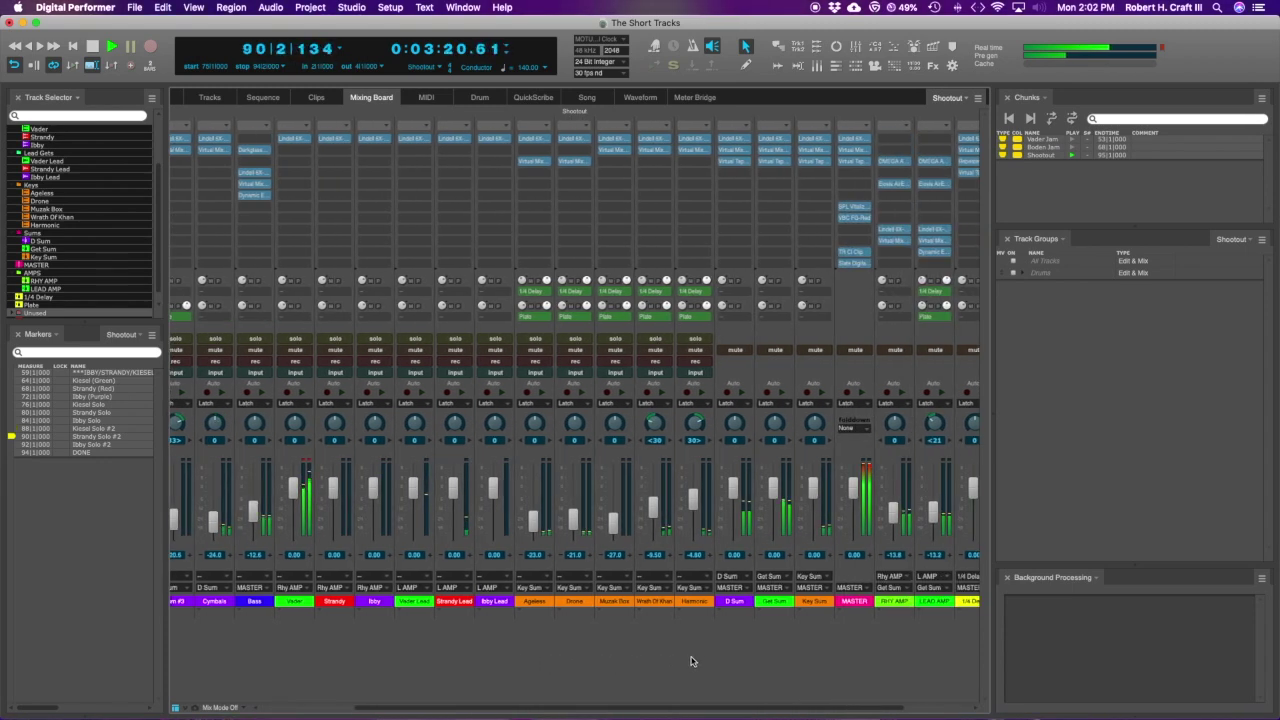
- Check the tracks in the Sequence editor, then return to the Mixing Board with playback stopped at bar 75
key(shift+s)
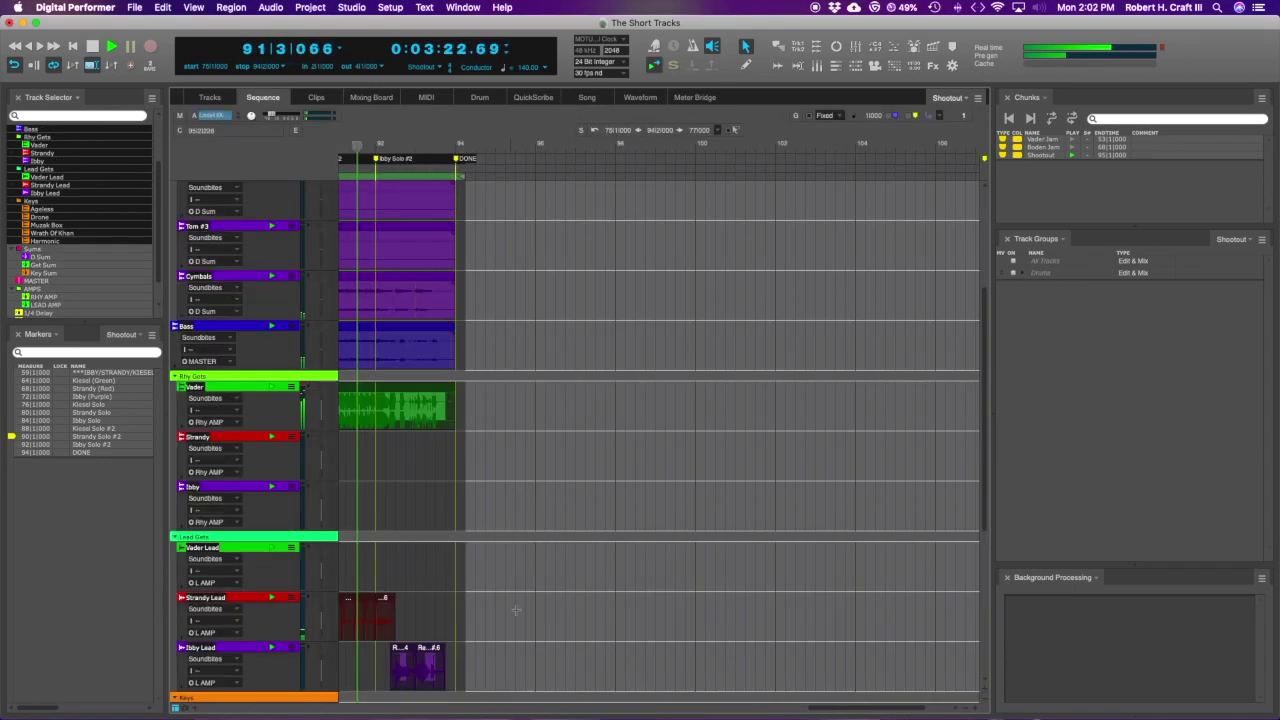
scroll(629, 532, left, 5)
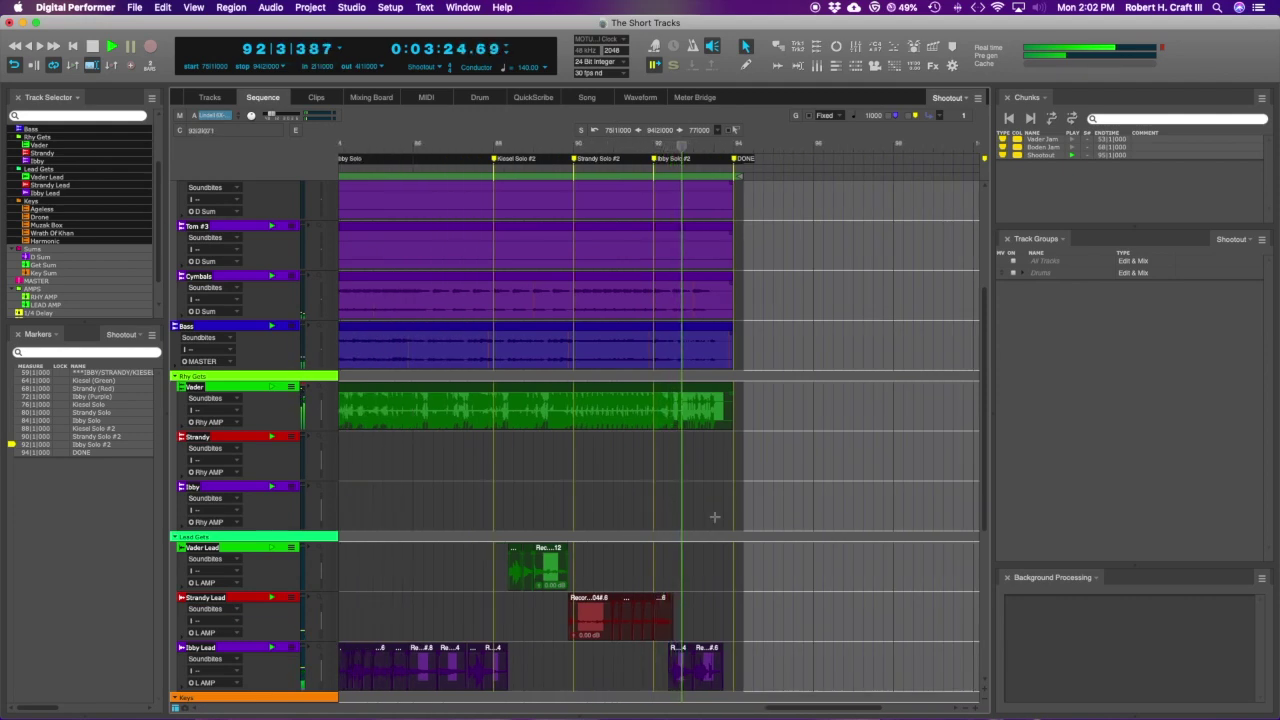
key(space)
key(shift+m)
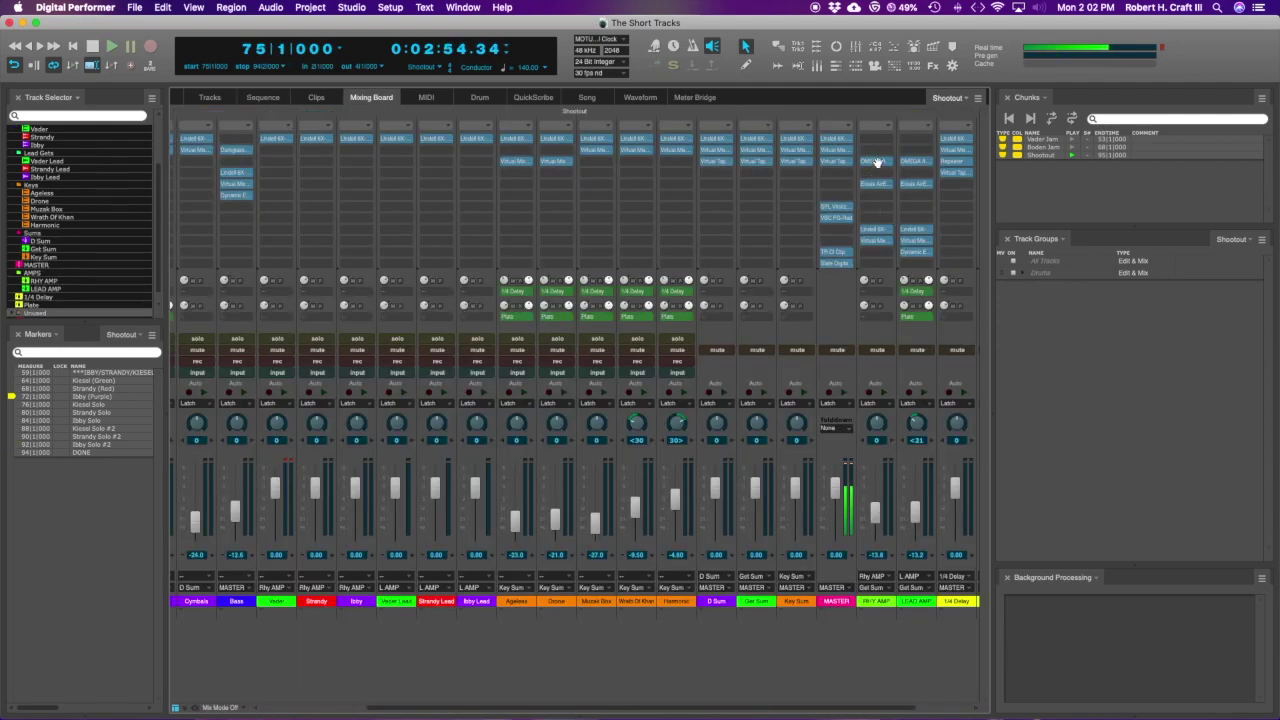
- Open RHY AMP's OMEGA Ampworks Granophyre and show the amp head page with the SHOOTOUT RHY preset
click(876, 161)
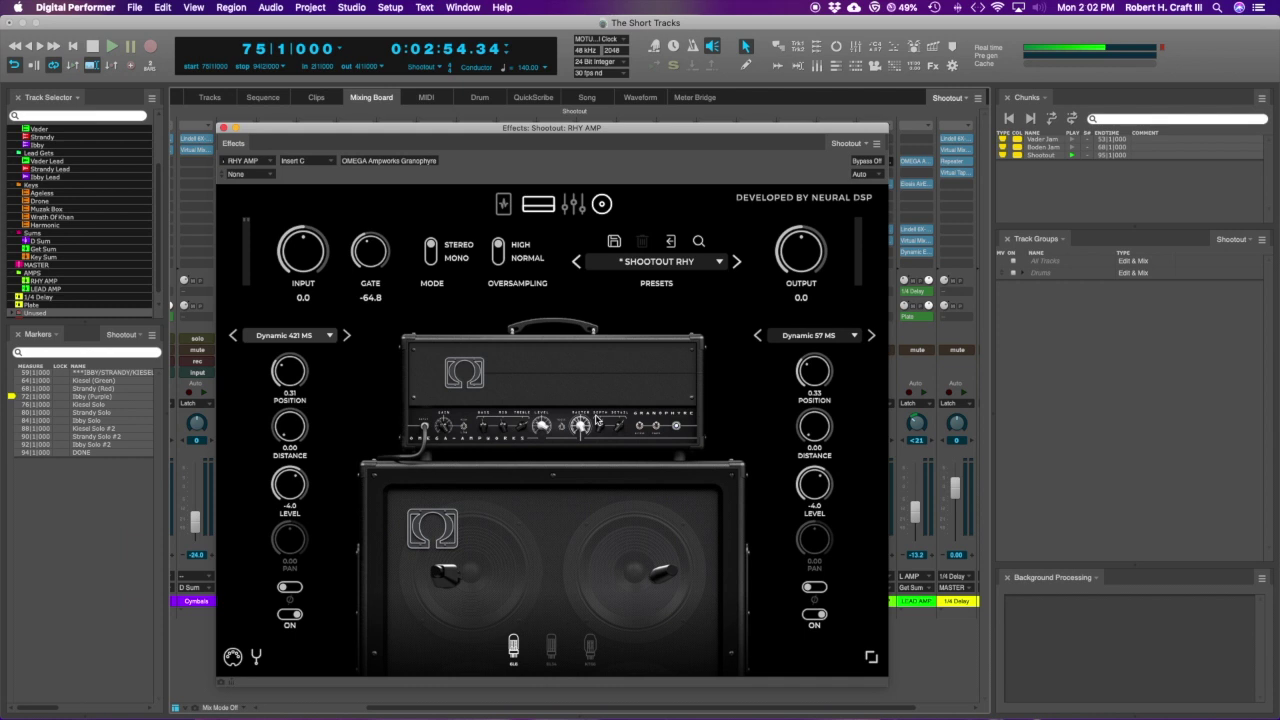
scroll(937, 665, right, 3)
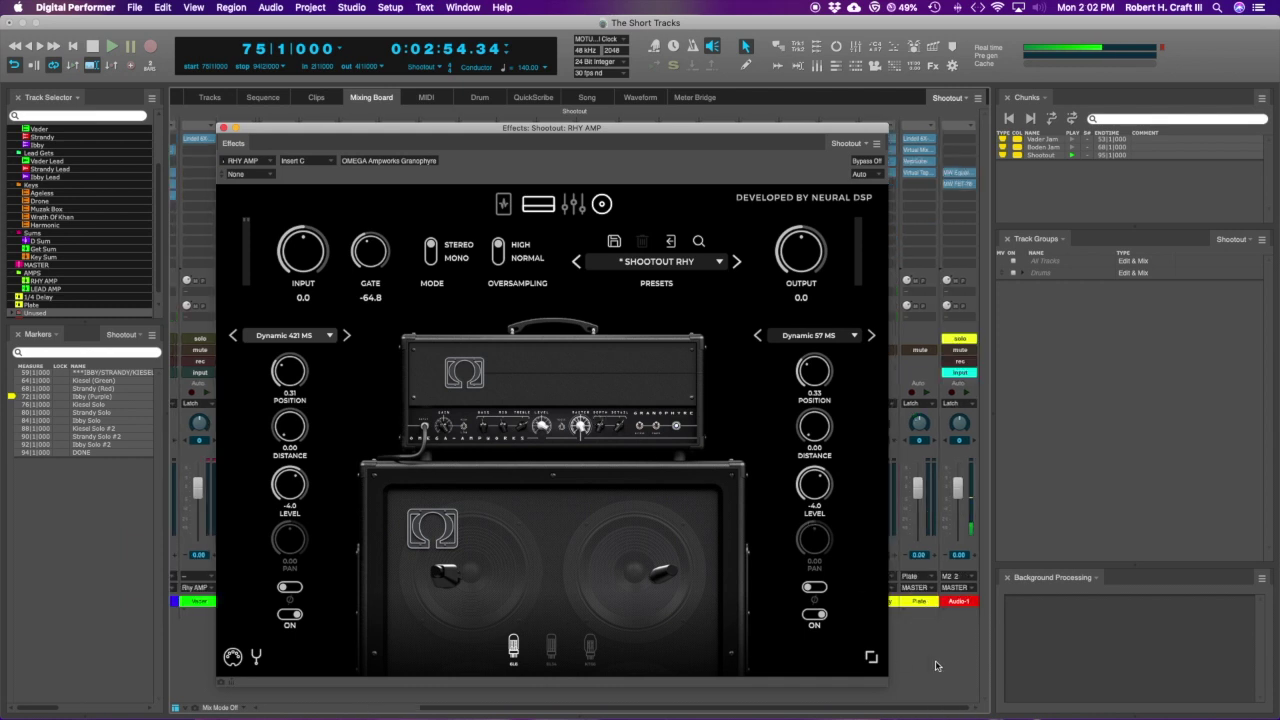
click(640, 371)
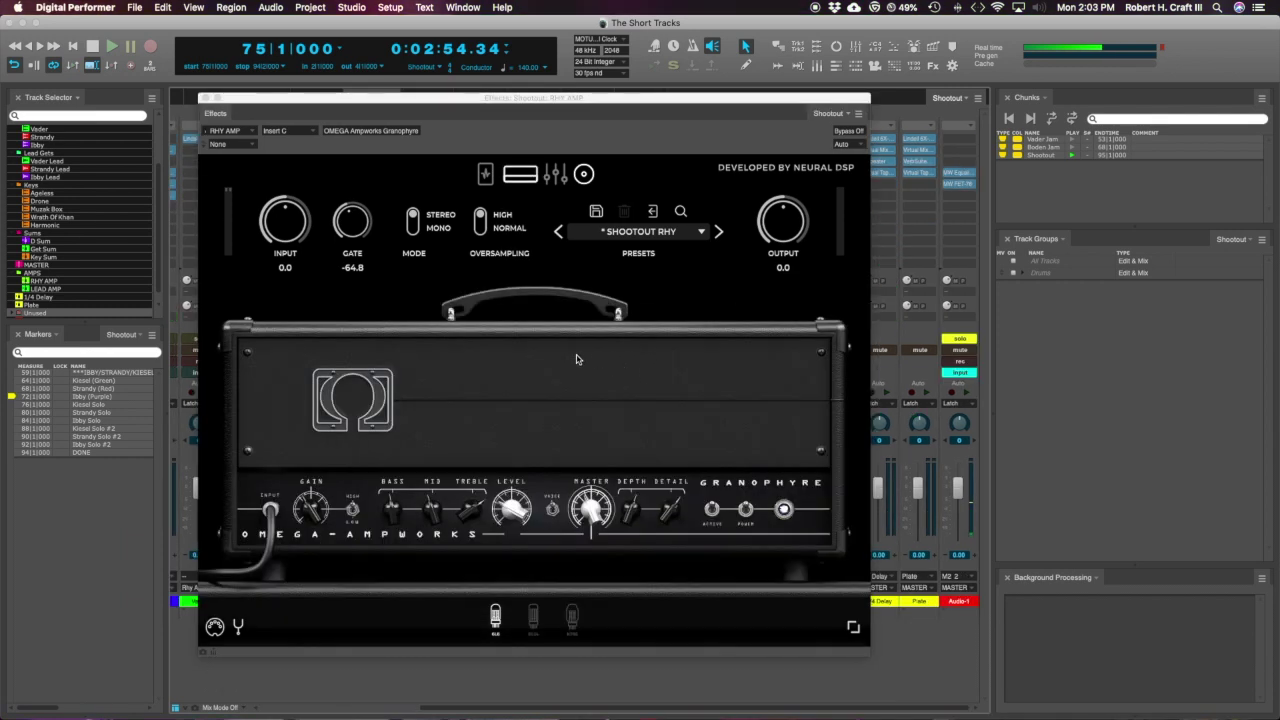